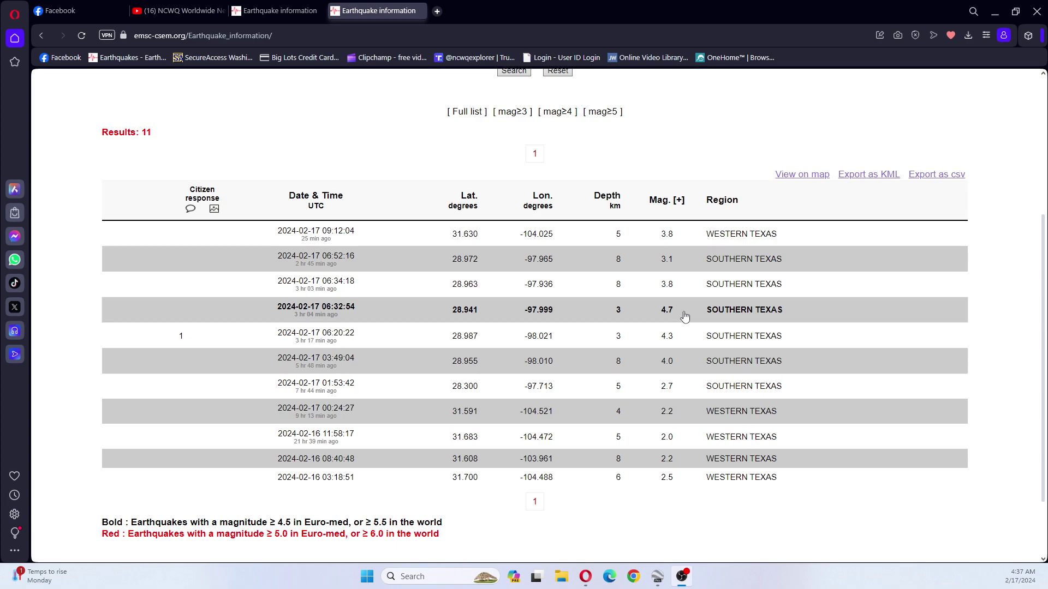
Switch to Google Earth Pro and locate the earthquake placemarks in western Texas, east of Guadalupe Mountains National Park.
click(657, 576)
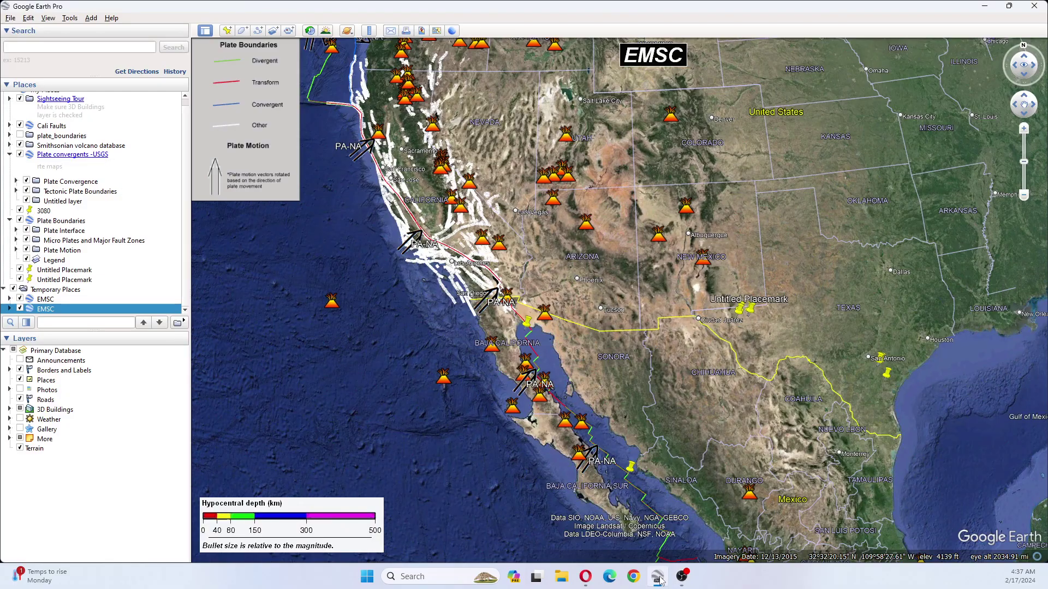
scroll(742, 392, up, 5)
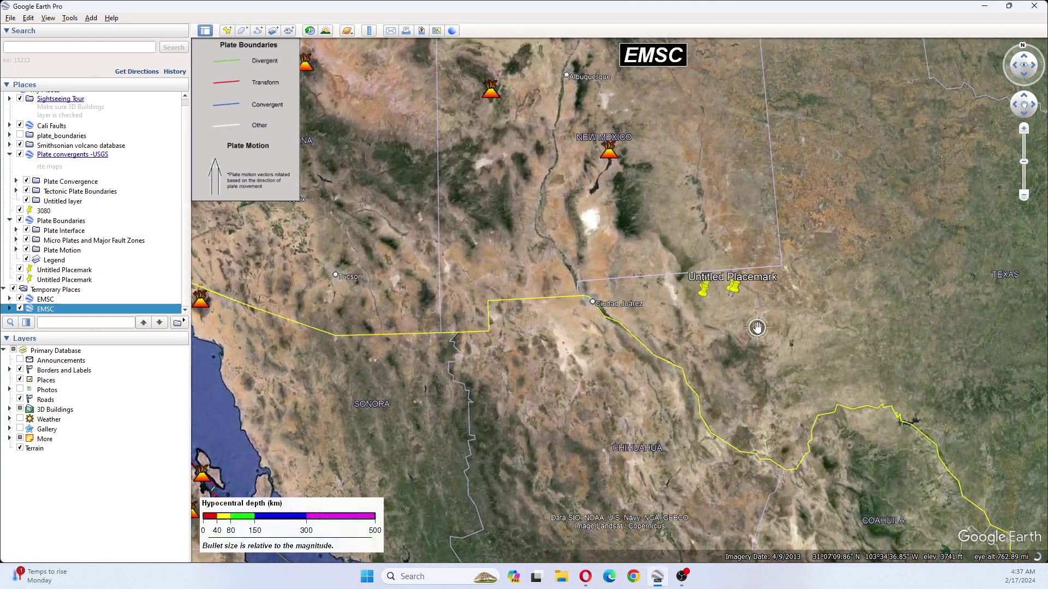
scroll(758, 327, up, 3)
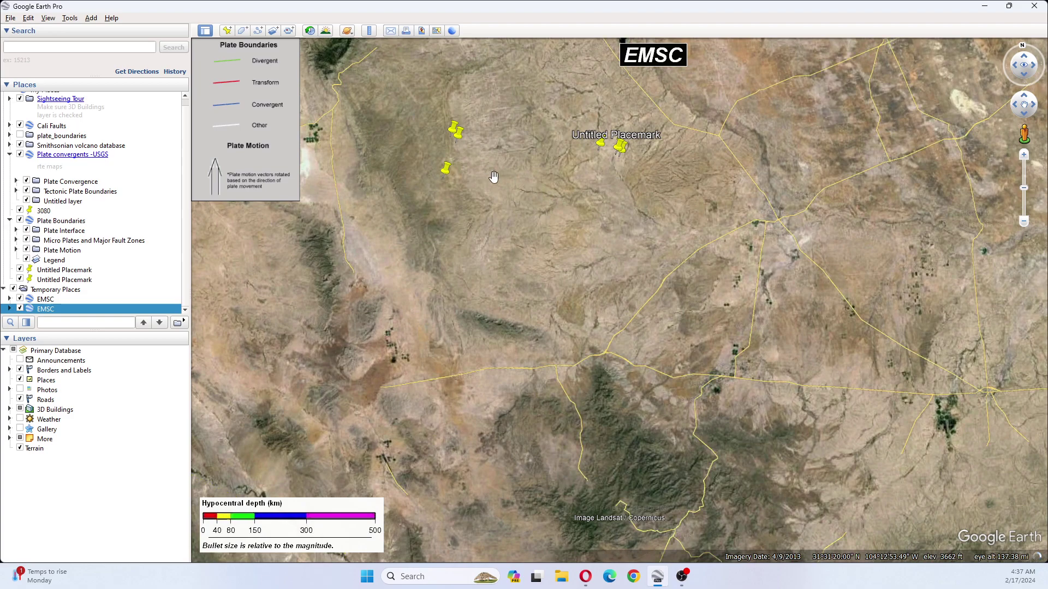
drag(521, 185, 645, 324)
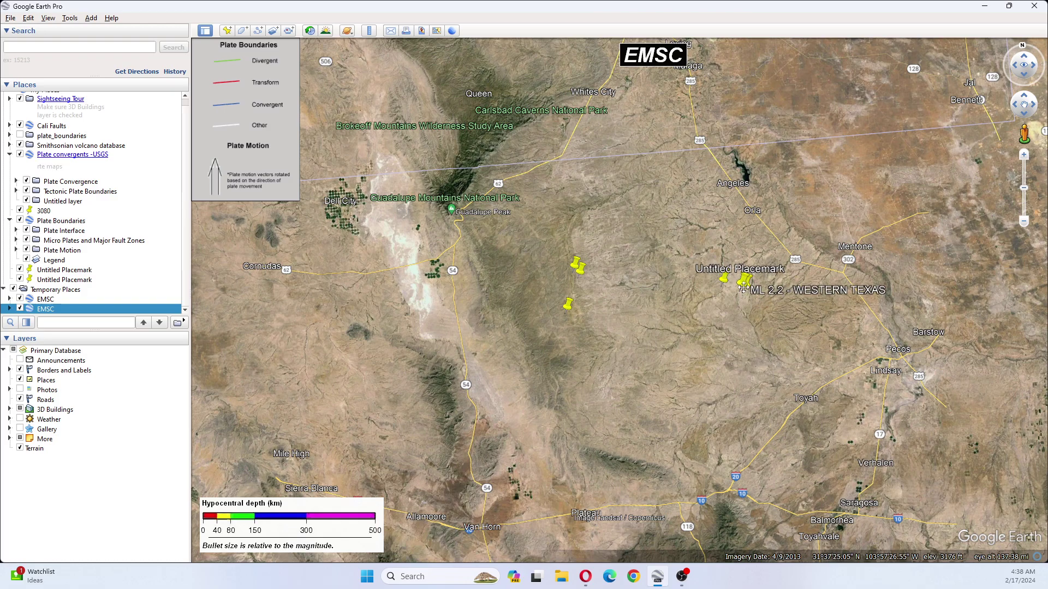
Examine the terrain around the eastern group of western Texas earthquake placemarks, west of Pecos, up close.
scroll(752, 284, up, 3)
scroll(743, 288, up, 2)
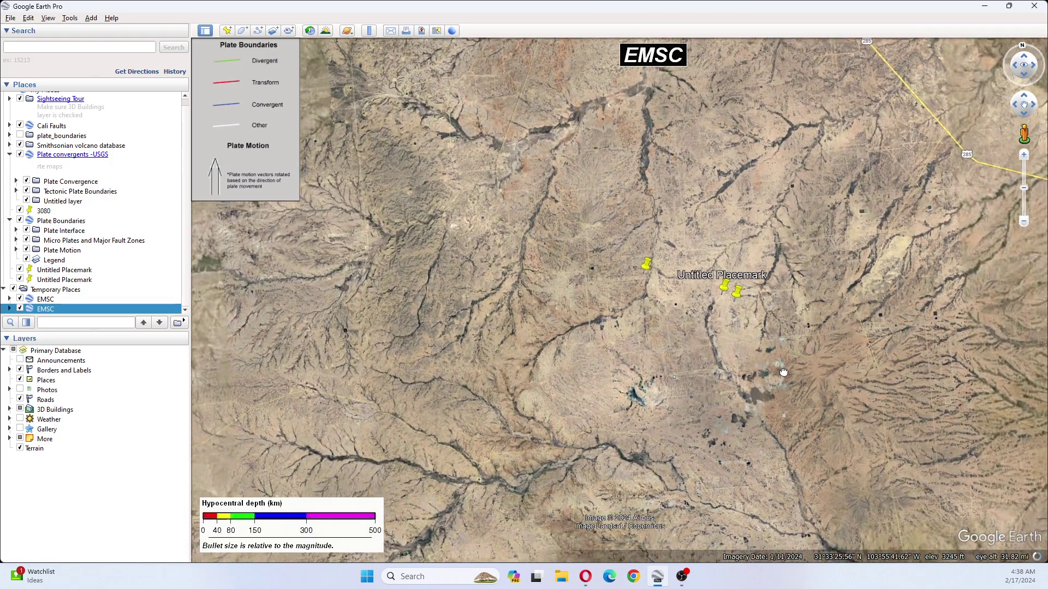
drag(784, 372, 689, 248)
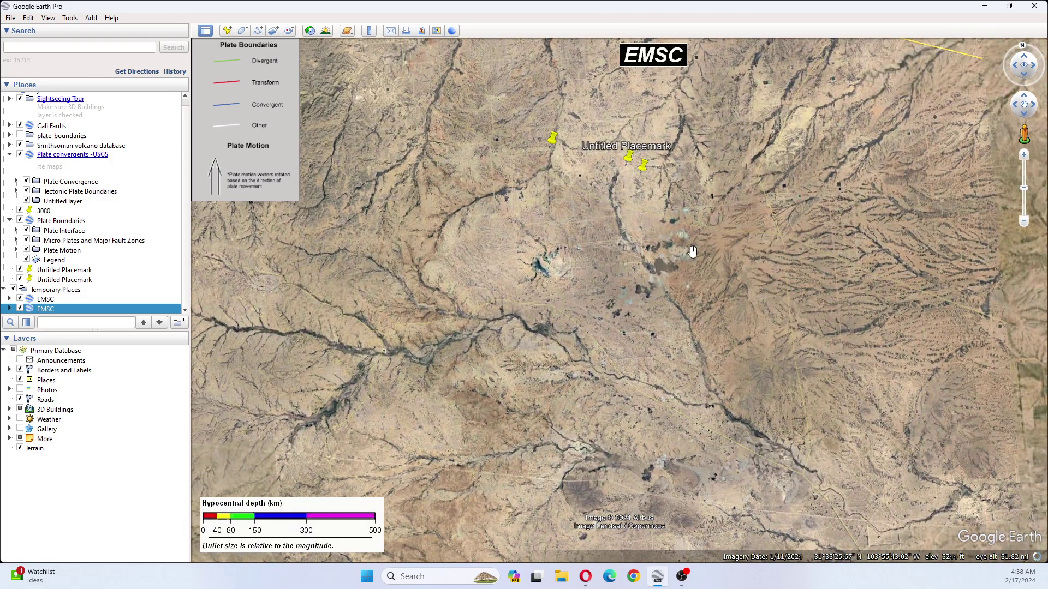
drag(554, 208, 671, 317)
scroll(678, 290, up, 4)
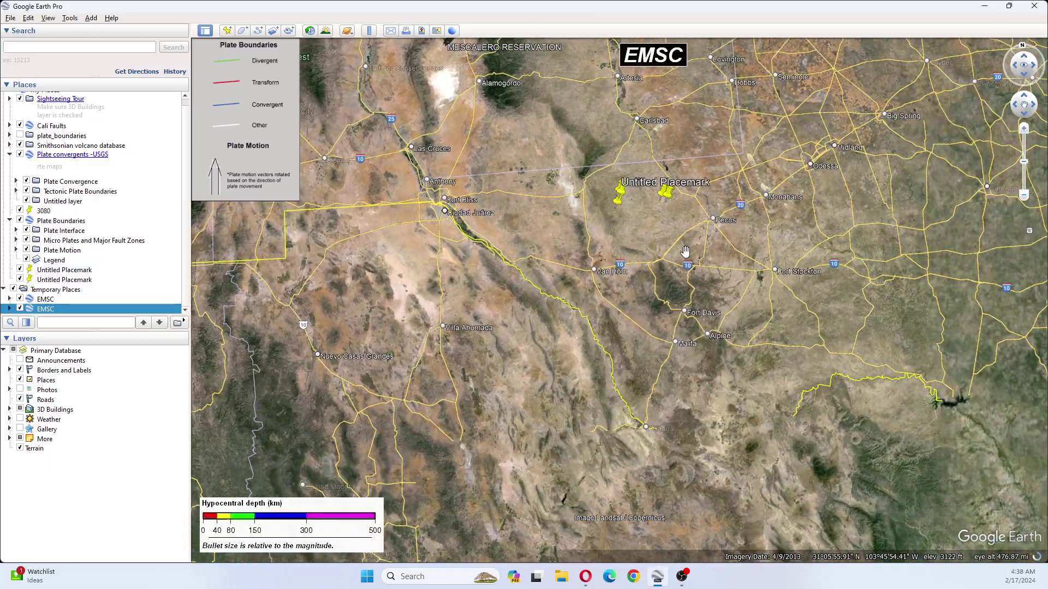
Locate the southern Texas earthquake placemarks southeast of San Antonio and view the cluster around Falls City and Hobson.
scroll(779, 325, down, 3)
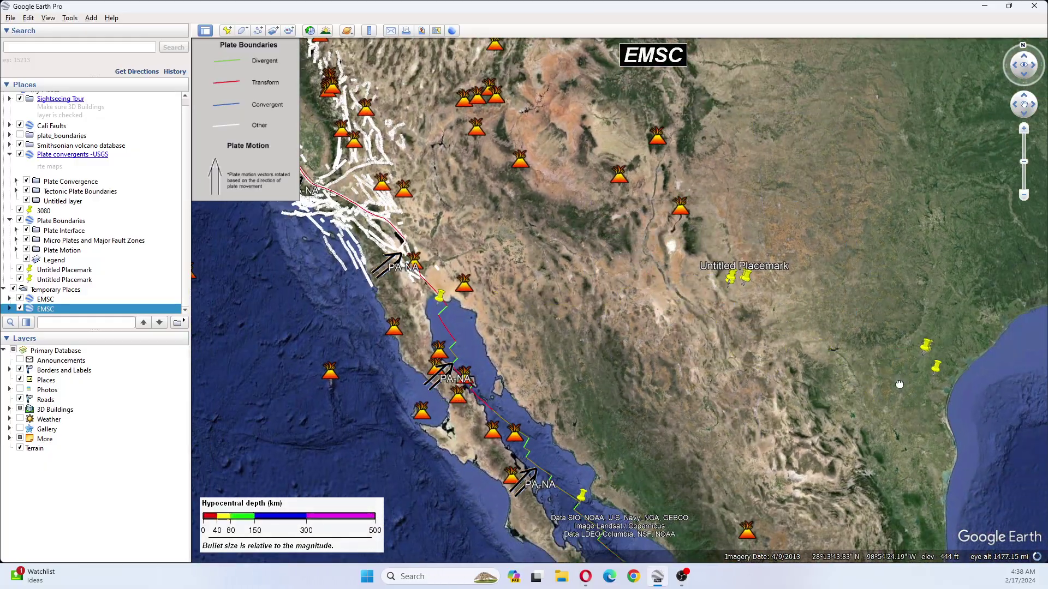
drag(928, 360, 612, 395)
scroll(612, 395, up, 5)
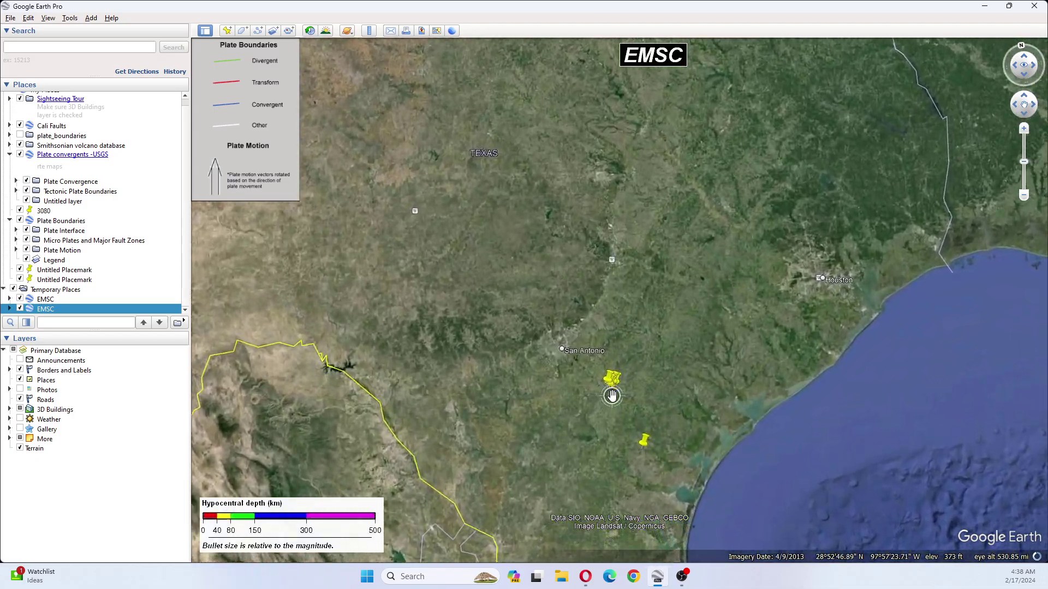
scroll(612, 395, up, 3)
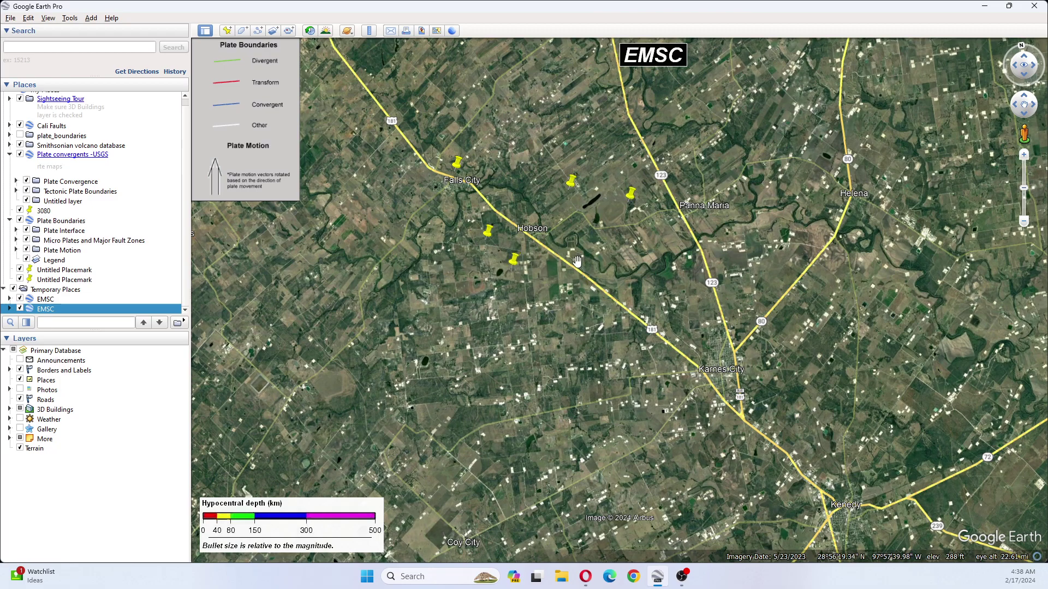
Inspect the industrial sites south of Hobson near Uranium Energy Corporation, beside the earthquake placemarks.
scroll(522, 245, up, 5)
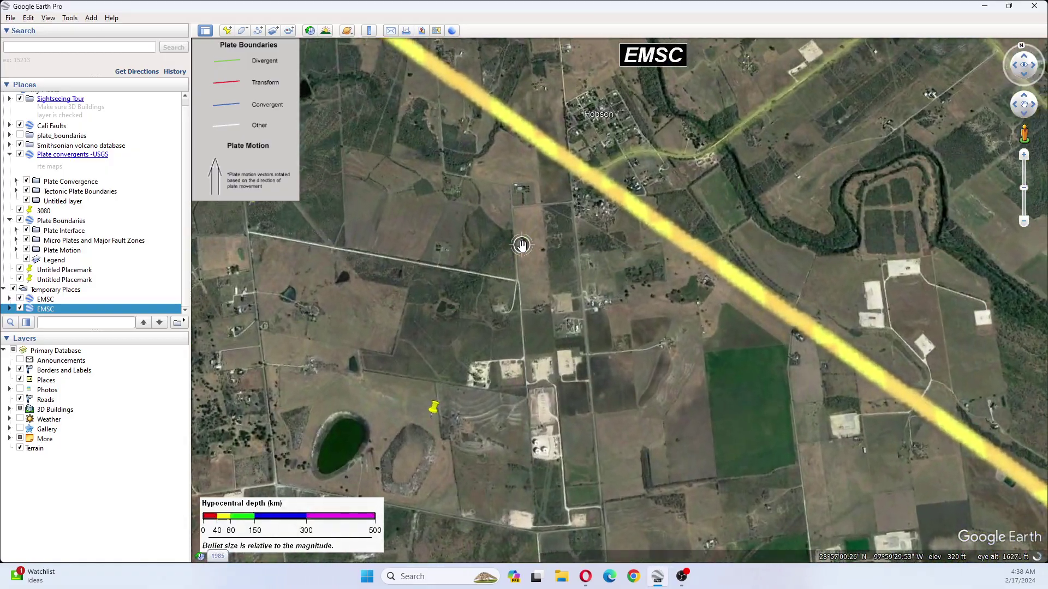
scroll(545, 257, up, 3)
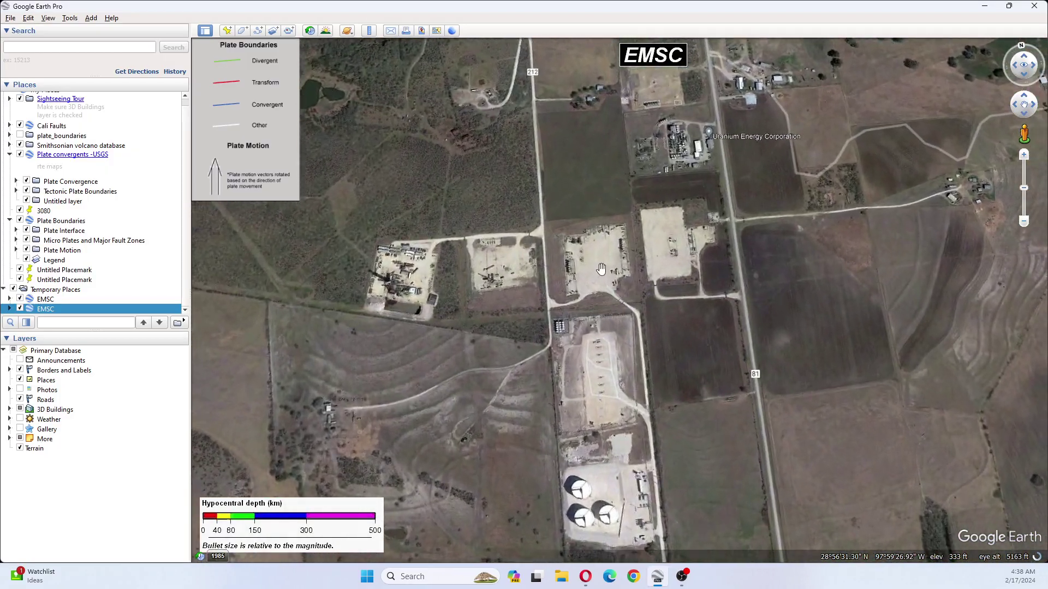
scroll(598, 491, down, 3)
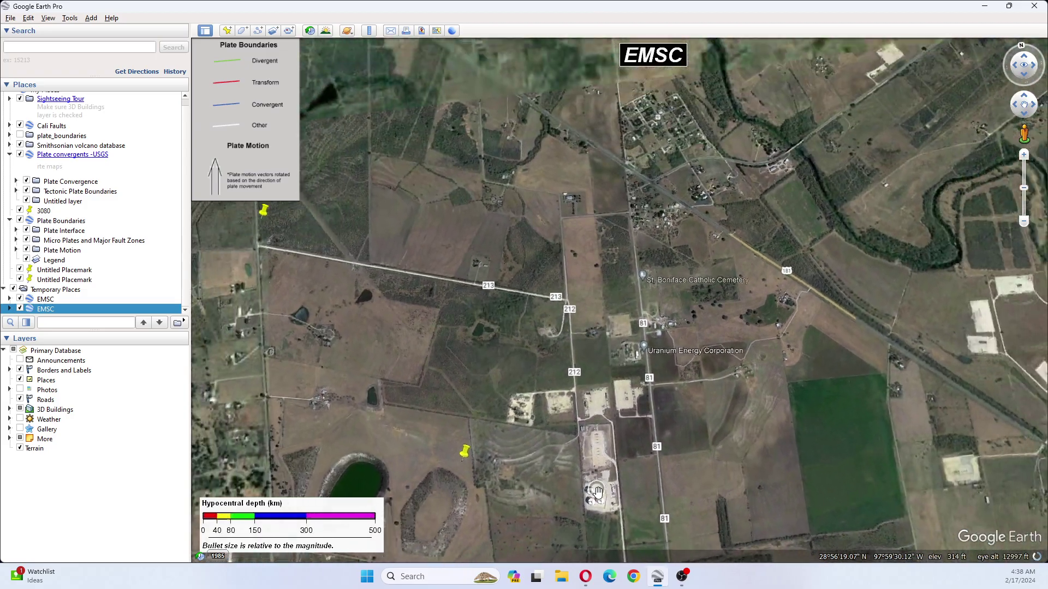
scroll(598, 491, down, 3)
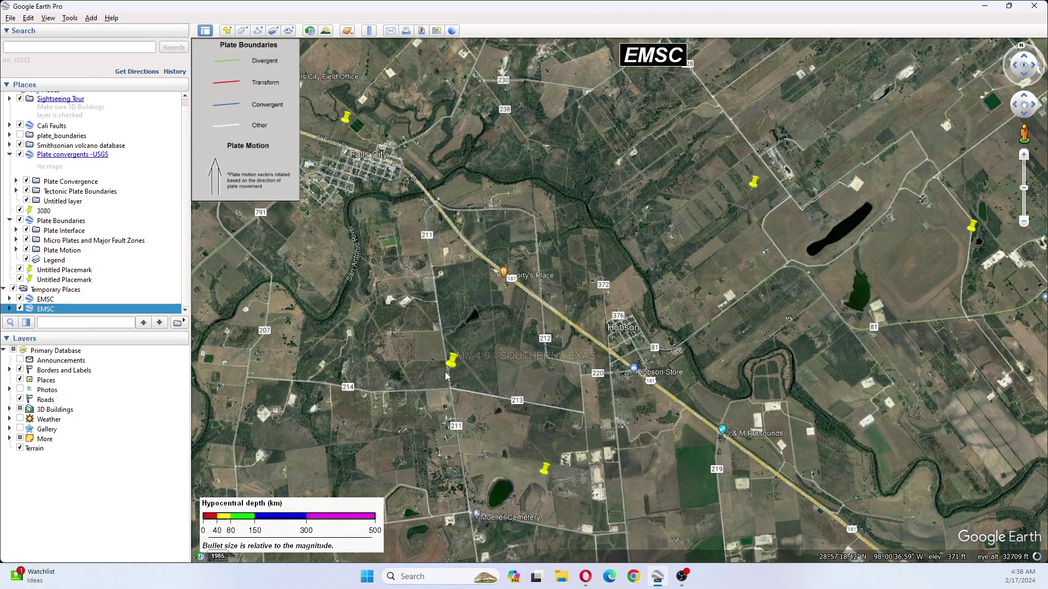
Inspect the area around the Mw 4.0 Southern Texas placemark and the industrial pad north of it along road 211.
scroll(446, 376, up, 5)
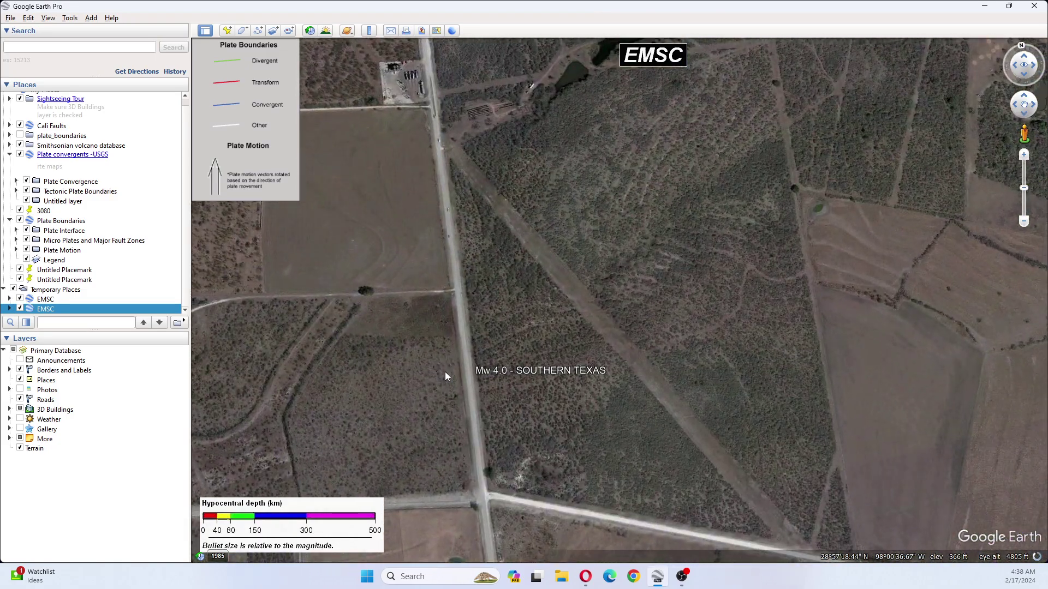
drag(404, 82, 526, 334)
scroll(526, 334, up, 2)
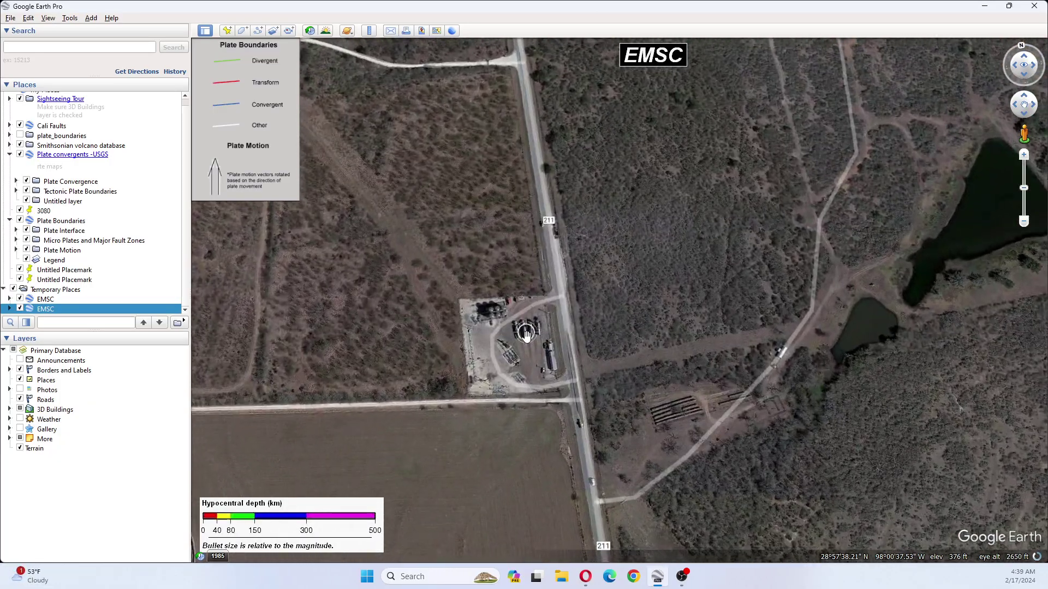
scroll(525, 334, up, 1)
scroll(526, 335, up, 1)
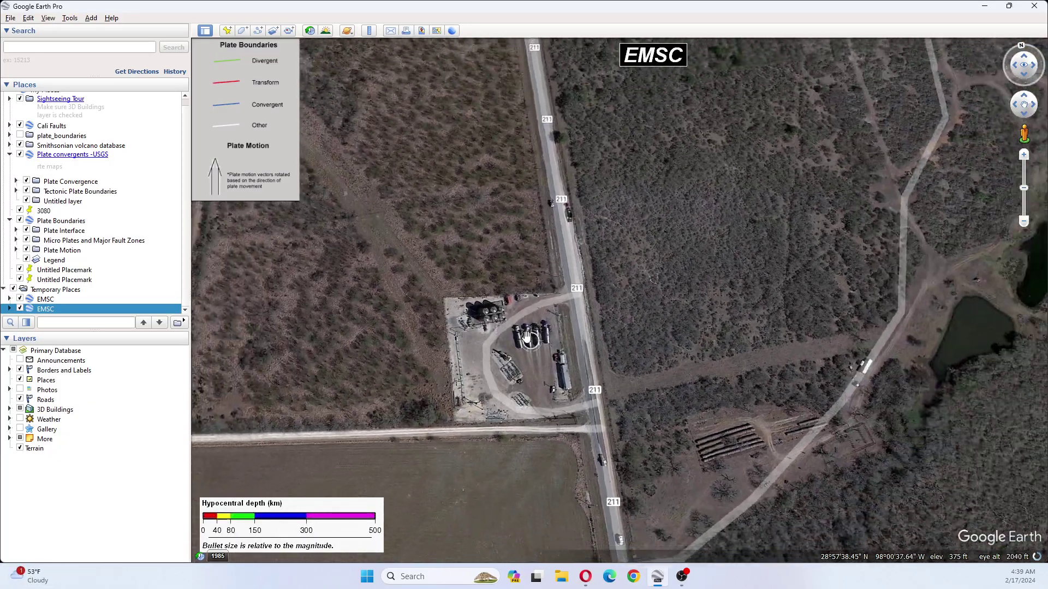
scroll(525, 336, down, 5)
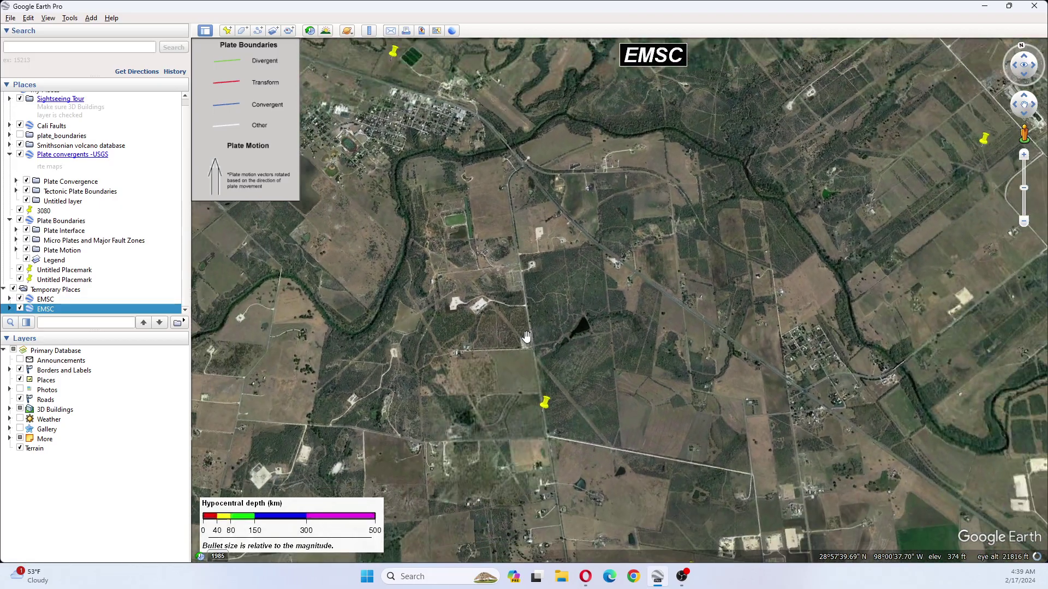
scroll(525, 336, down, 2)
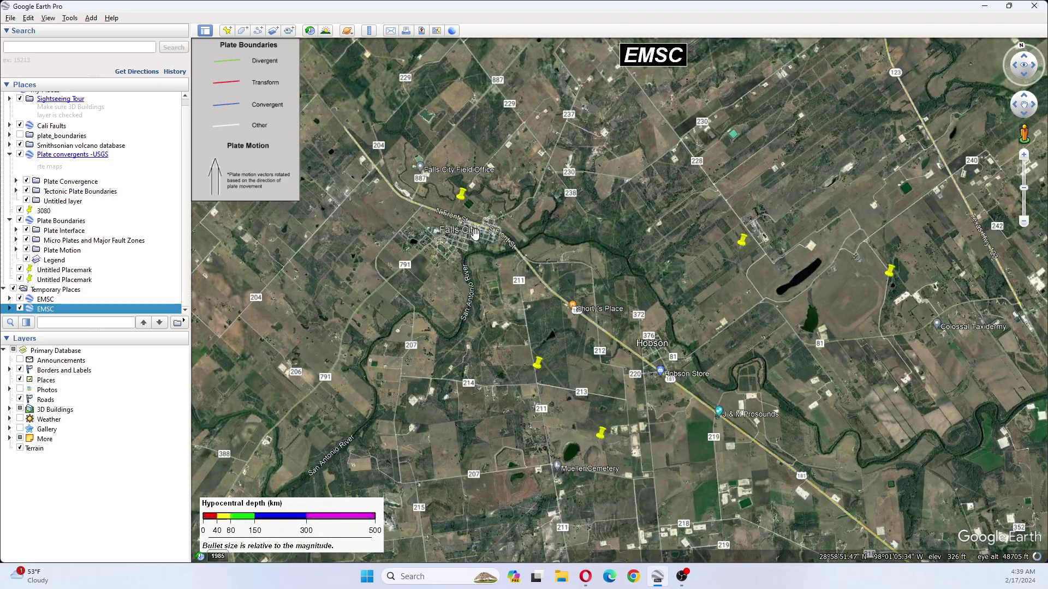
Inspect the ML 4.3 Southern Texas placemark at Falls City and the cleared pad north of the green ponds.
scroll(462, 198, up, 3)
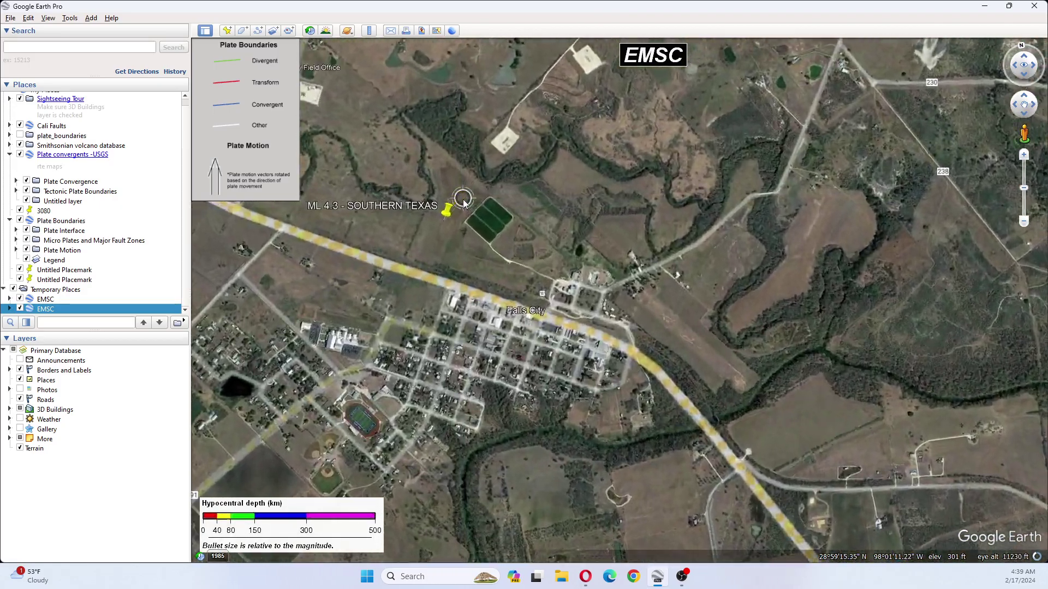
scroll(462, 202, up, 2)
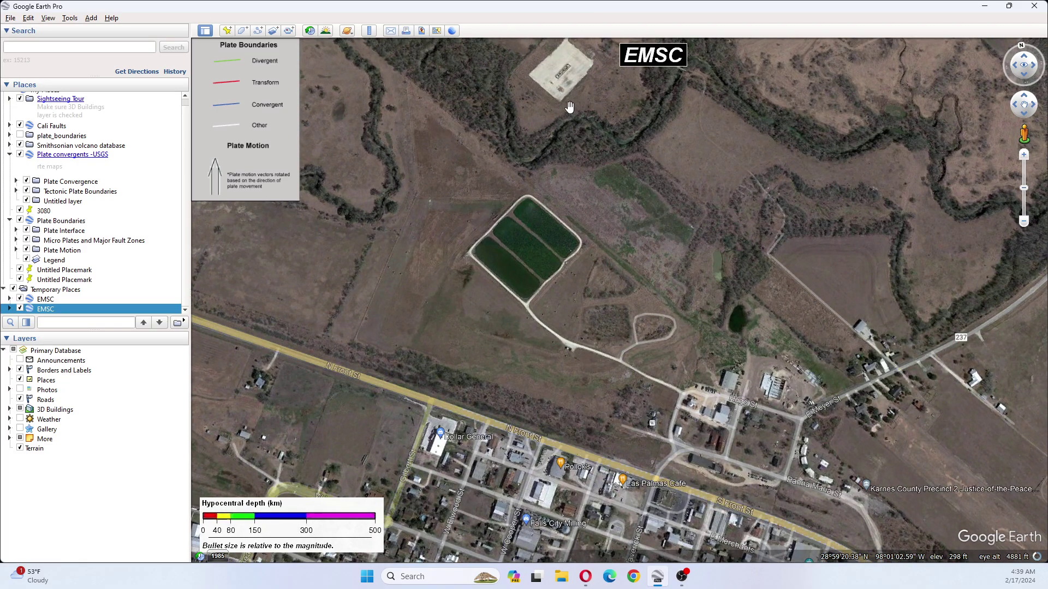
drag(569, 107, 628, 264)
scroll(630, 266, up, 2)
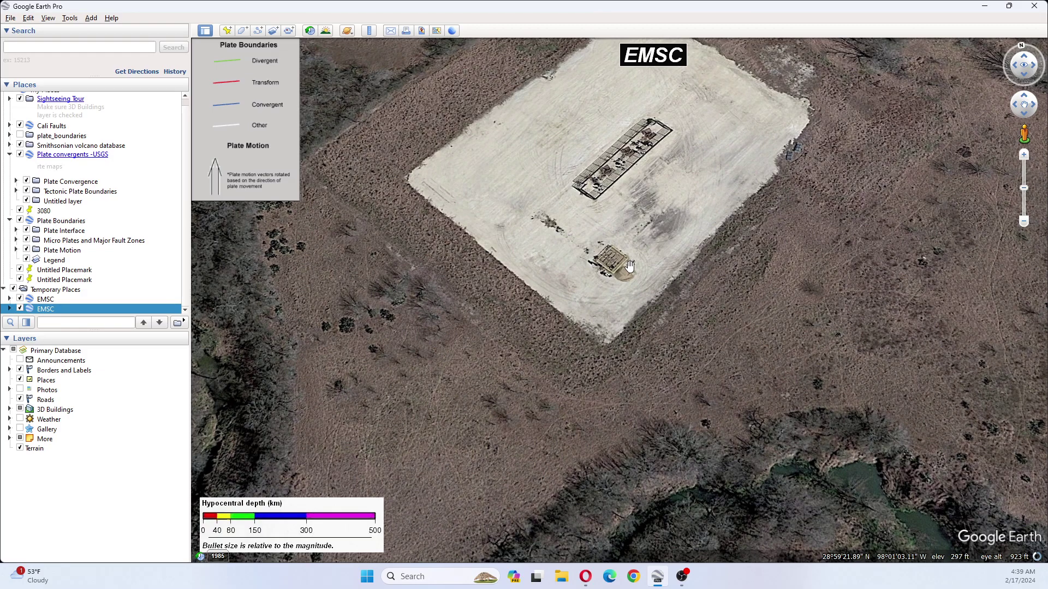
scroll(629, 266, down, 4)
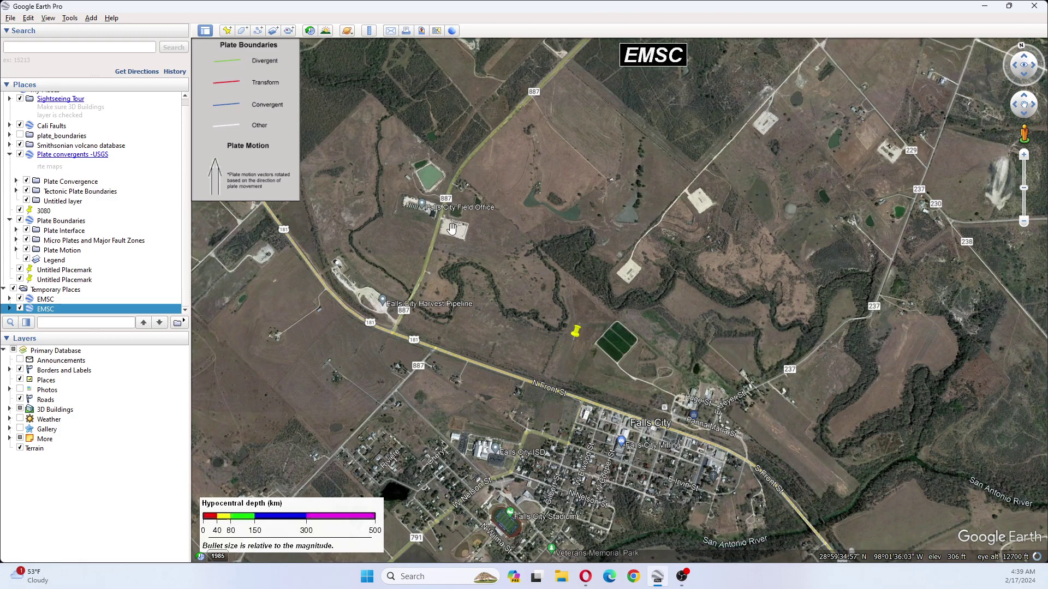
Inspect the industrial pad beside road 887 near the Falls City Field Office.
scroll(451, 228, up, 3)
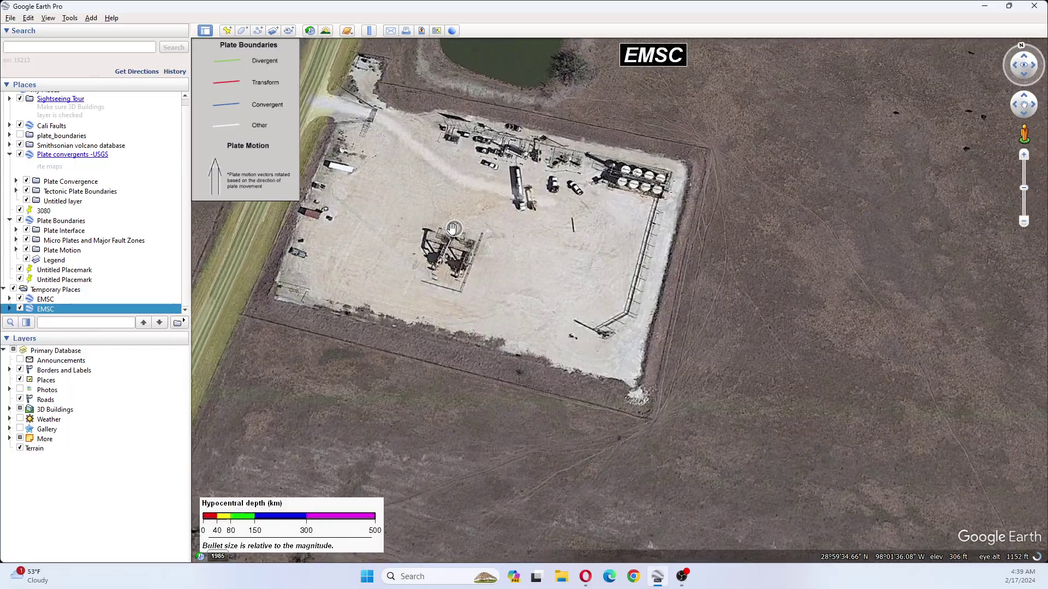
scroll(452, 228, down, 3)
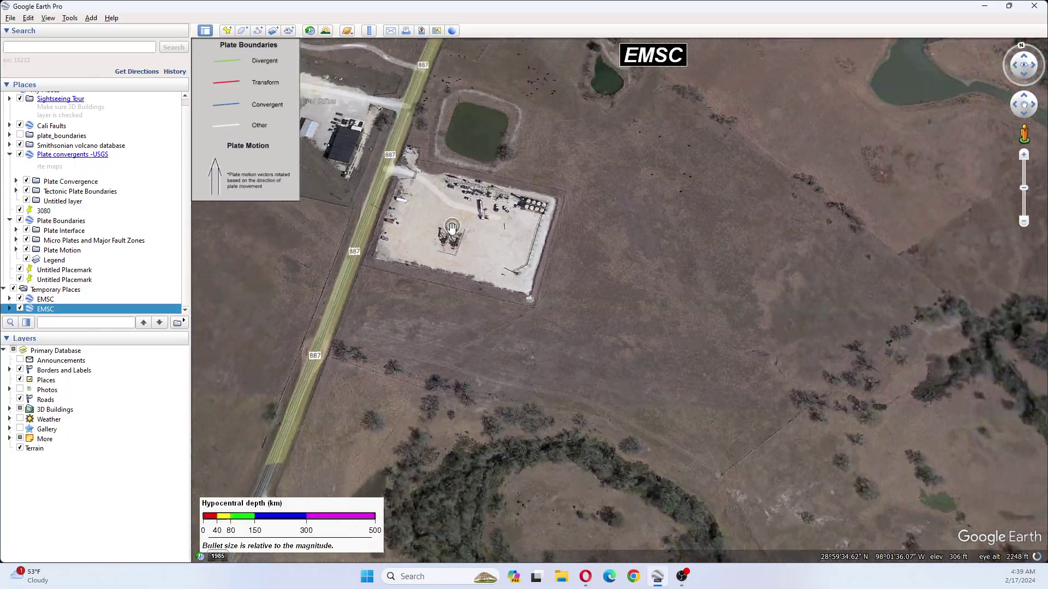
scroll(452, 228, down, 3)
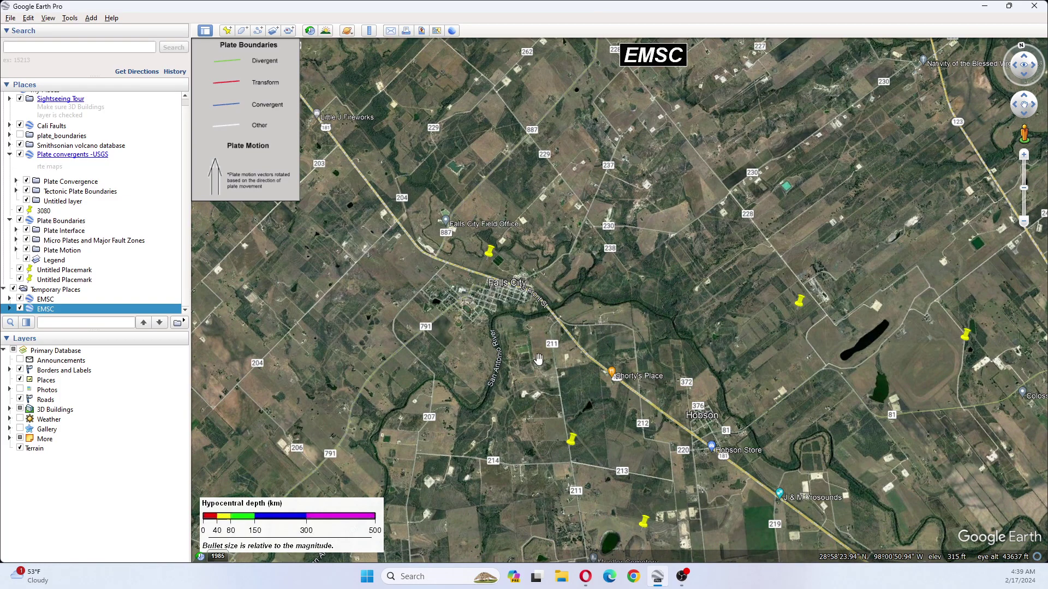
Locate the ML 2.7 Southern Texas placemark south of Beeville and examine the surrounding land up close.
scroll(600, 401, down, 3)
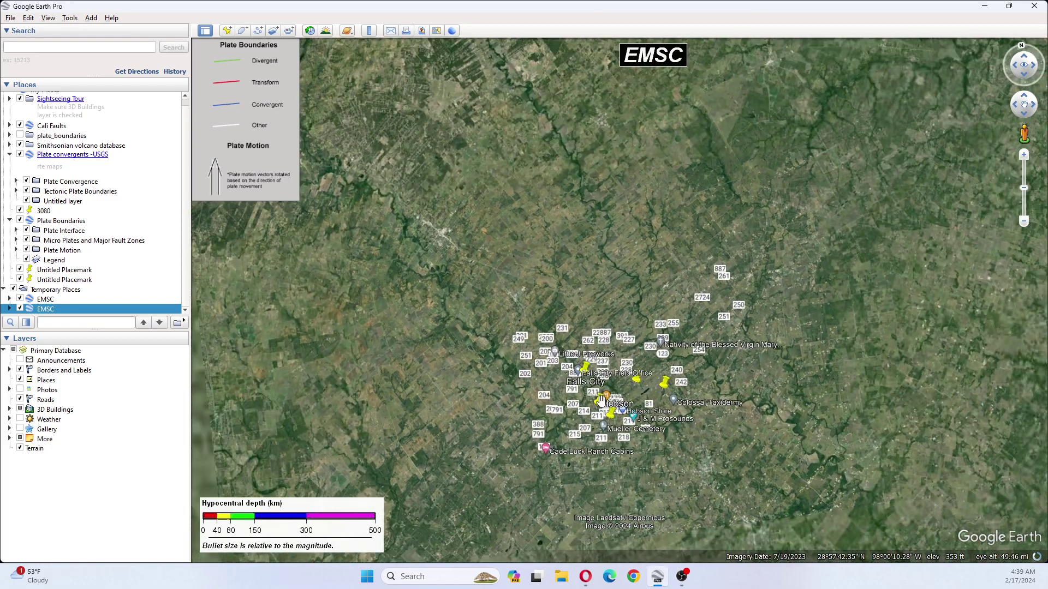
drag(668, 439, 663, 280)
scroll(663, 280, down, 2)
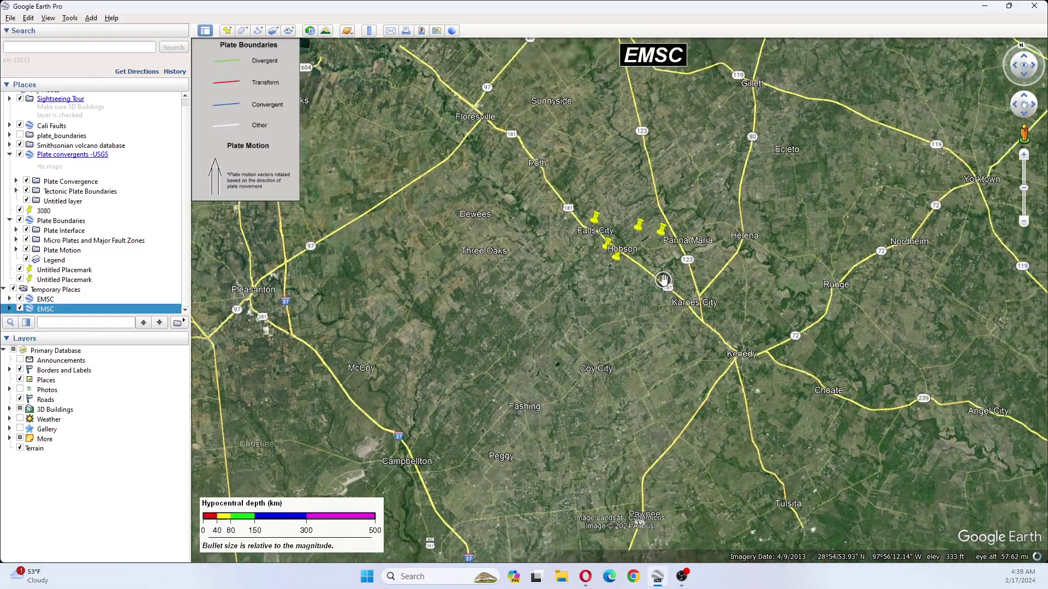
scroll(663, 280, down, 3)
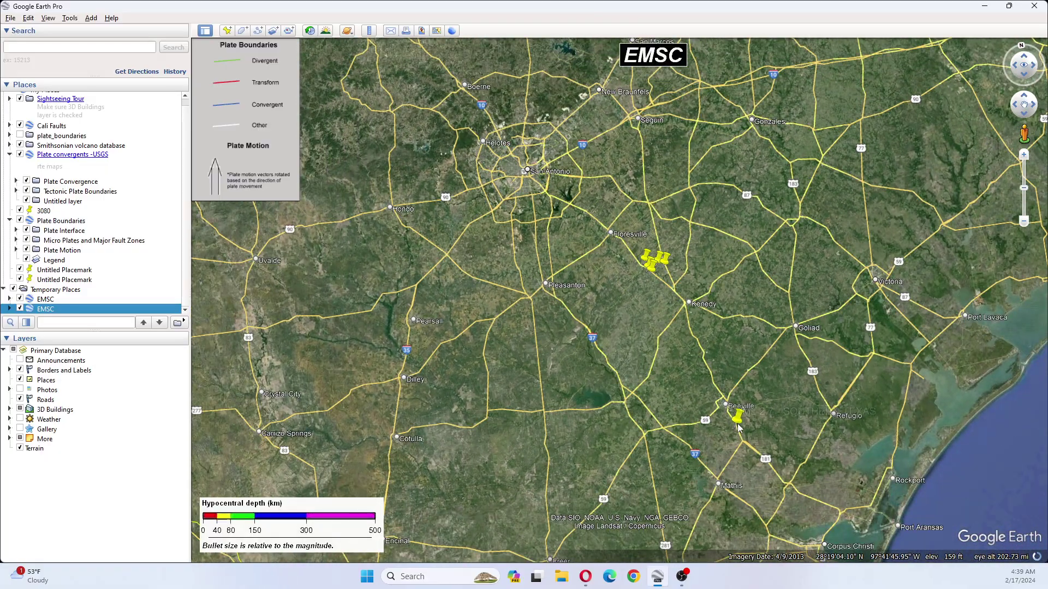
scroll(737, 420, up, 4)
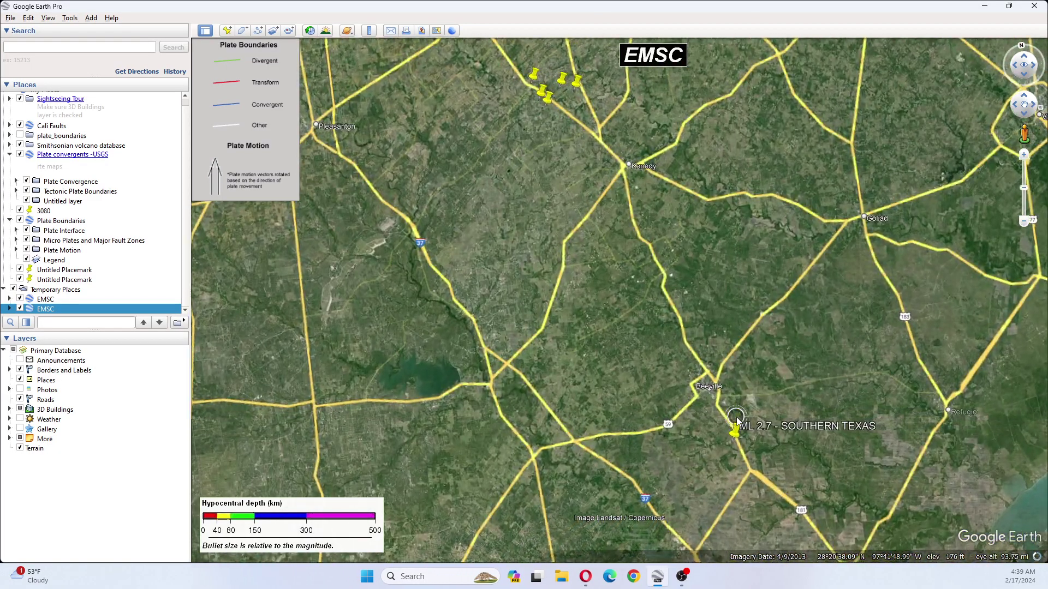
scroll(738, 465, up, 5)
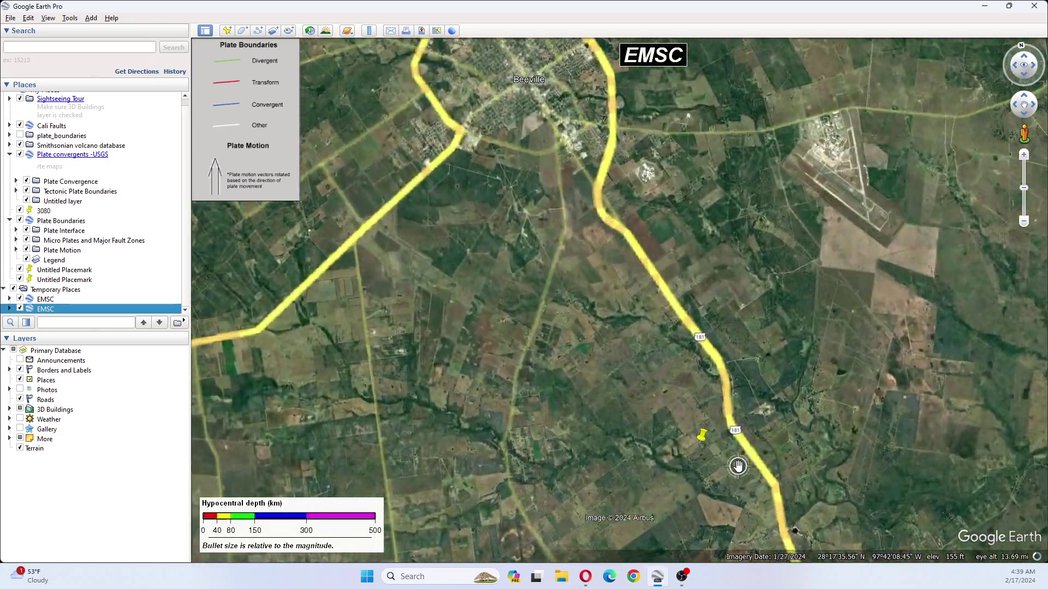
scroll(738, 465, up, 2)
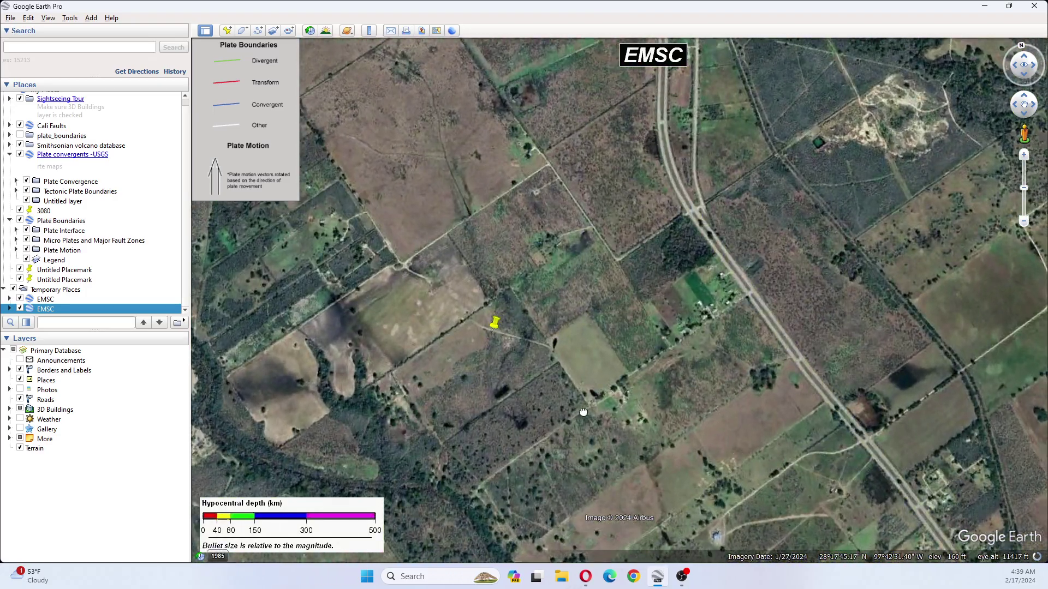
drag(590, 339, 835, 370)
Return to a regional overview showing both the western and southern Texas earthquake placemarks.
scroll(848, 371, down, 5)
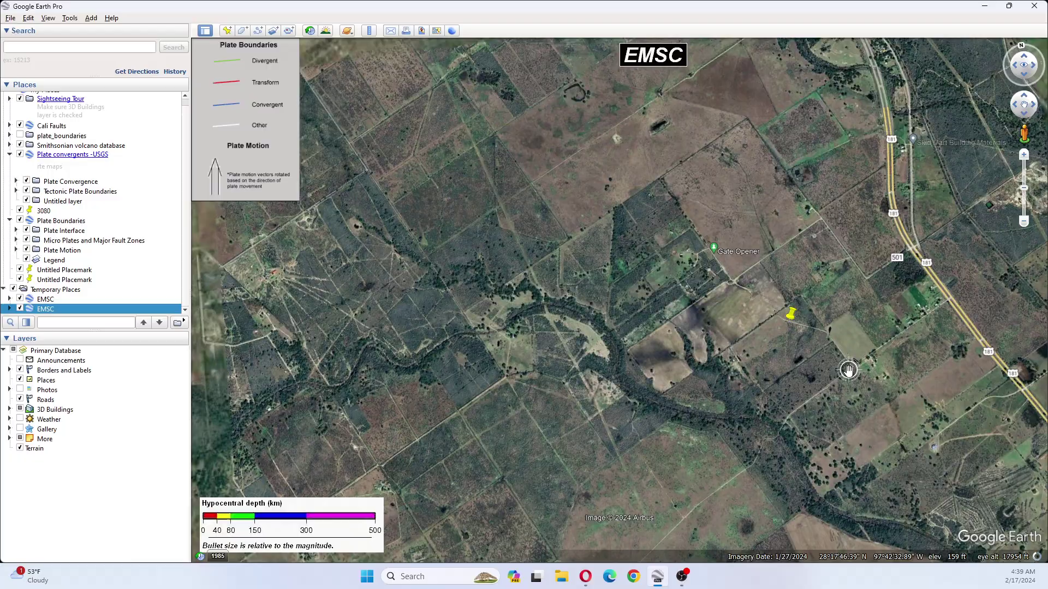
scroll(848, 371, down, 5)
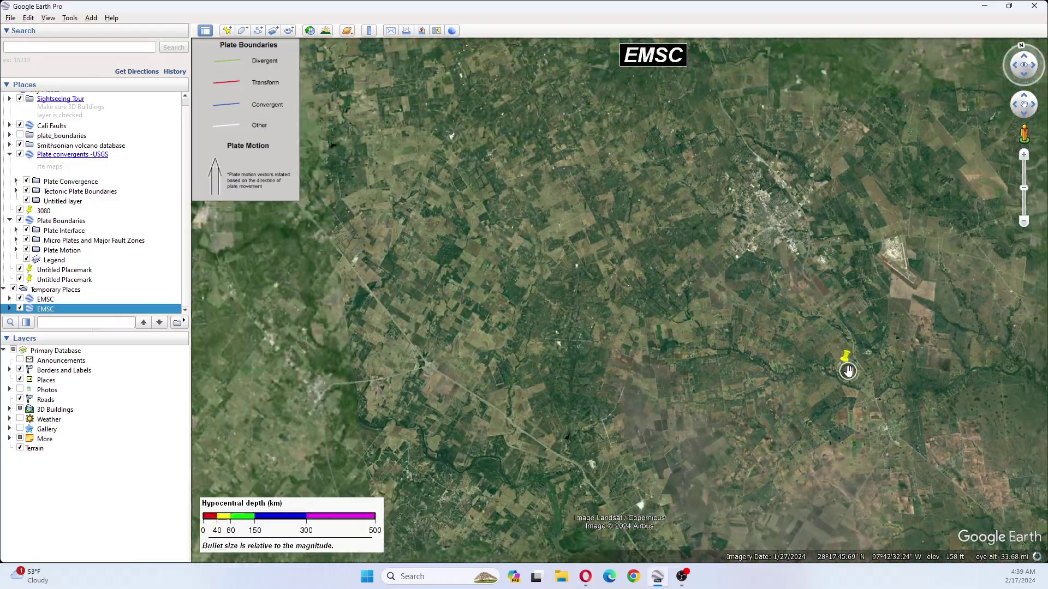
scroll(840, 367, down, 5)
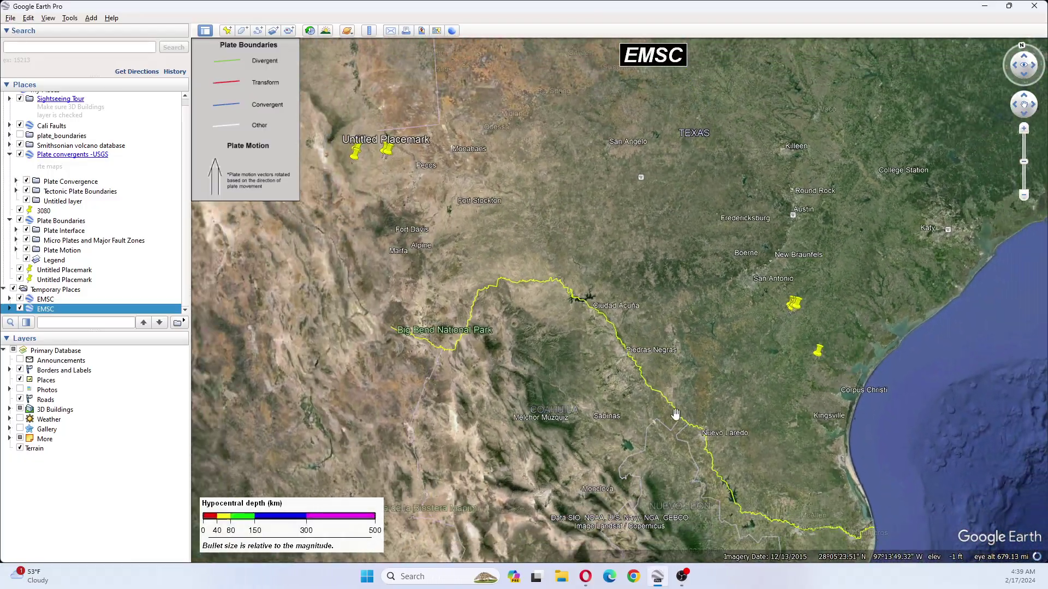
Survey the Gulf of California placemark and the earthquake and volcano markers across the southwestern United States and Mexico.
drag(677, 417, 755, 469)
scroll(619, 325, down, 3)
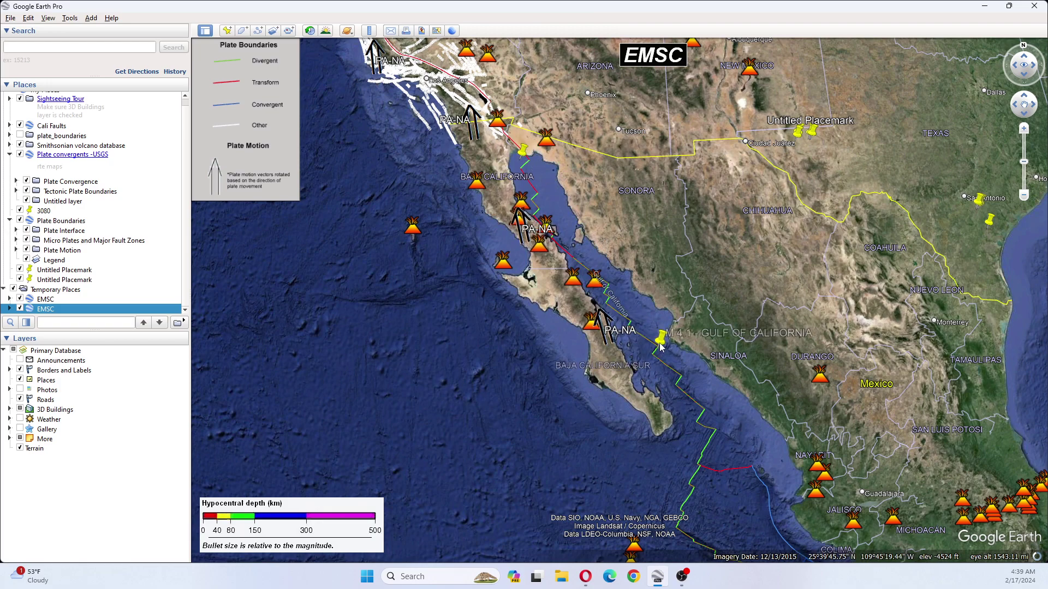
drag(576, 240, 601, 319)
scroll(600, 316, down, 2)
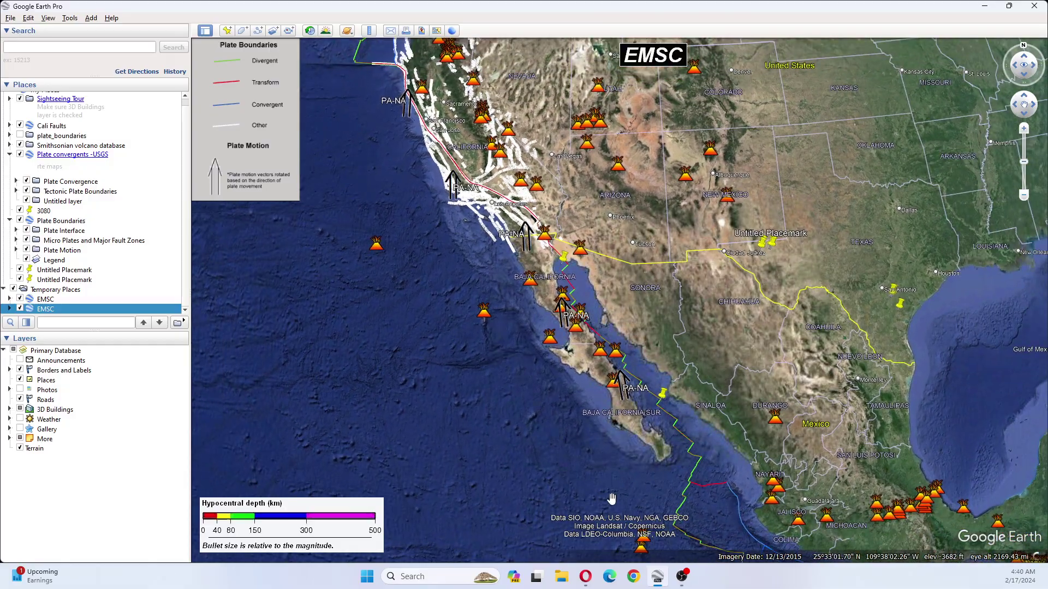
Switch to the Opera browser and open the EMSC earthquake information page in a new tab.
click(585, 576)
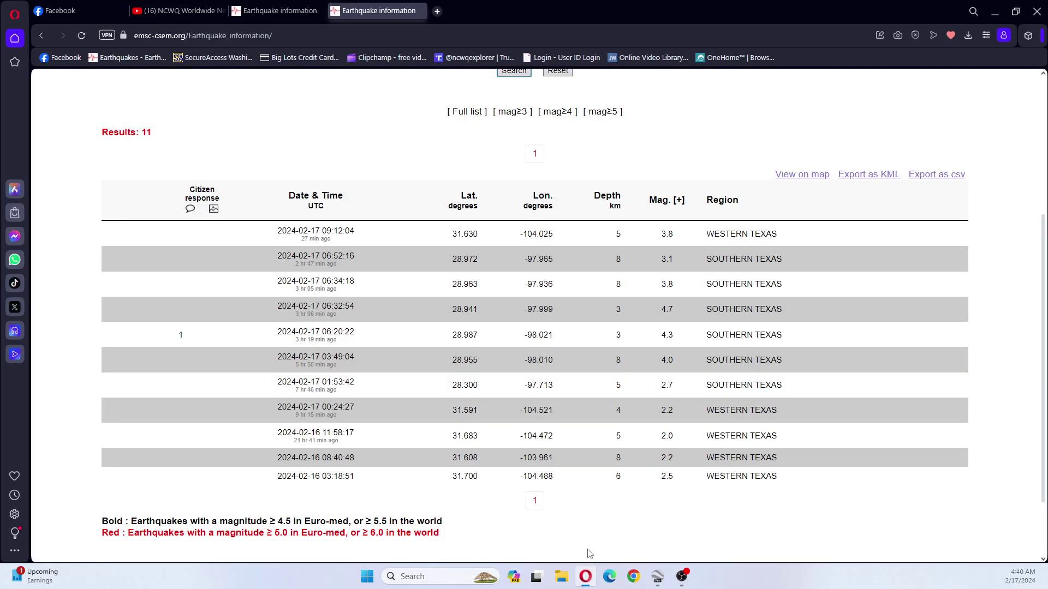
click(437, 11)
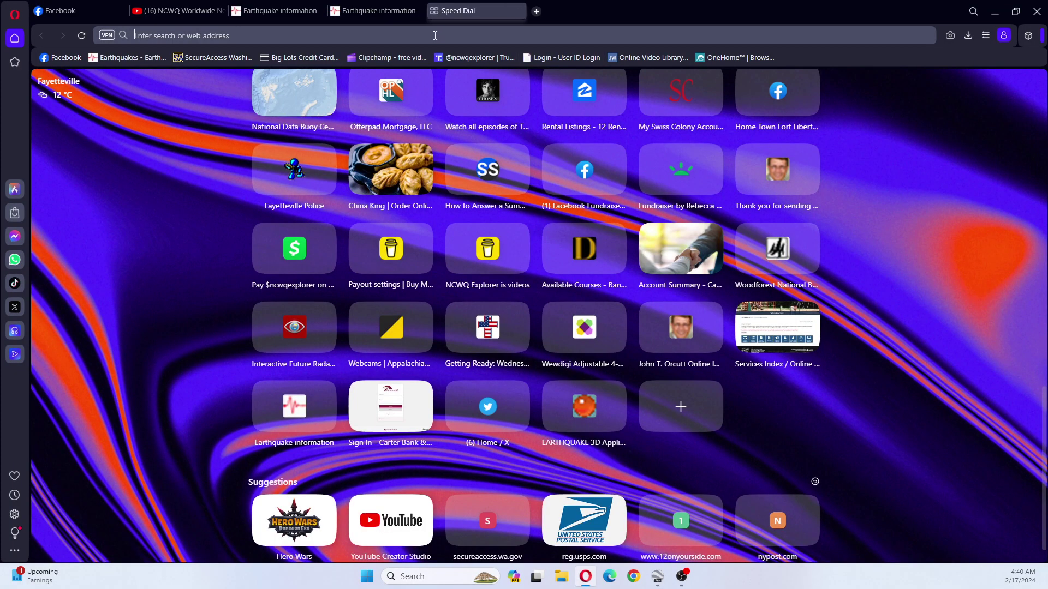
text(emsc)
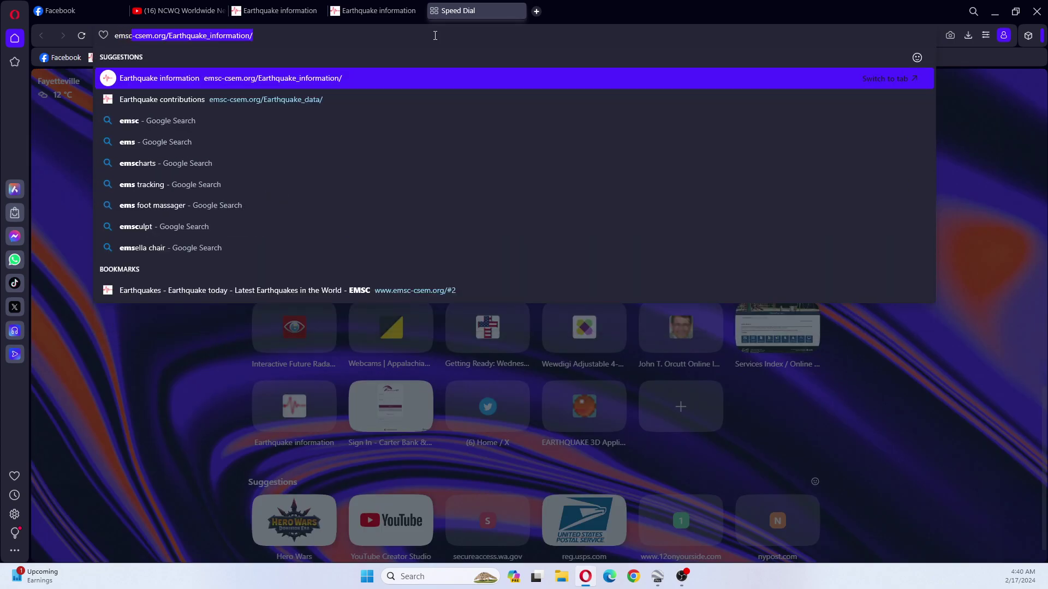
key(Return)
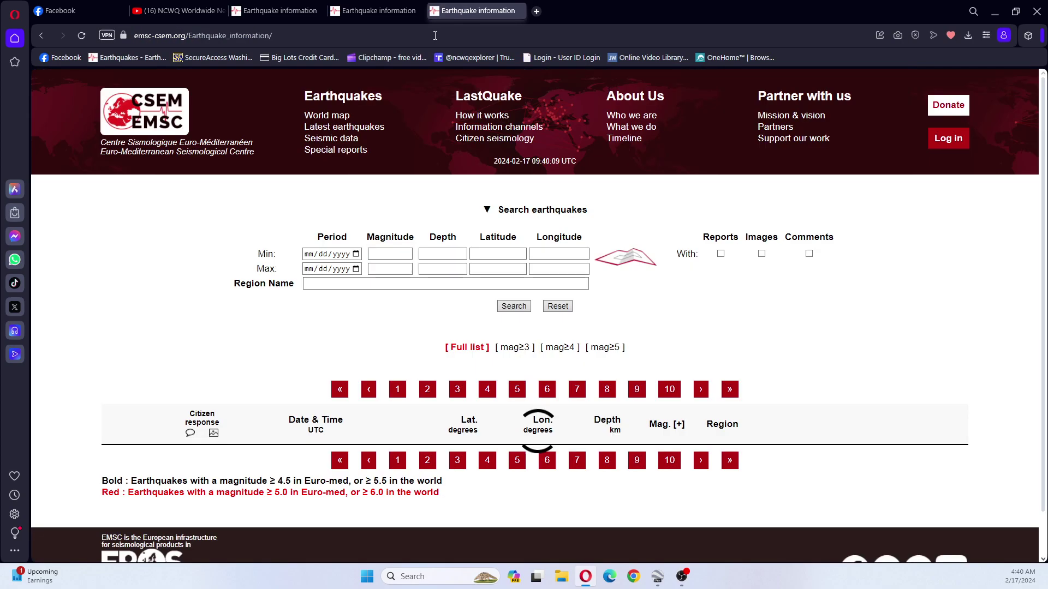
Search for earthquakes from 02/16/2024 to 02/17/2024 using the saved region list starting with CENTRAL CALIFORNIA and CHANNEL ISLANDS REG., CALIFORNIA.
click(357, 255)
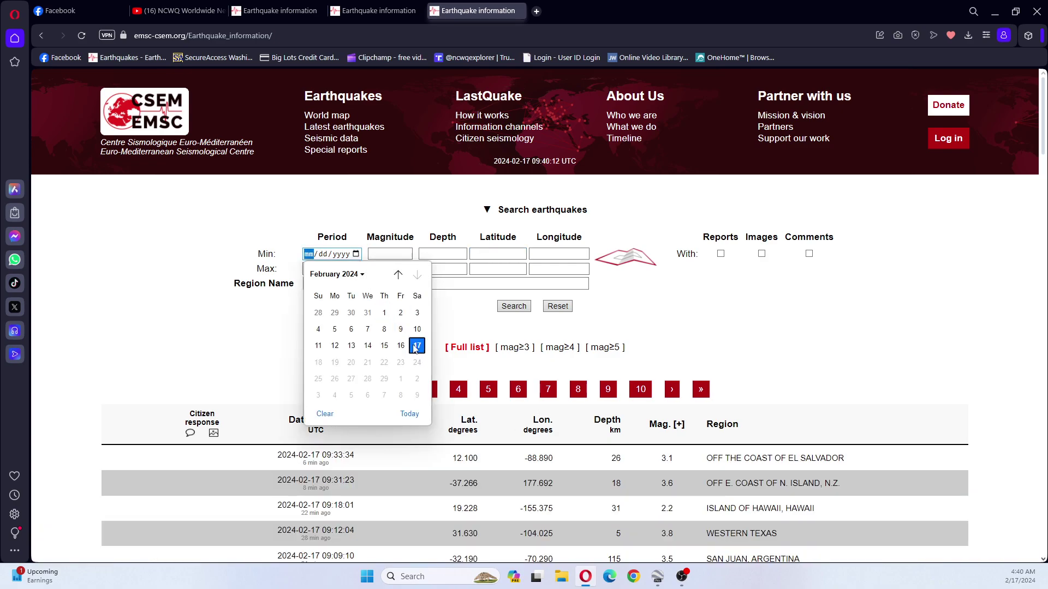
click(400, 345)
click(356, 270)
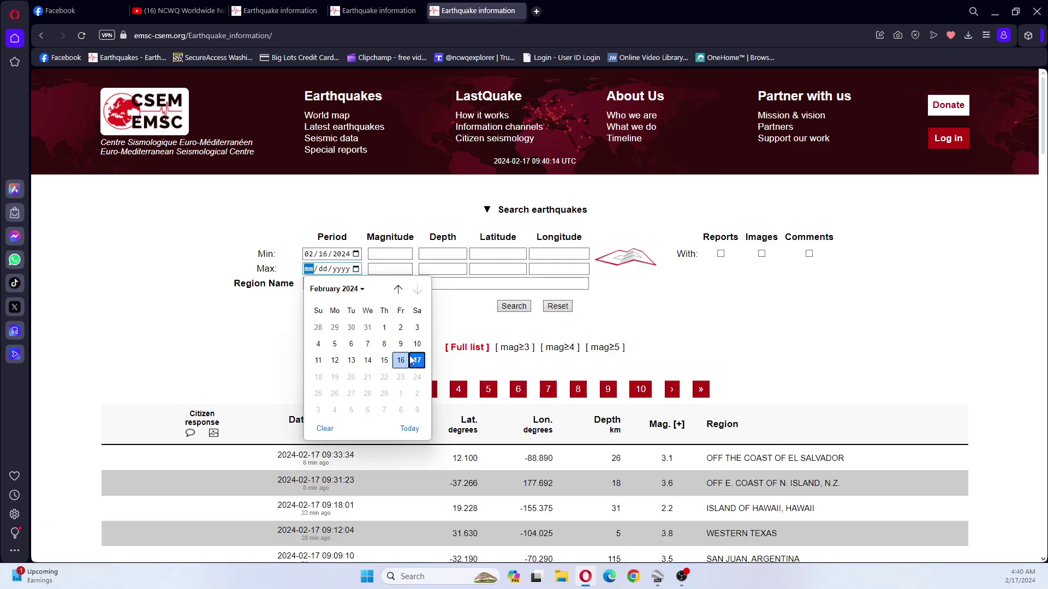
click(413, 360)
click(374, 283)
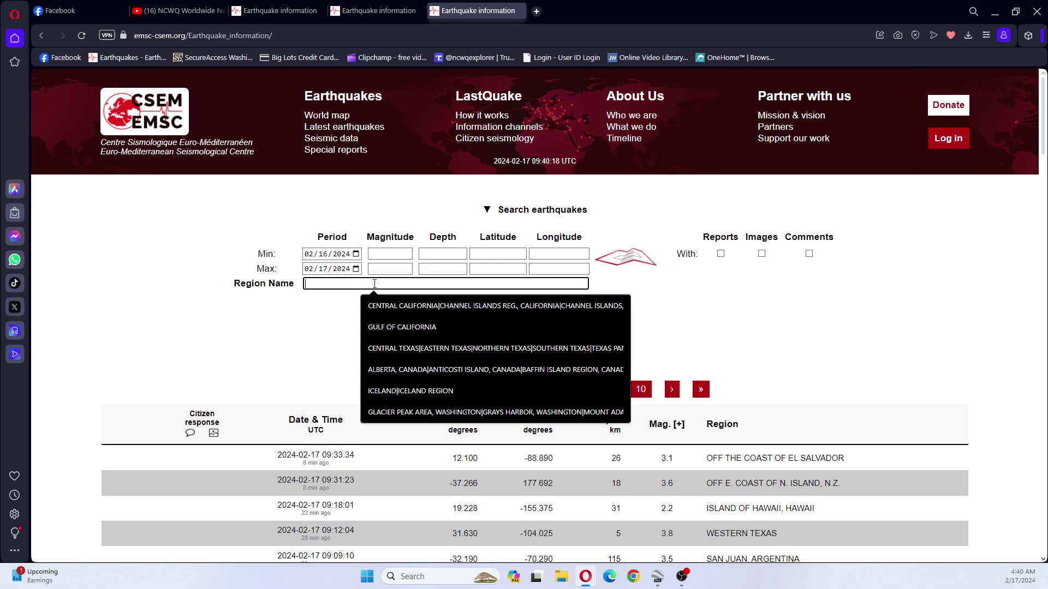
click(426, 306)
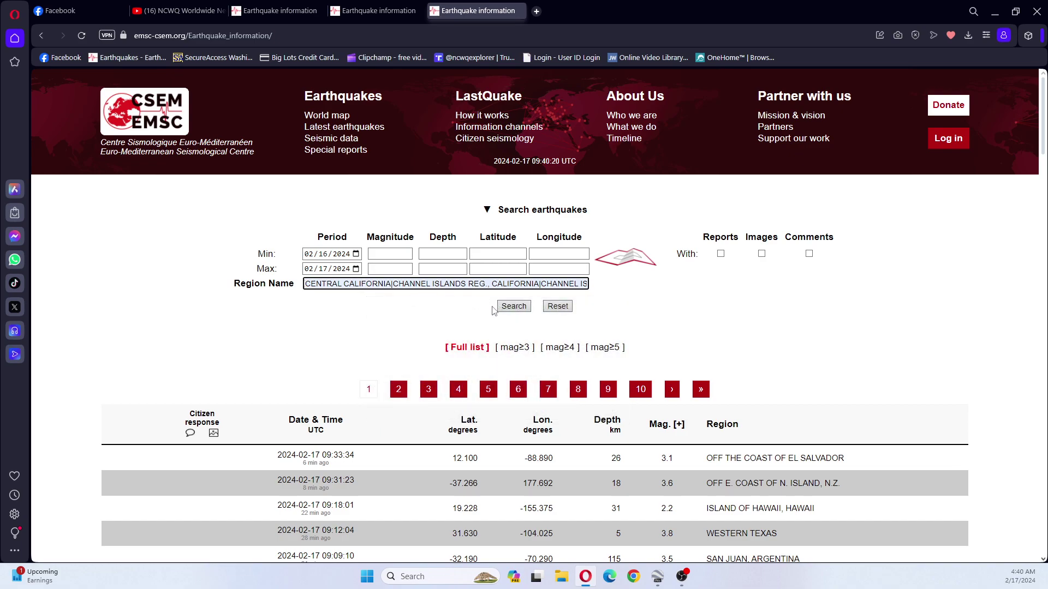
click(520, 308)
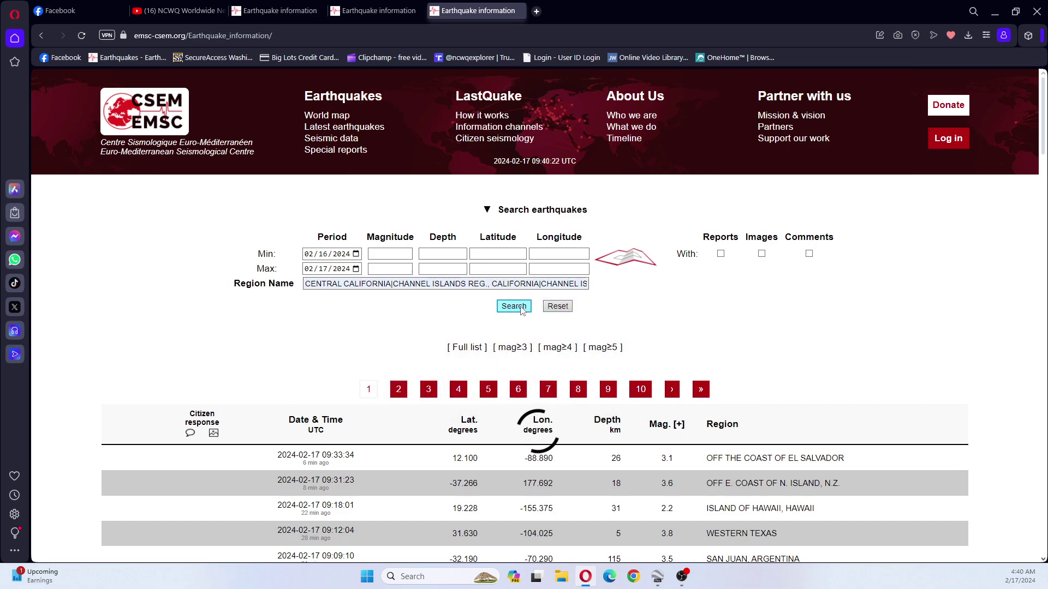
Export the California earthquake results as KML and switch to Google Earth to view them.
scroll(667, 357, down, 4)
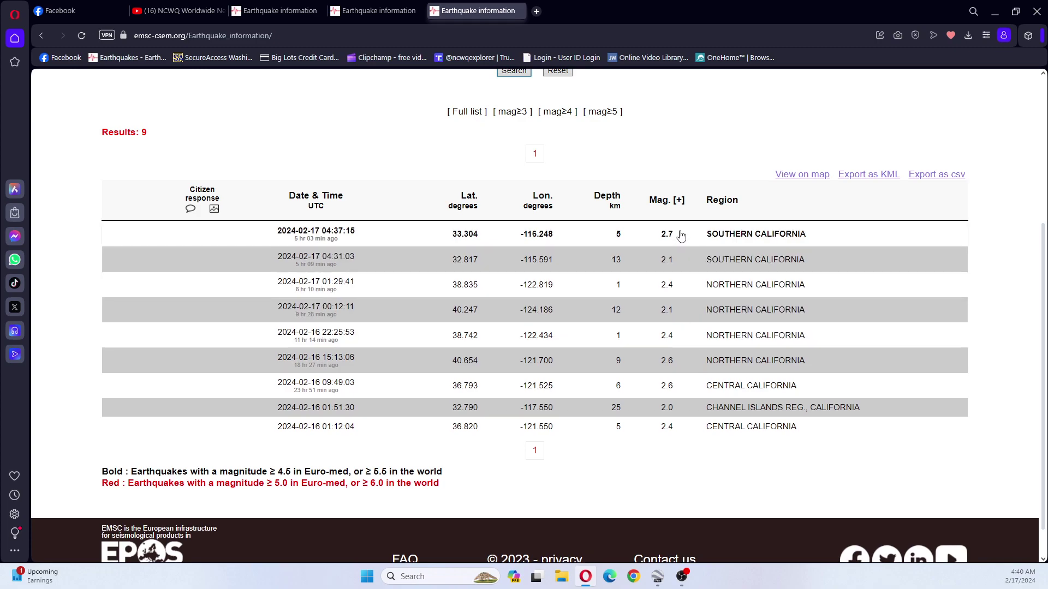
click(869, 176)
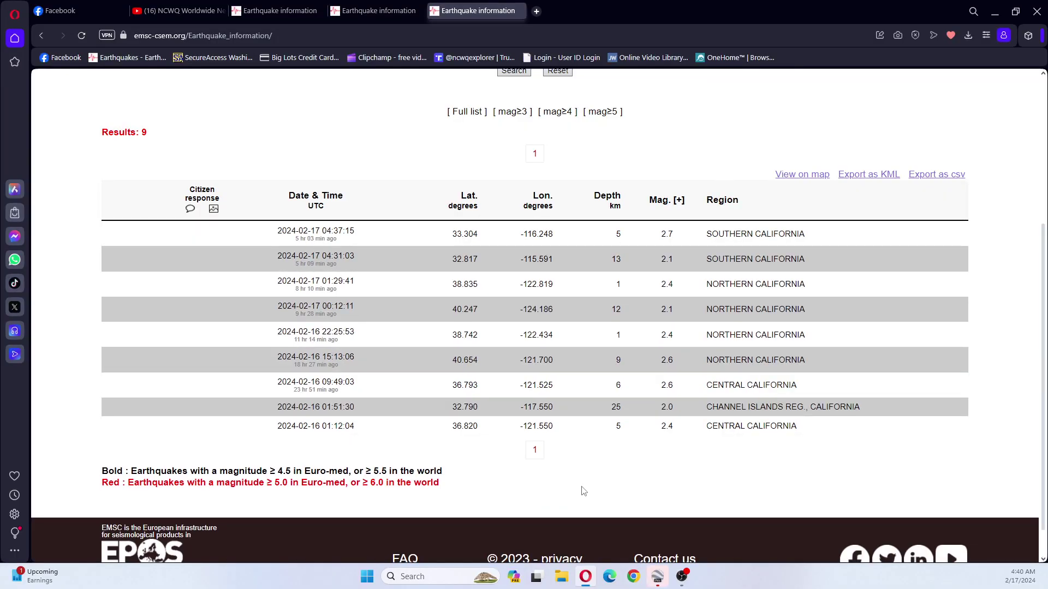
click(657, 578)
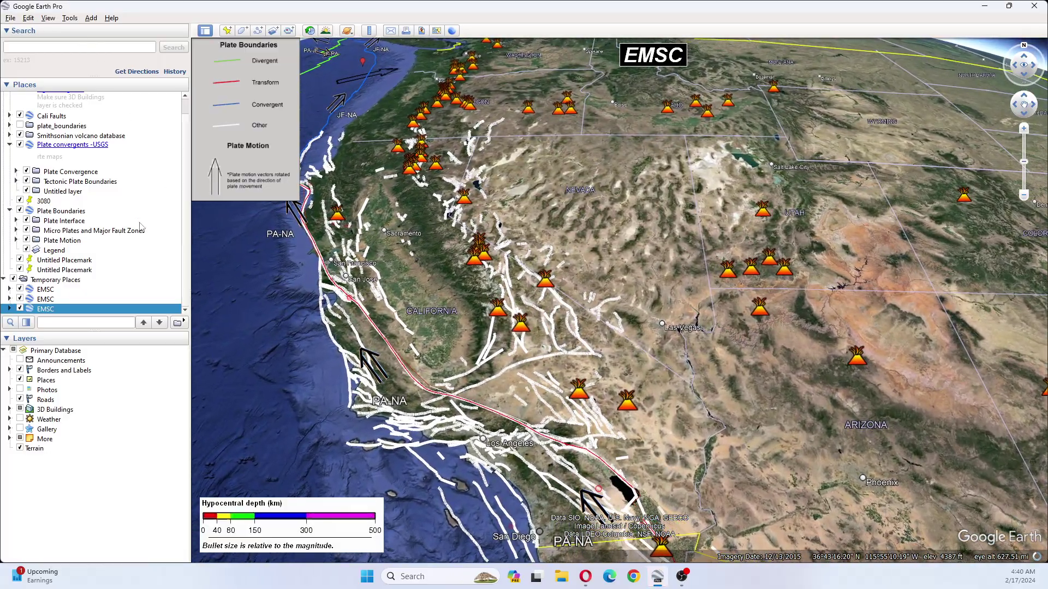
Change the icon of the newly loaded California EMSC folder to the yellow pushpin.
right_click(106, 310)
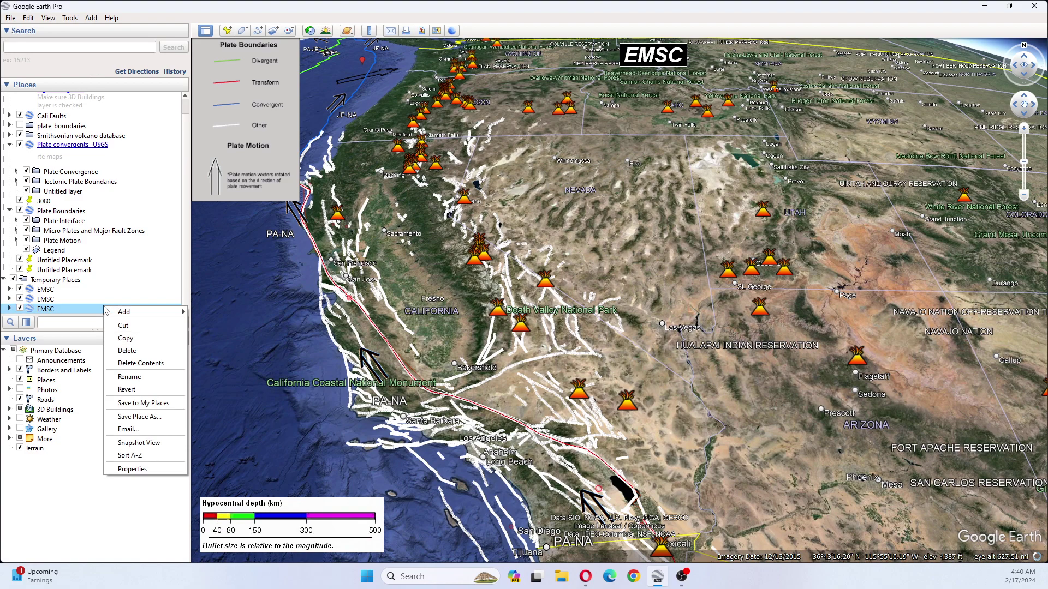
click(139, 469)
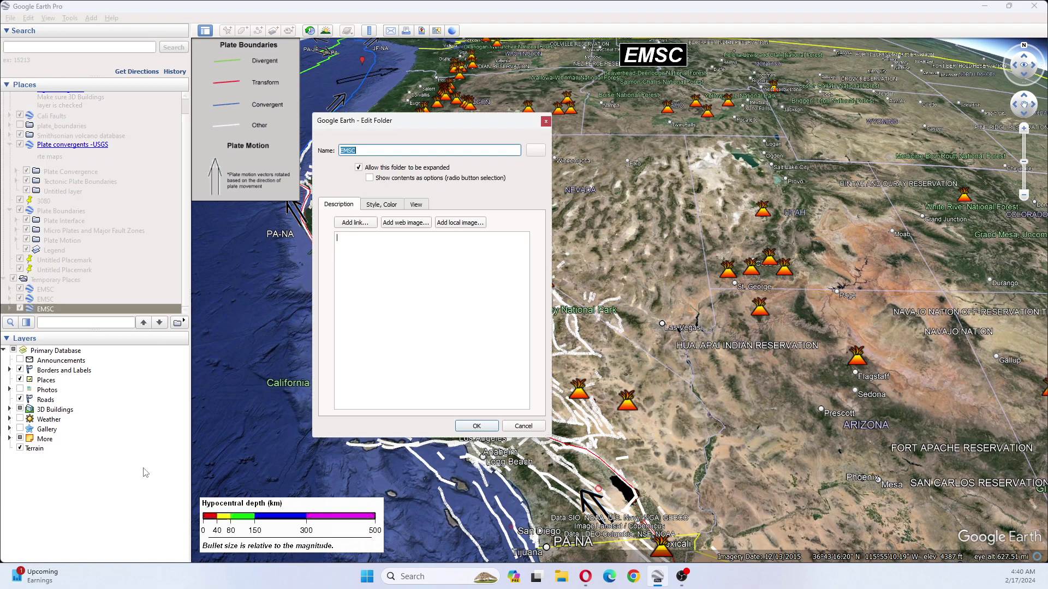
click(379, 205)
click(510, 337)
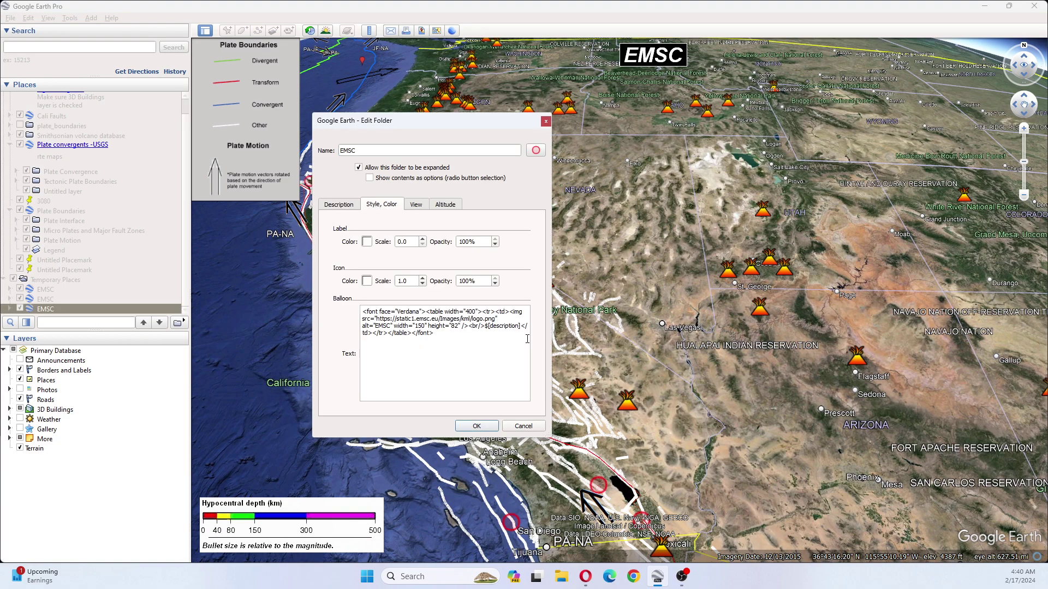
click(535, 151)
click(279, 156)
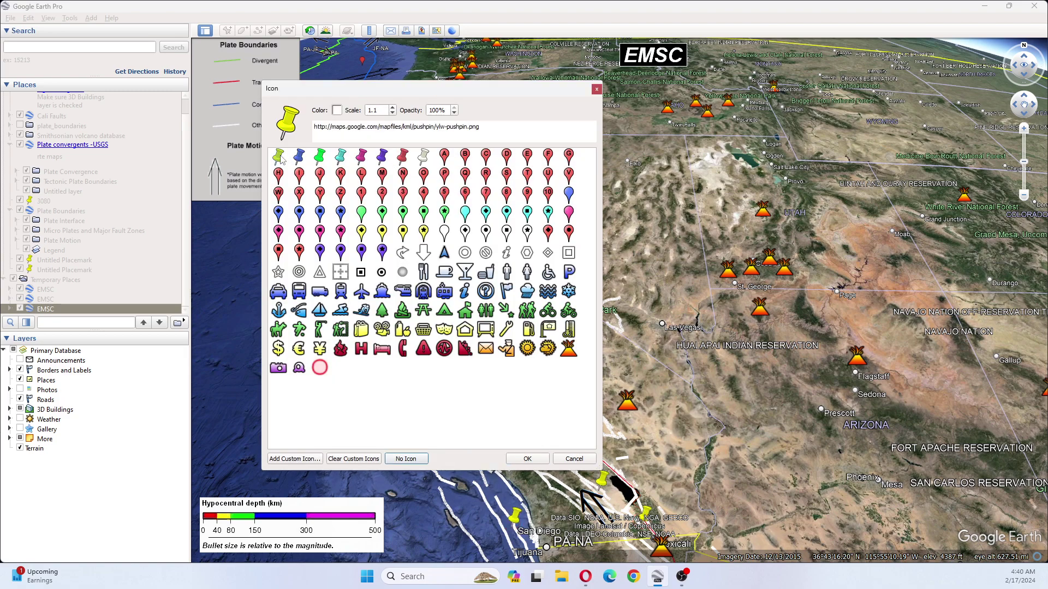
click(527, 459)
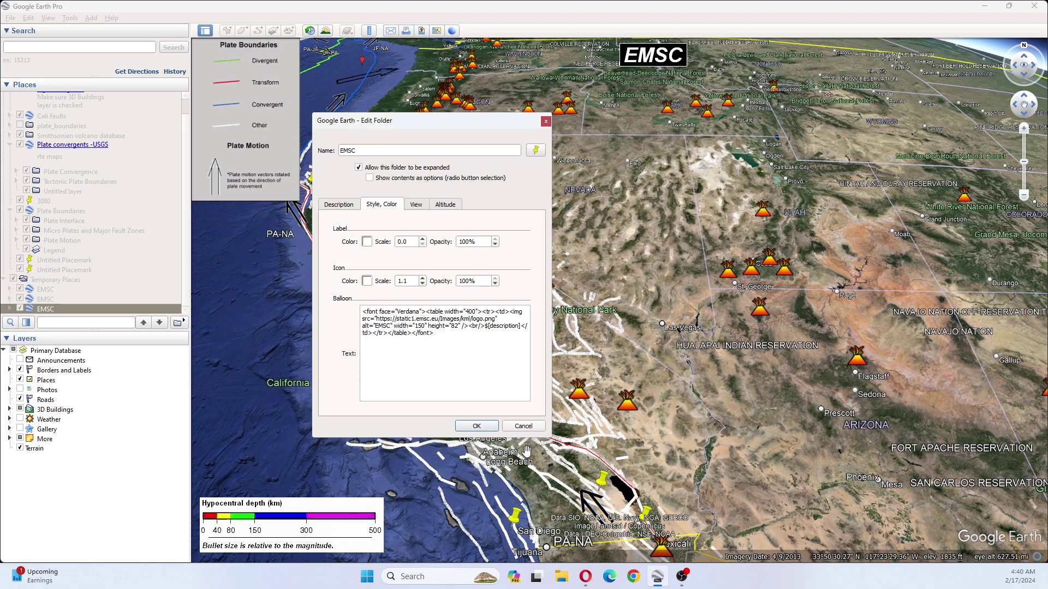
click(474, 431)
Examine the California earthquake placemarks along the plate boundary, from San Diego and Mexicali up to the northern coast.
drag(476, 310, 604, 311)
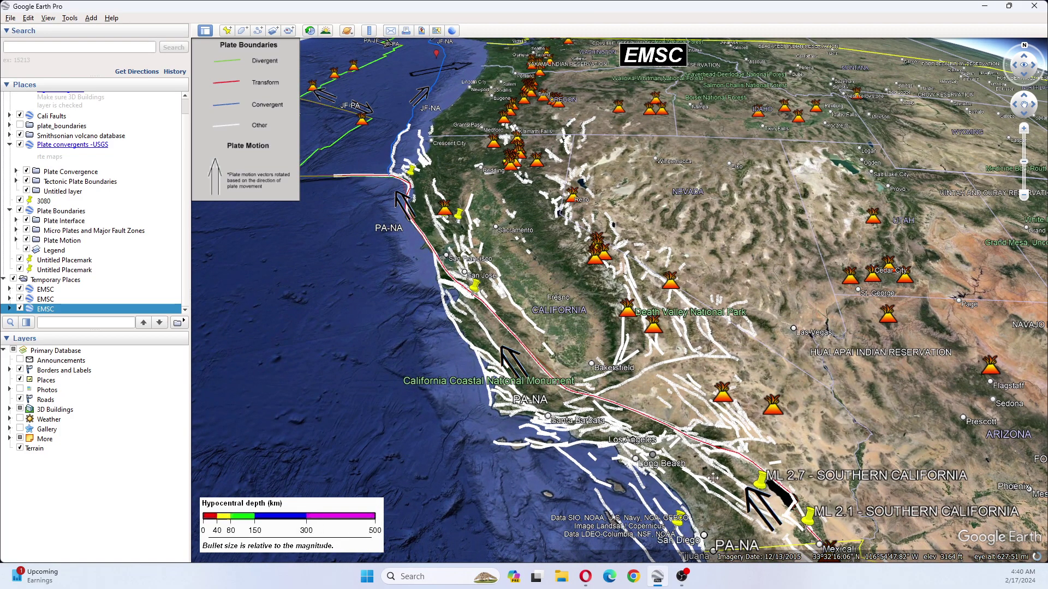
drag(649, 386, 621, 347)
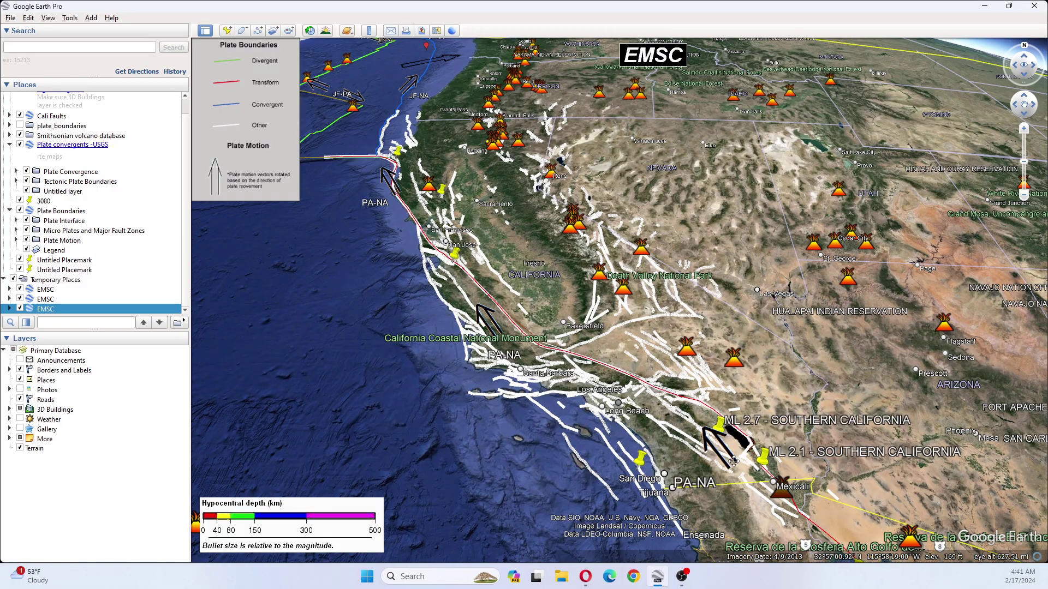
drag(642, 463, 605, 247)
scroll(679, 387, down, 5)
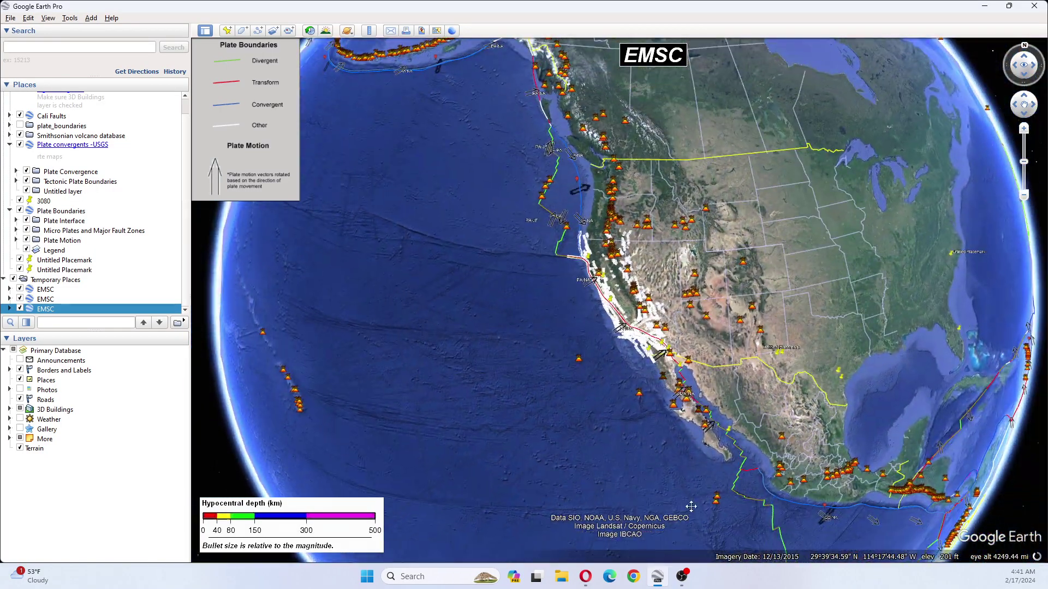
Return to the Opera browser and load emsc-csem.org/Earthquake_information/ in another new tab.
click(584, 578)
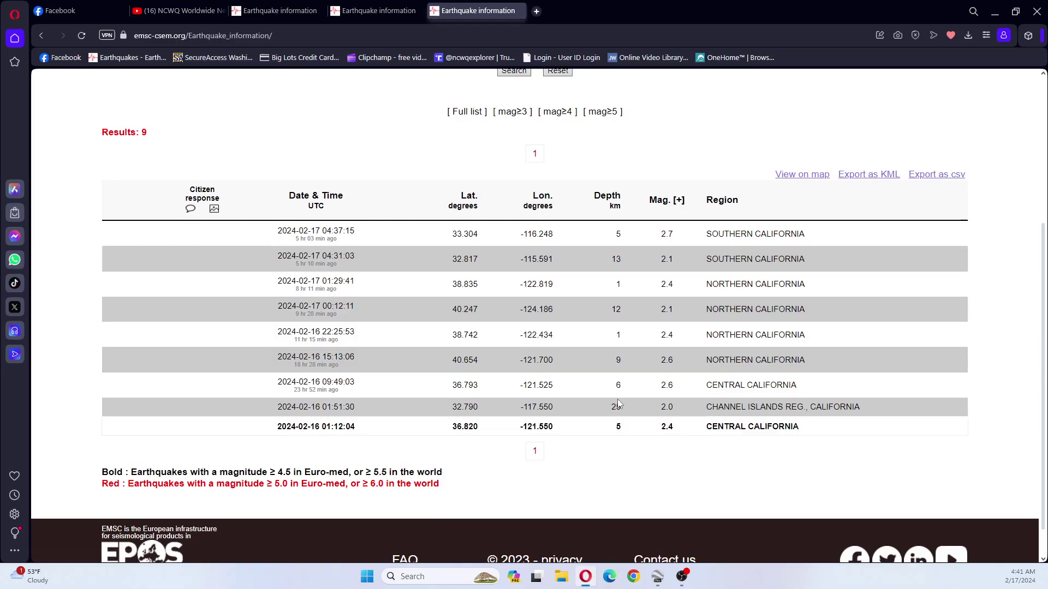
click(538, 12)
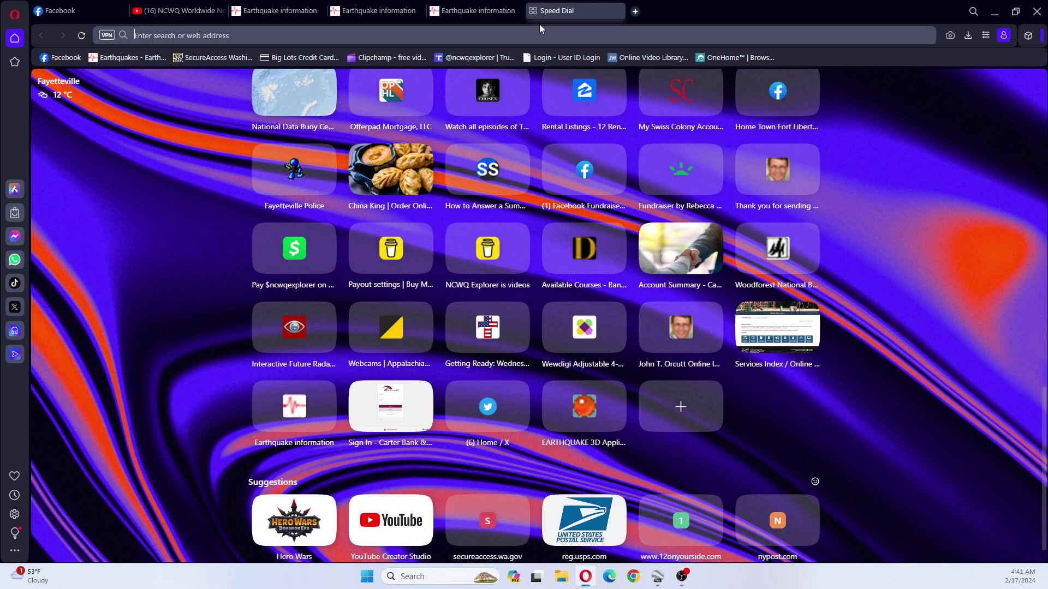
text(emsc-csem.org/Earthquake_information/)
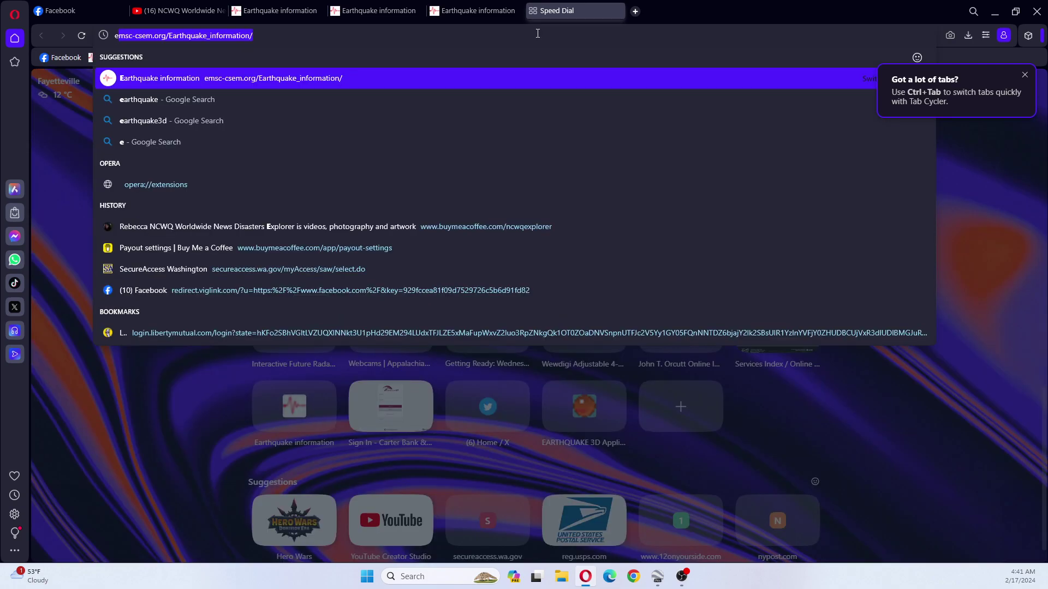
key(Return)
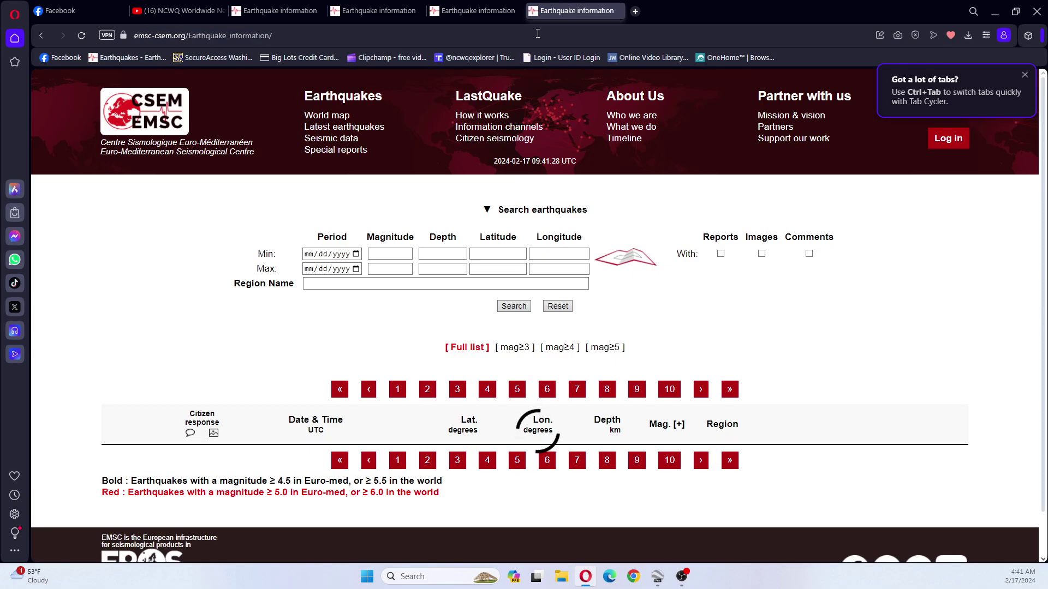
Search for earthquakes from 02/16/2024 to 02/17/2024 in the region GREATER LOS ANGELES AREA, CALIF.
click(356, 256)
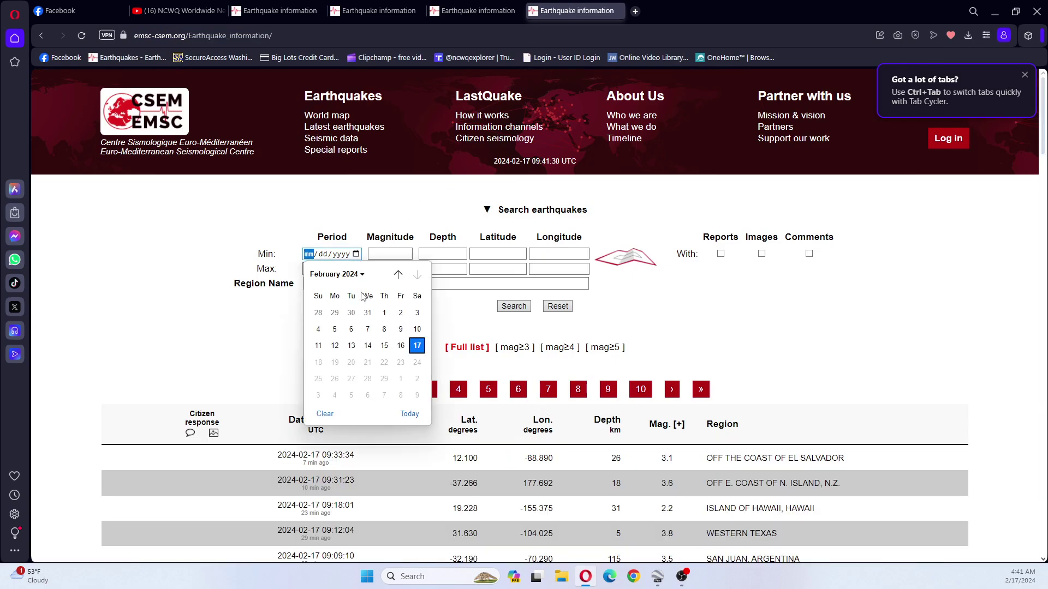
click(404, 347)
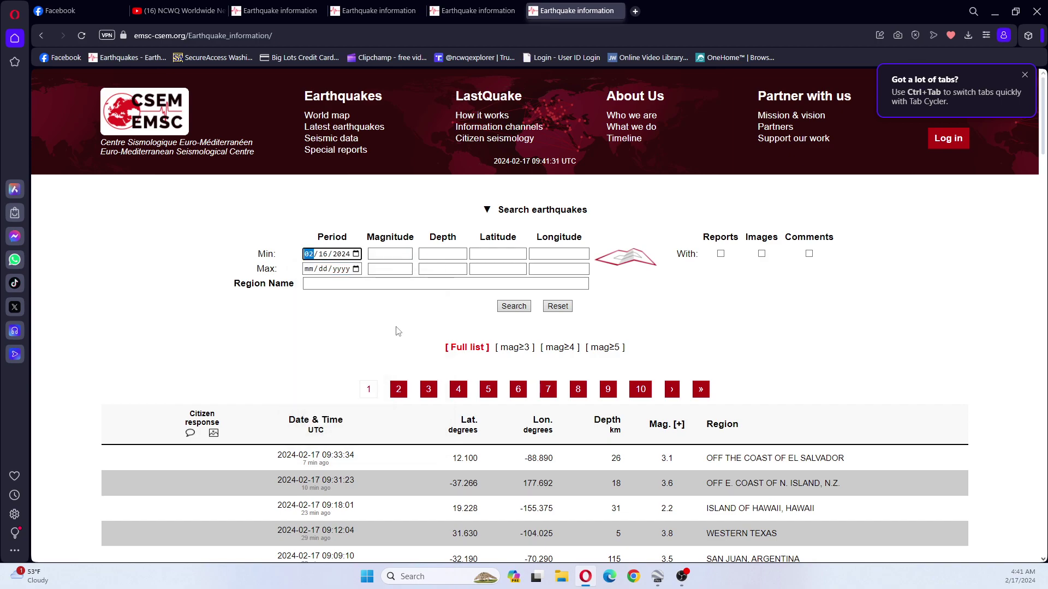
click(357, 270)
click(416, 361)
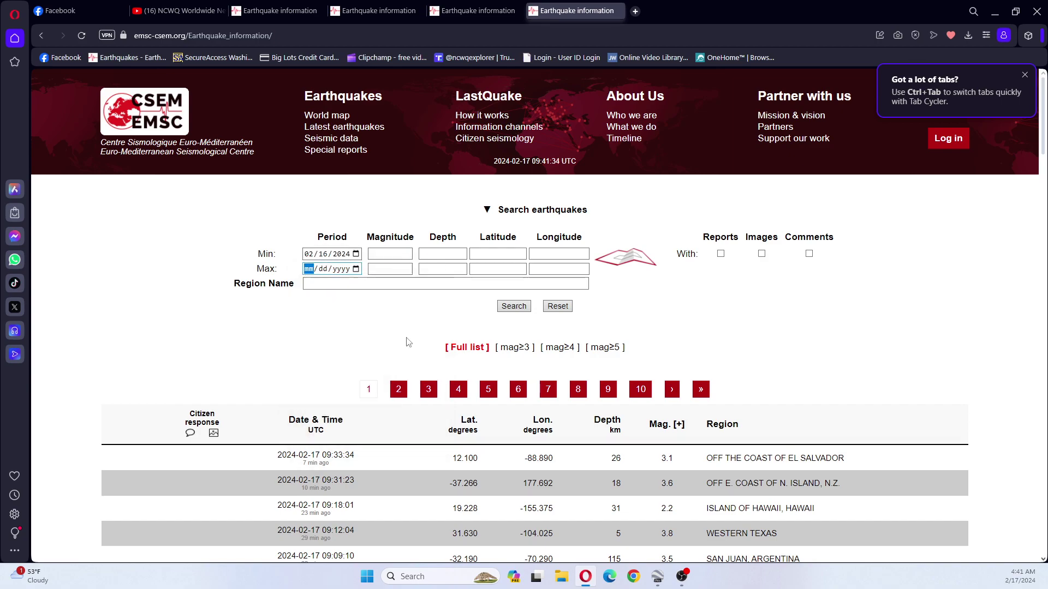
click(395, 285)
text(LOS)
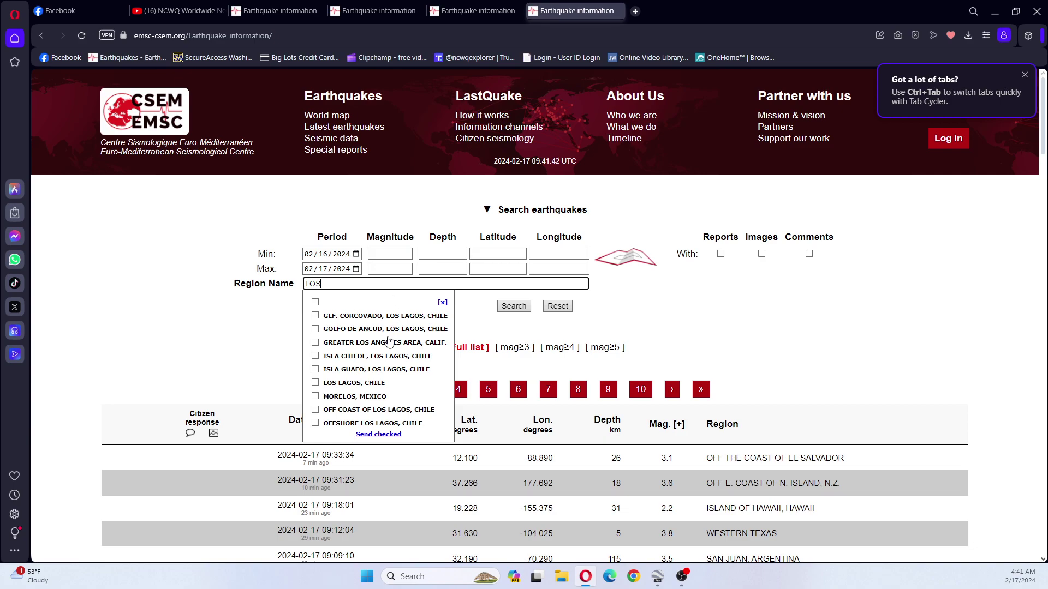
click(315, 343)
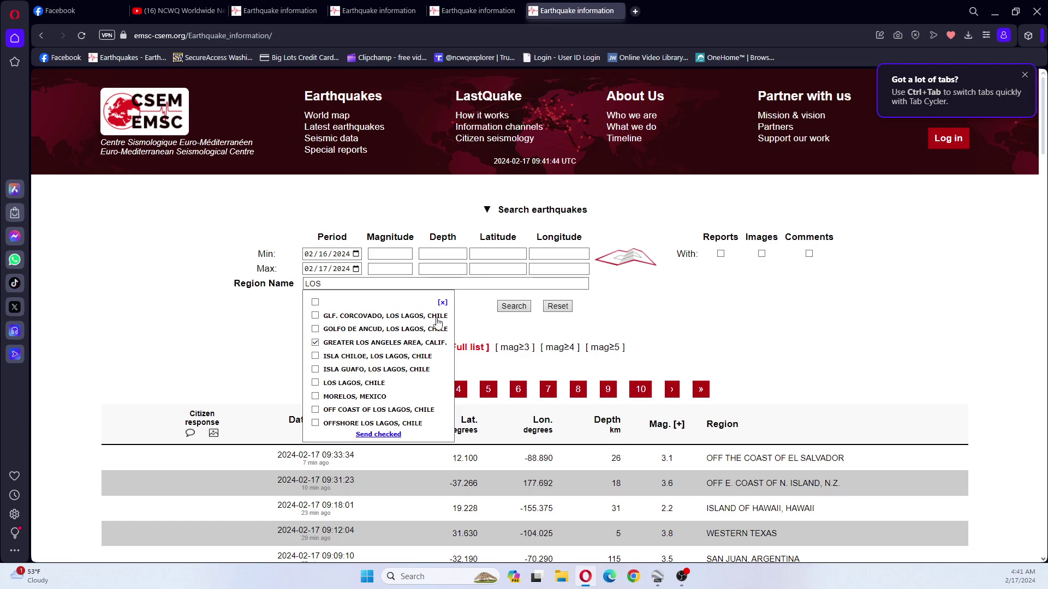
click(379, 435)
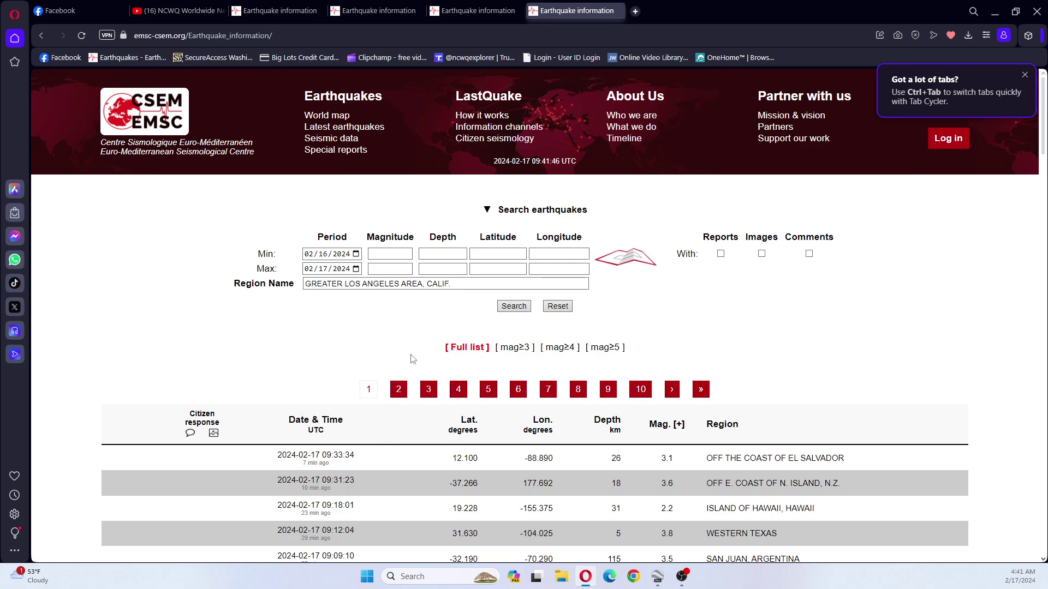
click(513, 307)
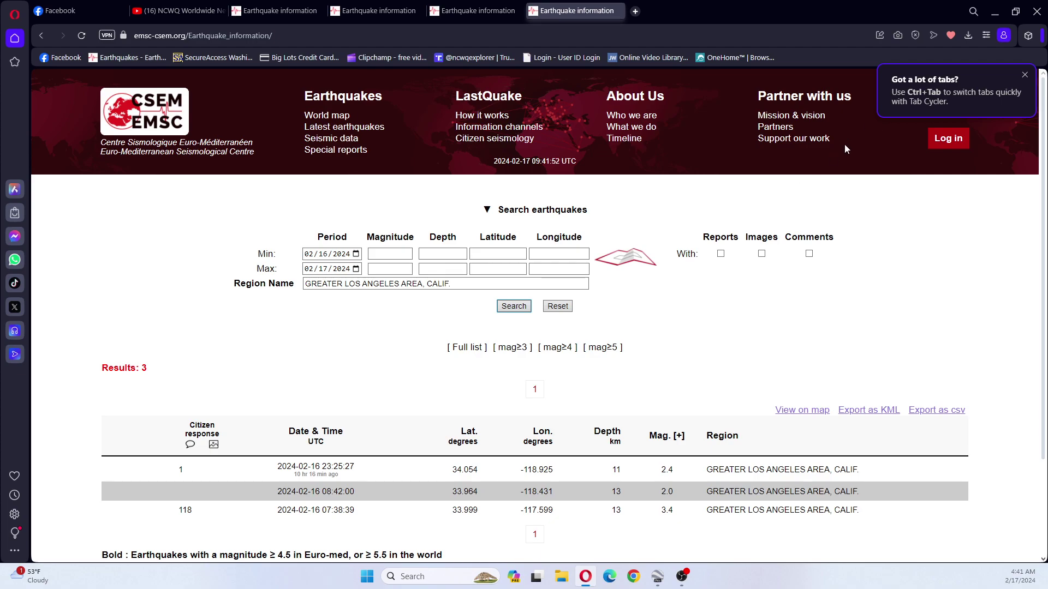
Export the Greater Los Angeles results as KML to Google Earth Pro and give the new EMSC folder a shared yellow pushpin icon.
click(865, 410)
click(658, 578)
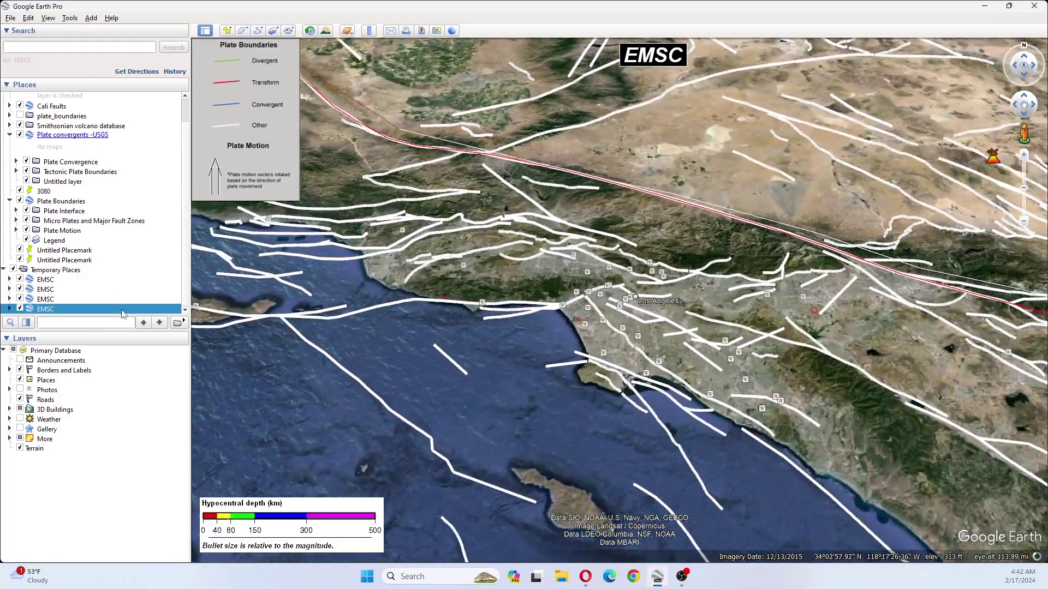
right_click(122, 310)
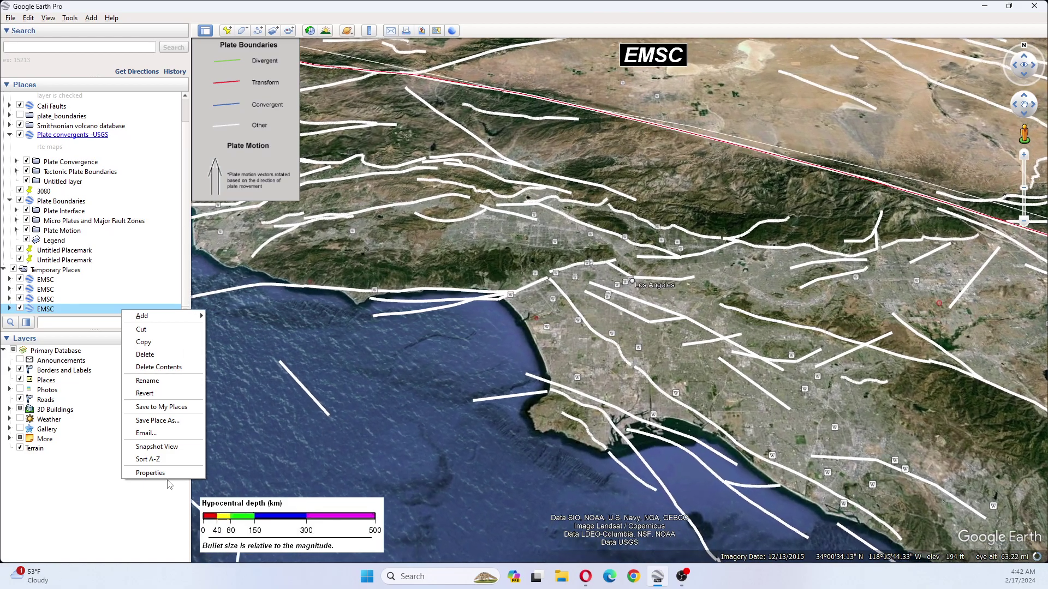
click(150, 473)
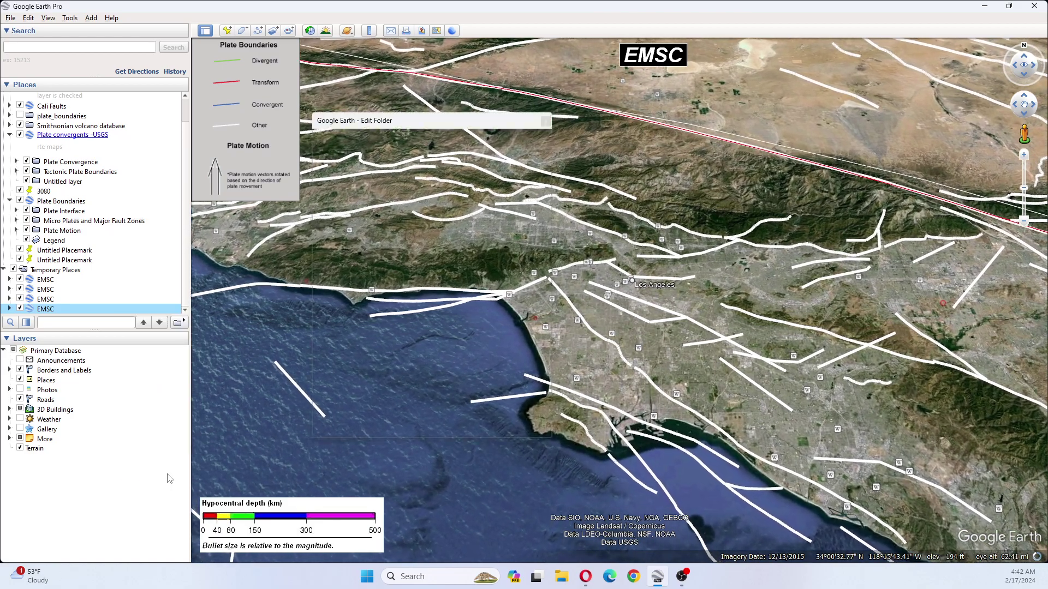
click(381, 204)
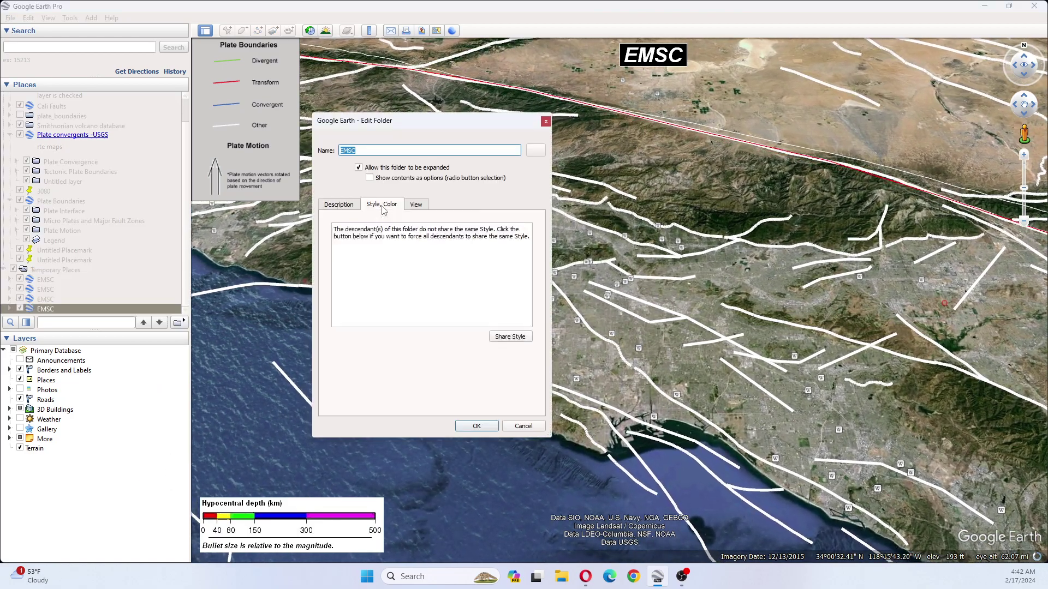
click(508, 340)
click(537, 152)
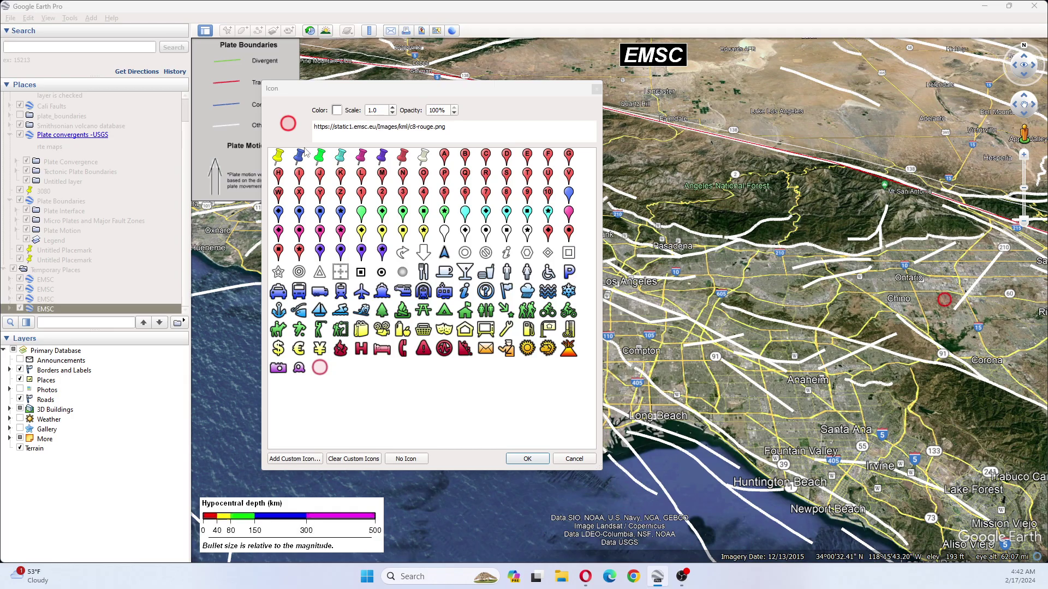
click(278, 158)
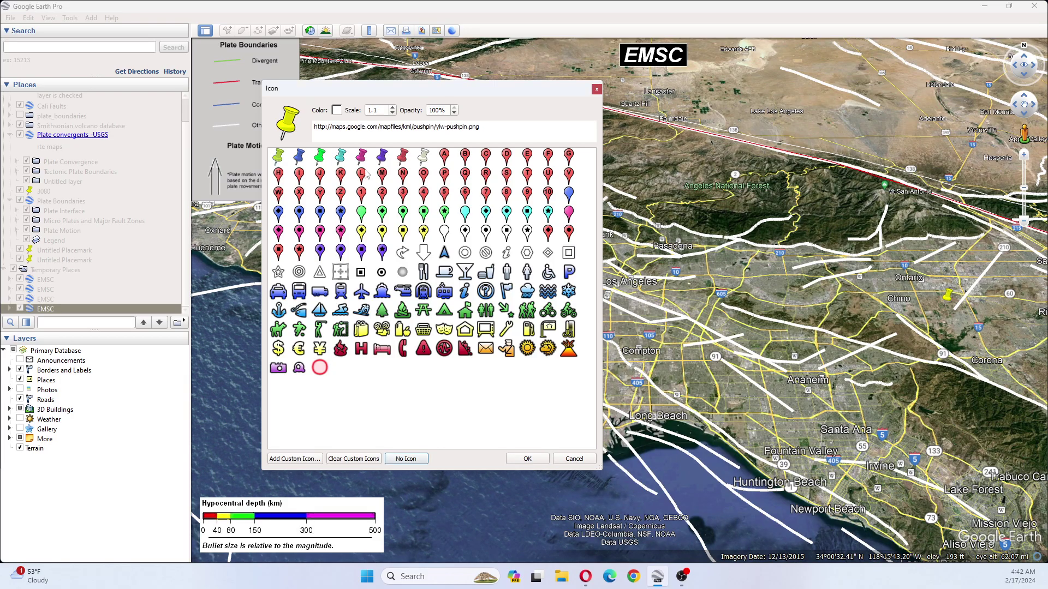
click(526, 459)
click(476, 426)
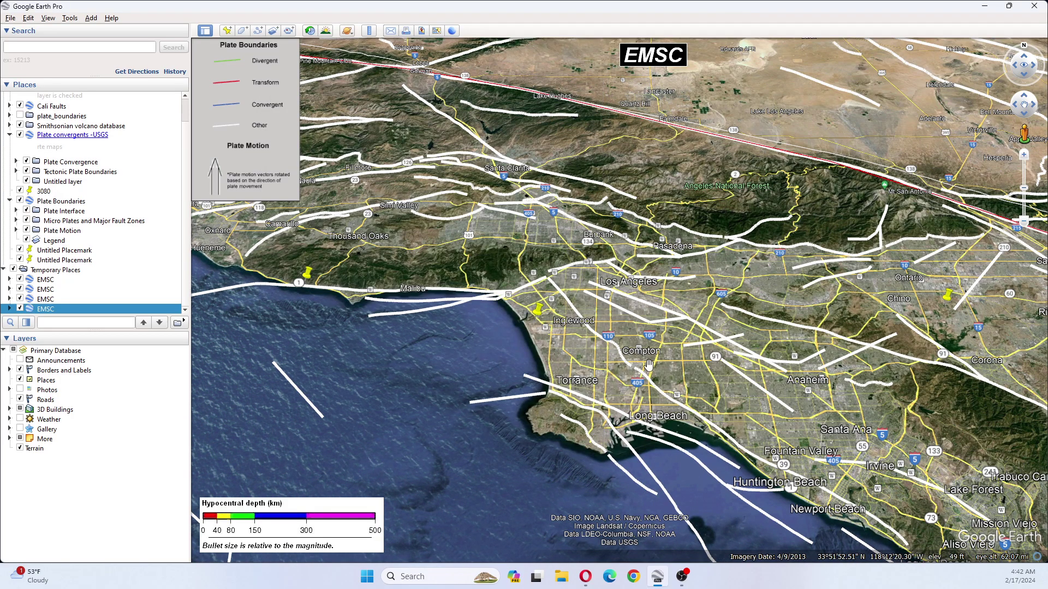
Check the details of the earthquake placemark near Chino and of the fault line right beside it.
scroll(645, 360, down, 5)
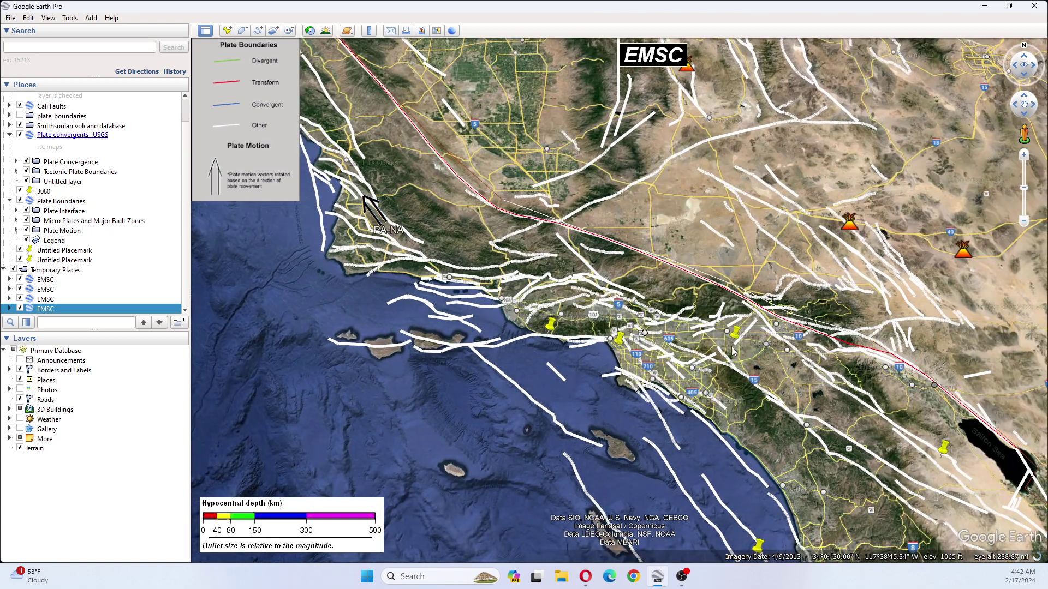
click(740, 340)
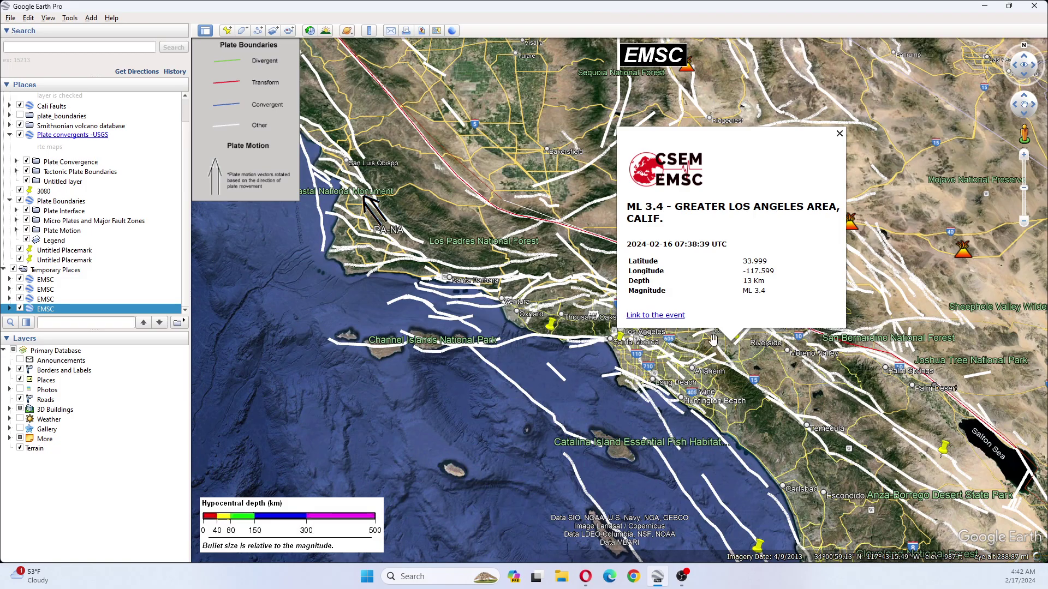
click(713, 339)
double_click(748, 346)
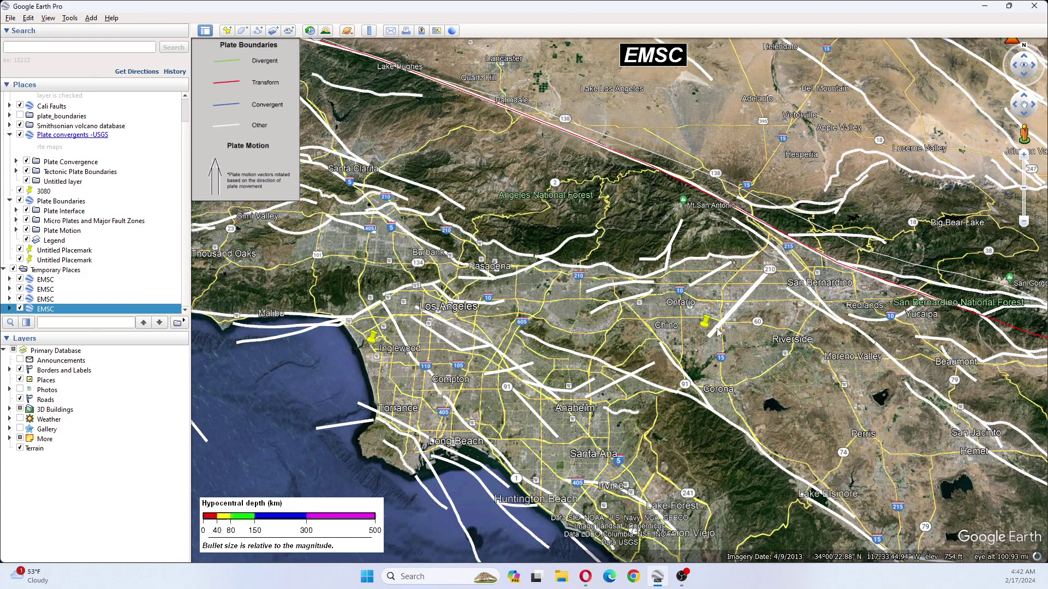
click(717, 330)
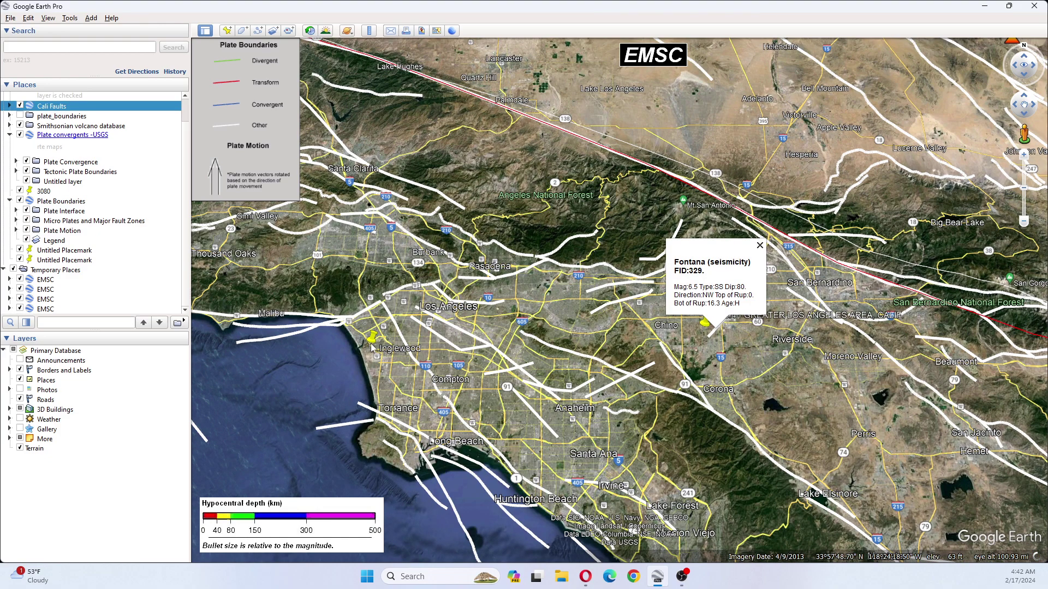
Check the placemark near Inglewood and read the details of the neighbouring fault lines around Inglewood and Santa Monica.
mouse_move(372, 341)
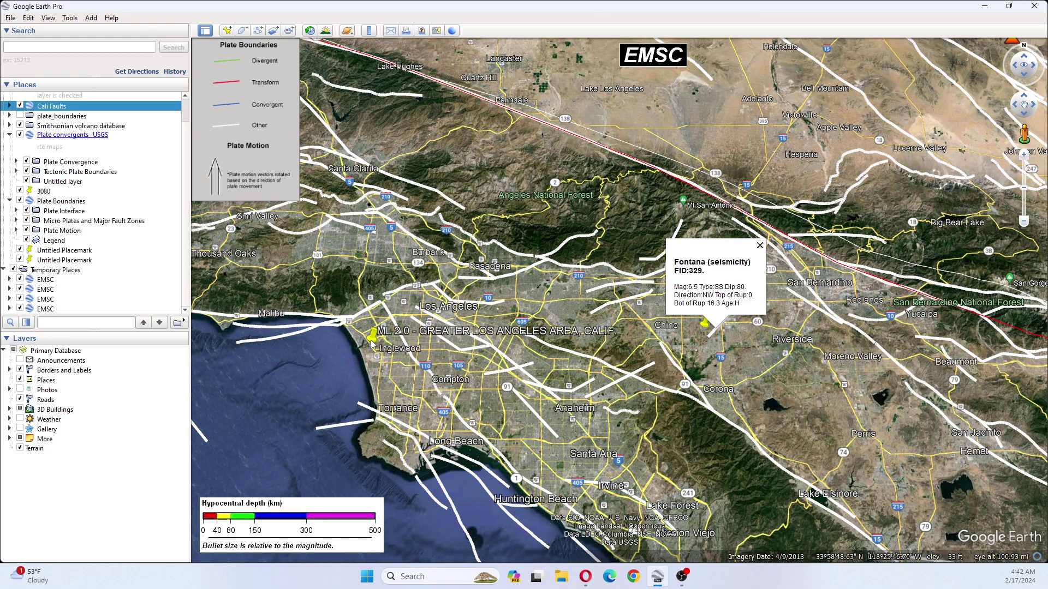
click(403, 342)
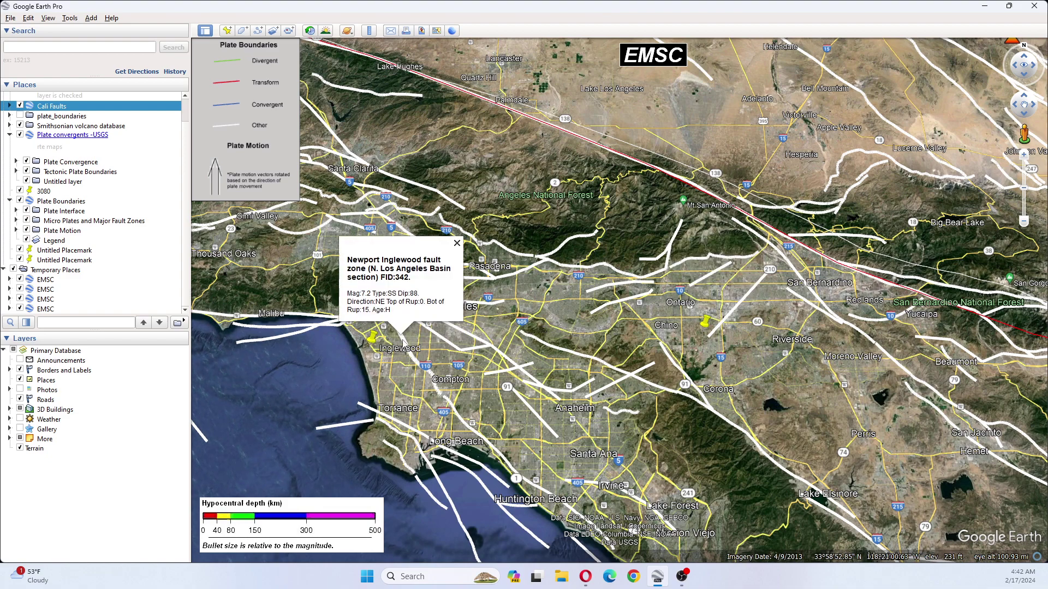
click(355, 317)
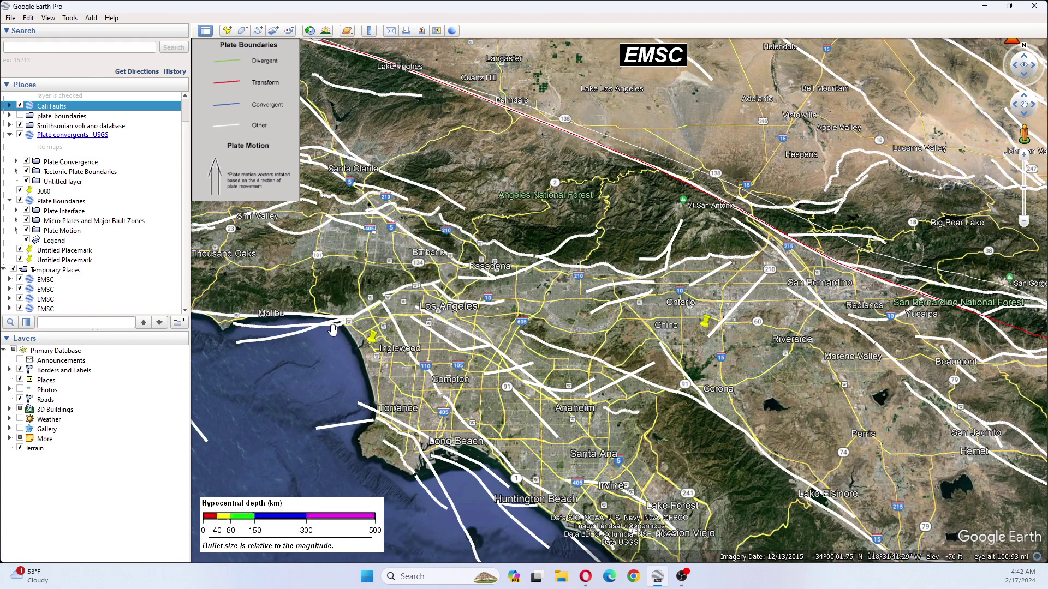
click(365, 314)
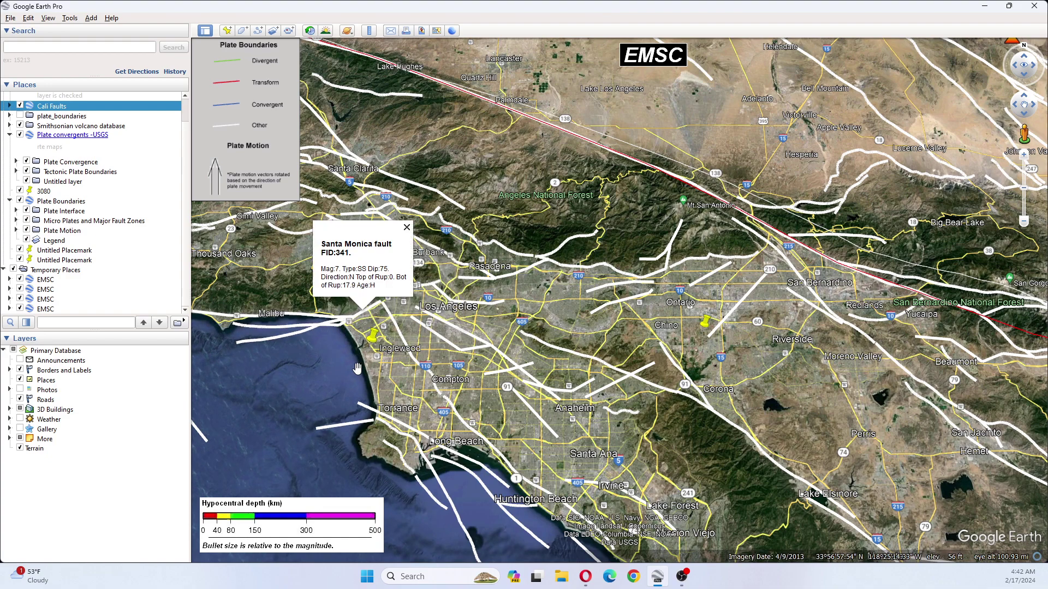
click(306, 361)
Inspect the fault beside the Malibu coast placemark and survey the placemarks along the whole western North American plate boundary.
scroll(303, 366, down, 3)
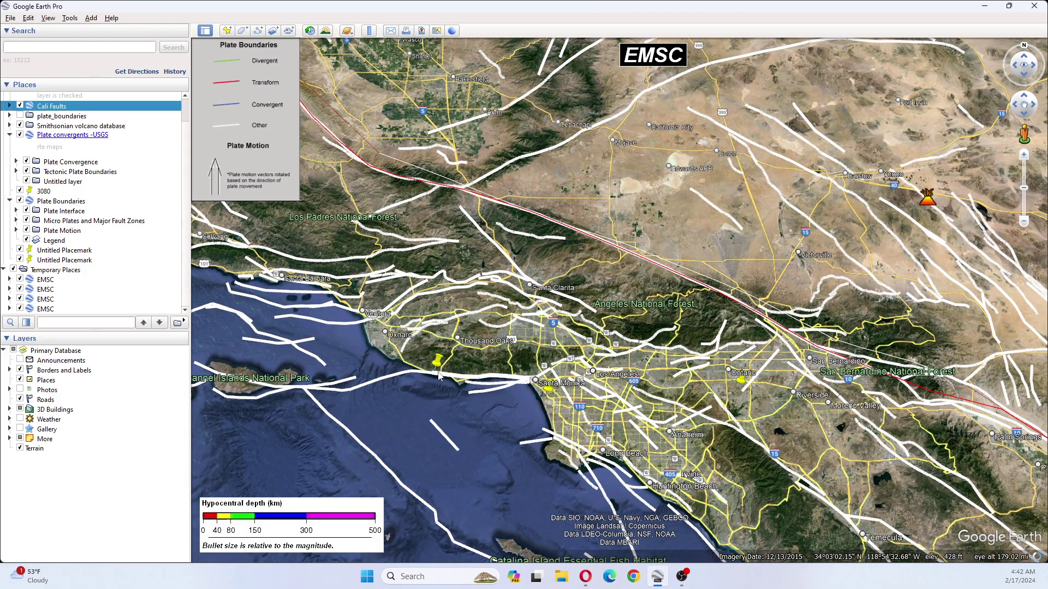
click(439, 373)
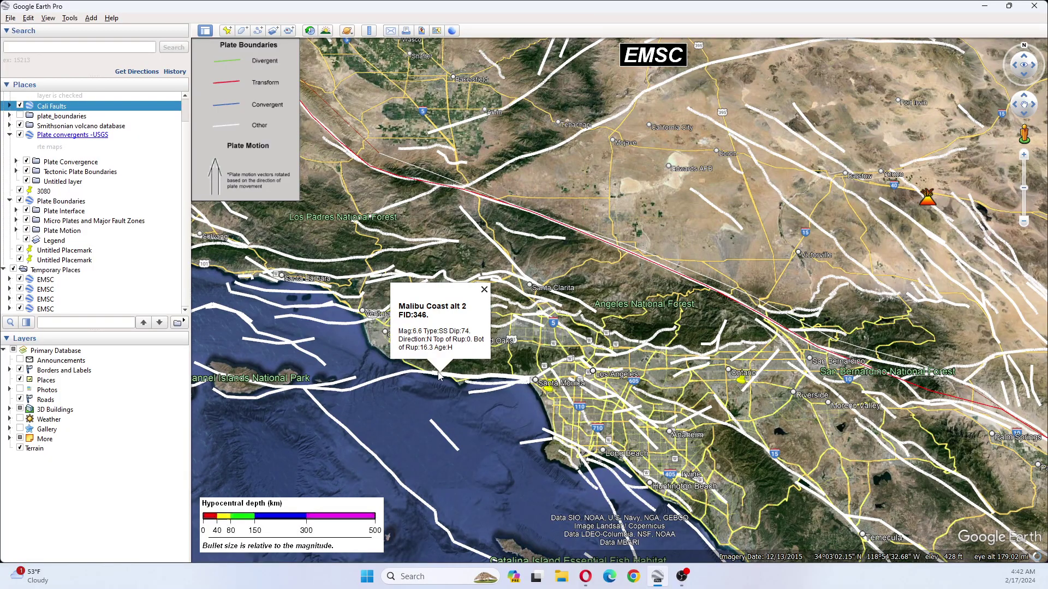
scroll(439, 376, up, 6)
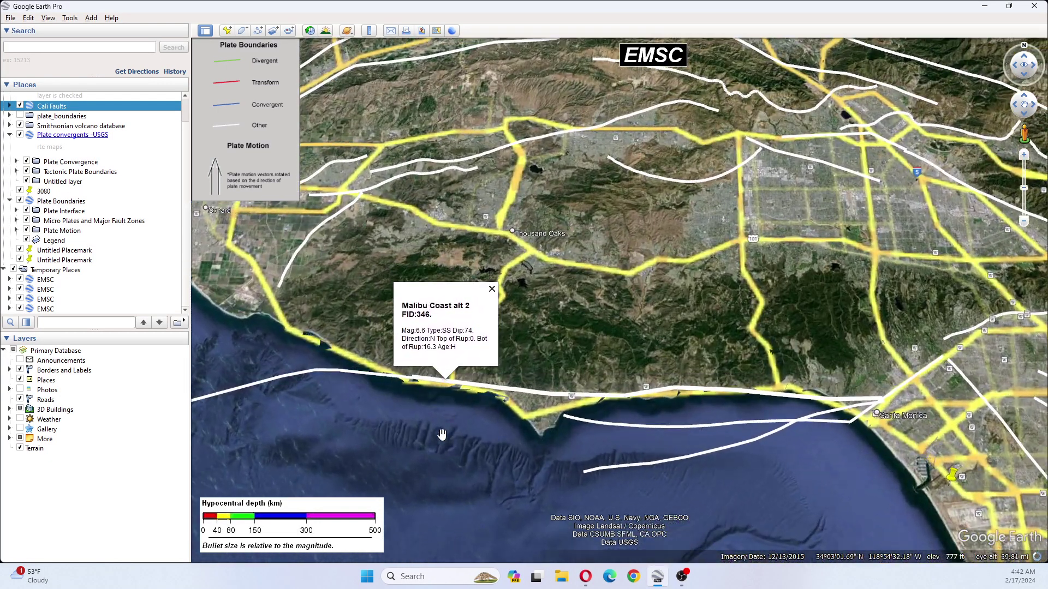
click(442, 434)
scroll(520, 349, down, 4)
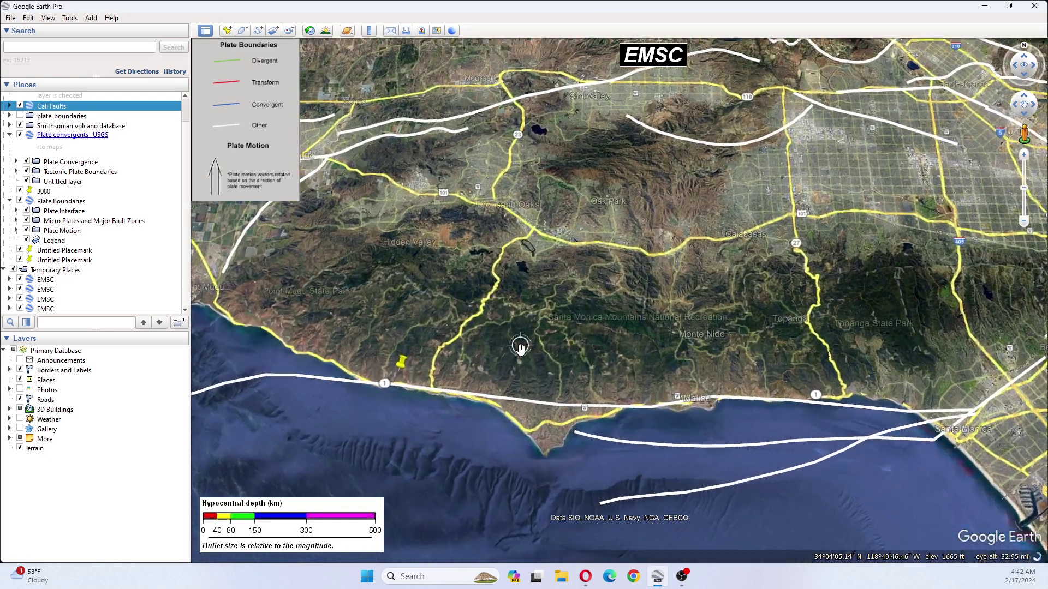
scroll(520, 349, down, 8)
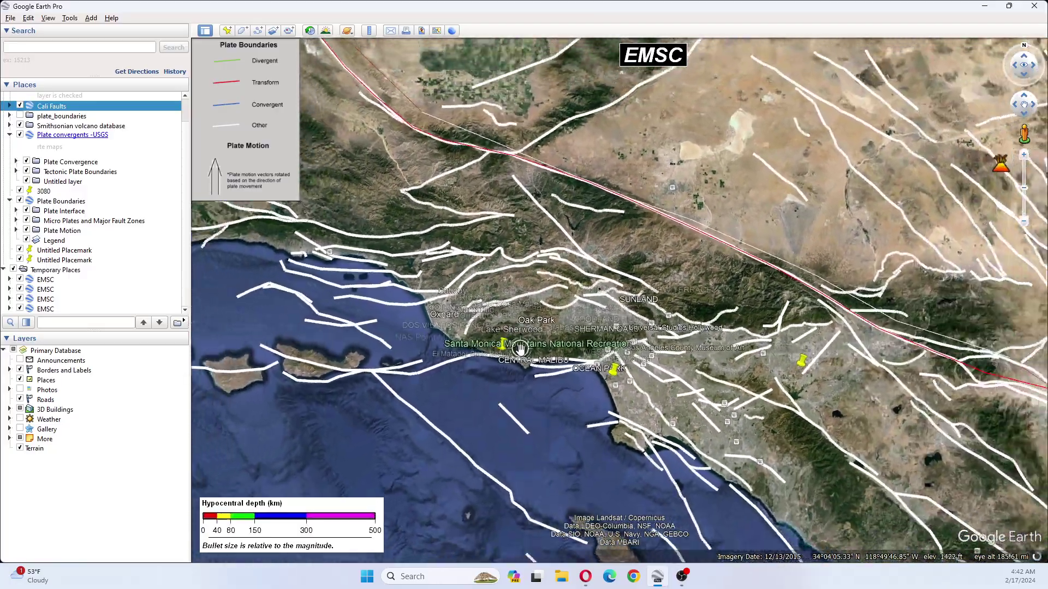
scroll(520, 349, down, 5)
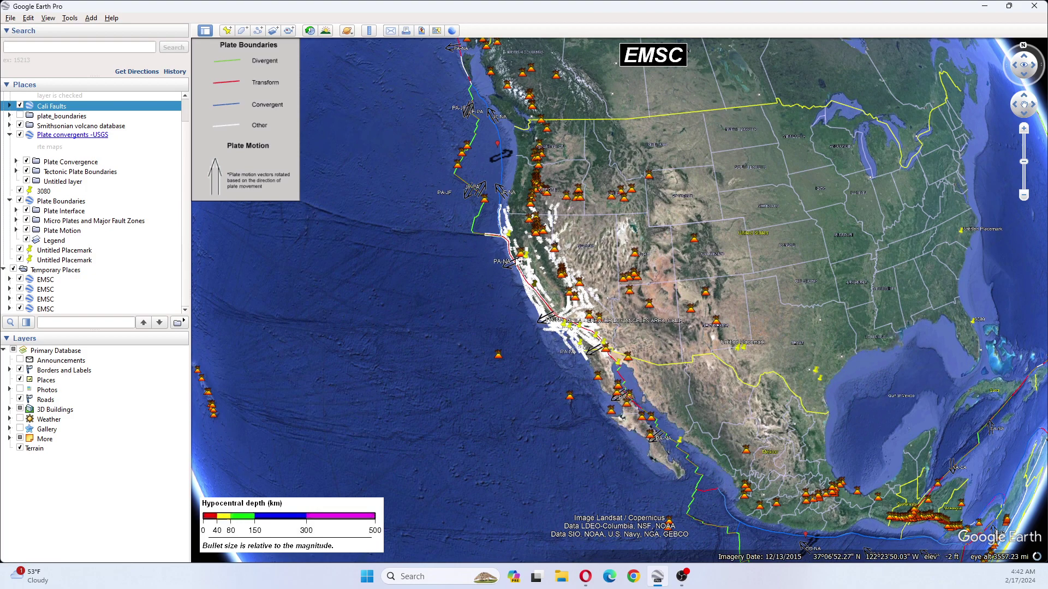
mouse_move(596, 350)
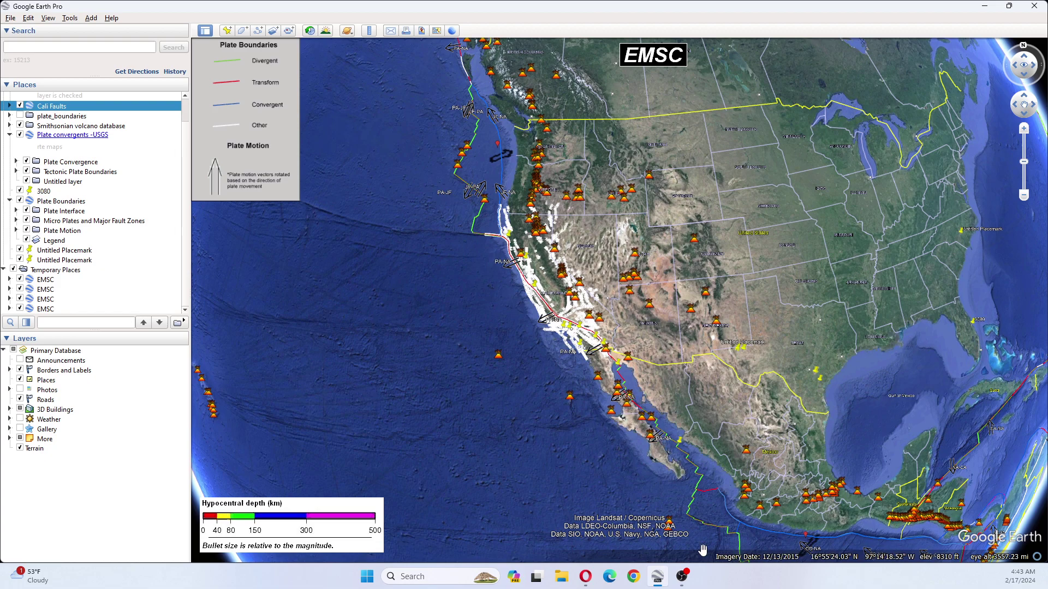
Return to the Opera browser and close the three extra Earthquake information tabs, keeping only the Gulf of California one.
click(585, 578)
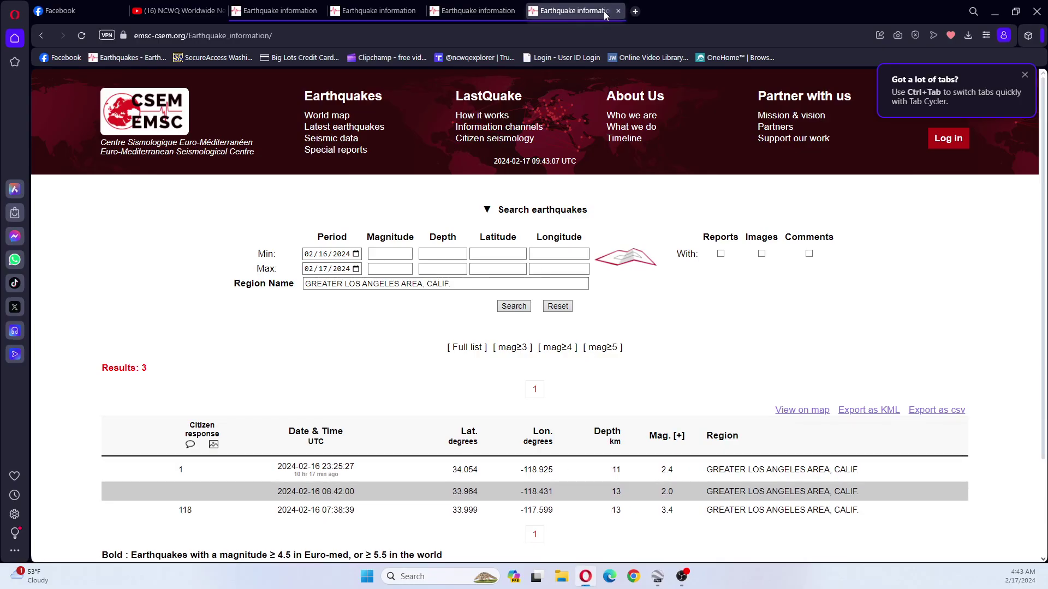
click(621, 11)
click(519, 10)
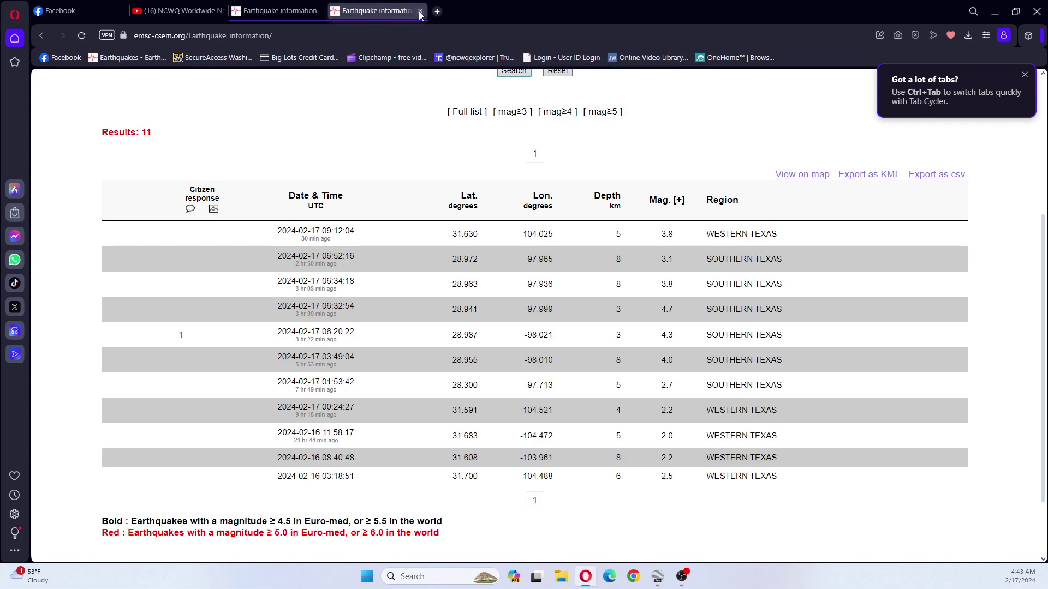
click(421, 11)
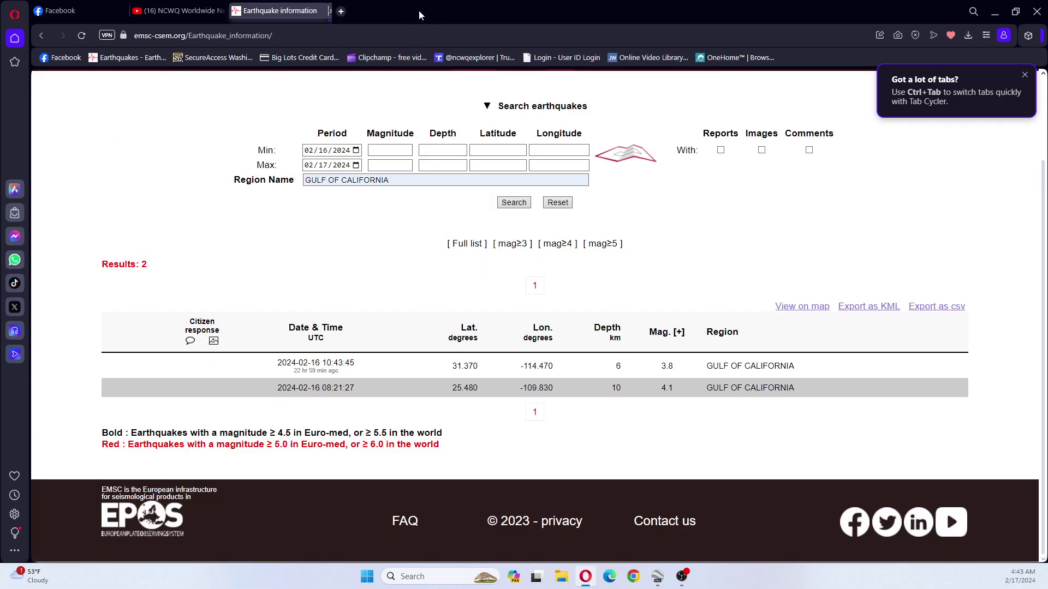
Set the earthquake search period from 02/16/2024 to 02/17/2024.
click(356, 151)
scroll(352, 139, up, 2)
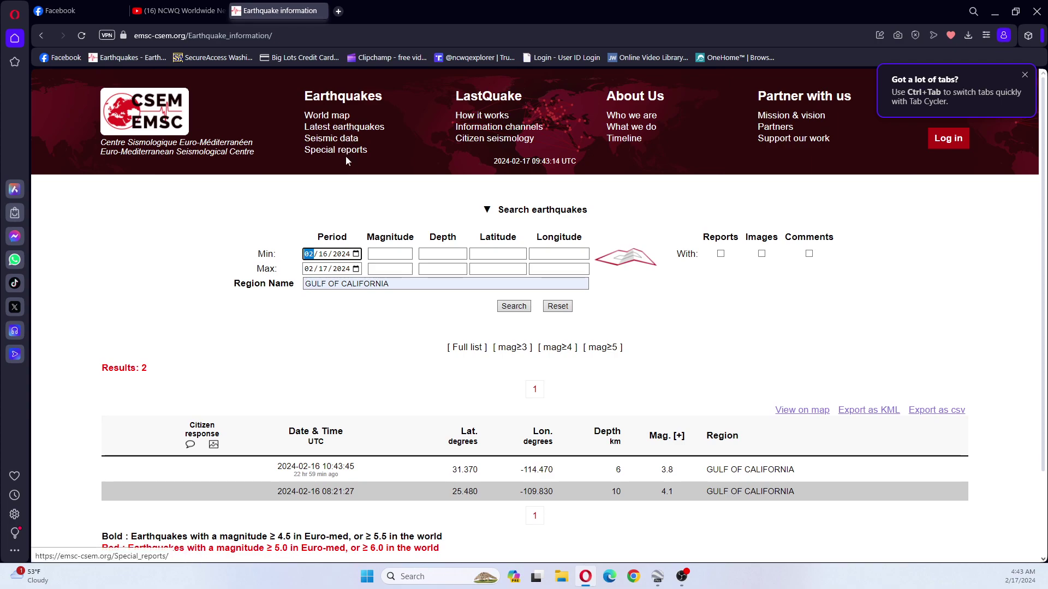
click(525, 215)
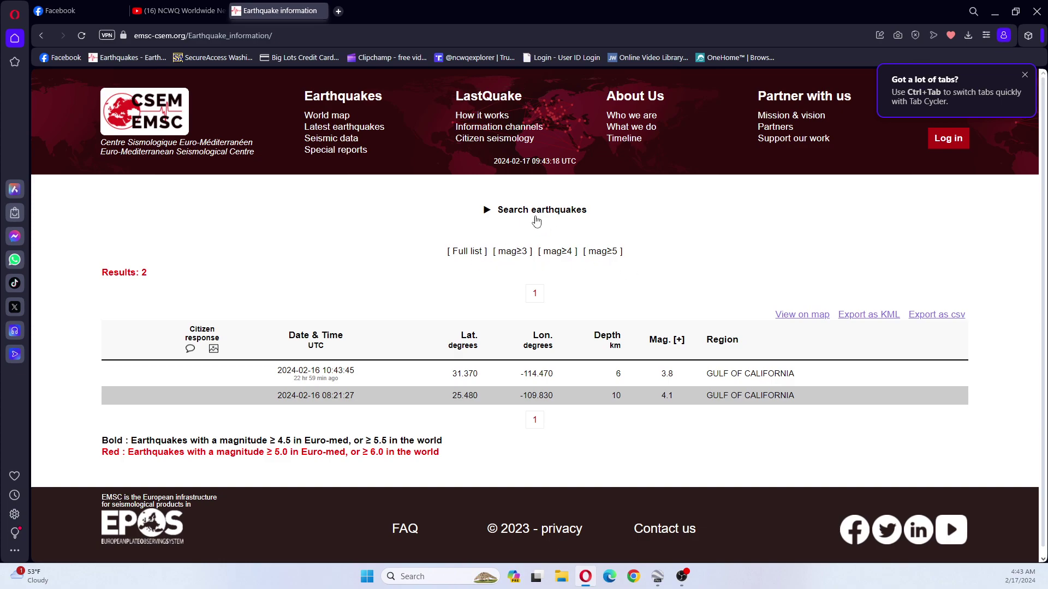
click(543, 209)
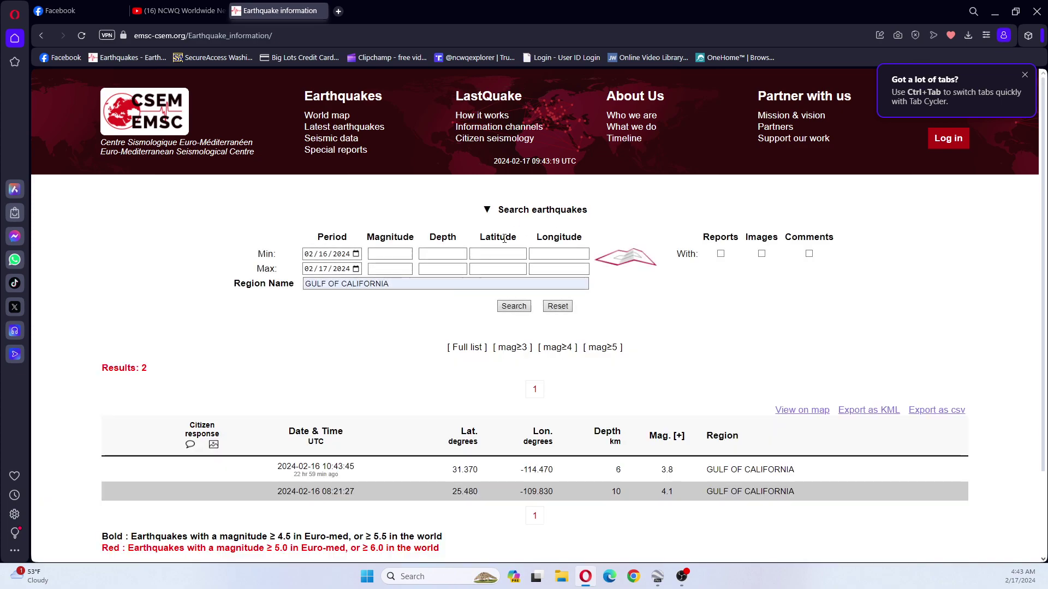
click(355, 255)
click(400, 345)
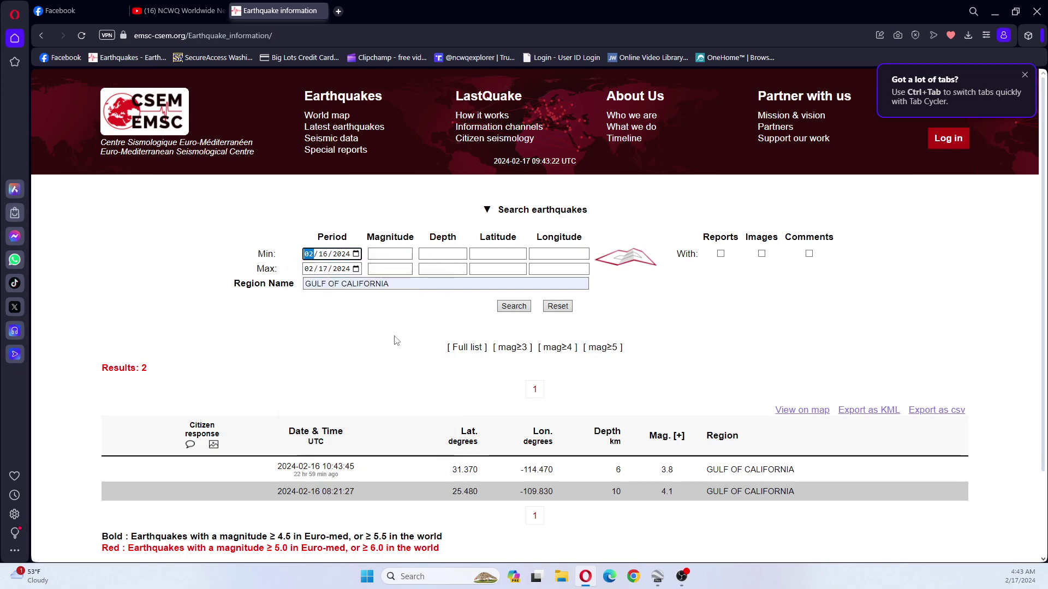
click(356, 269)
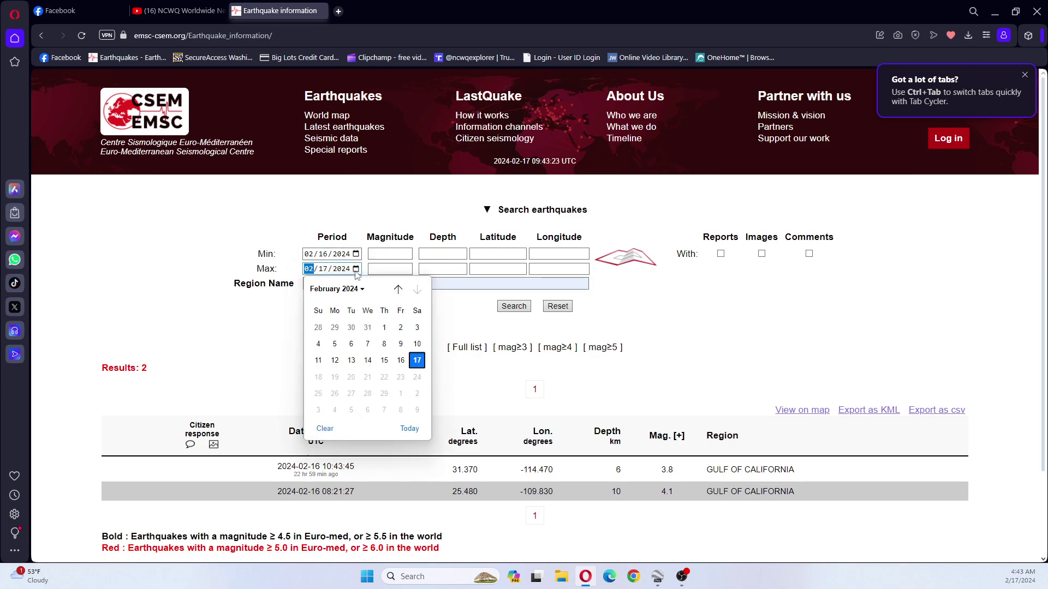
click(417, 361)
Replace the region with CRATERS OF THE MOON AREA, IDAHO, NORTHERN IDAHO and SOUTHERN IDAHO, and run the earthquake search.
drag(389, 283, 290, 289)
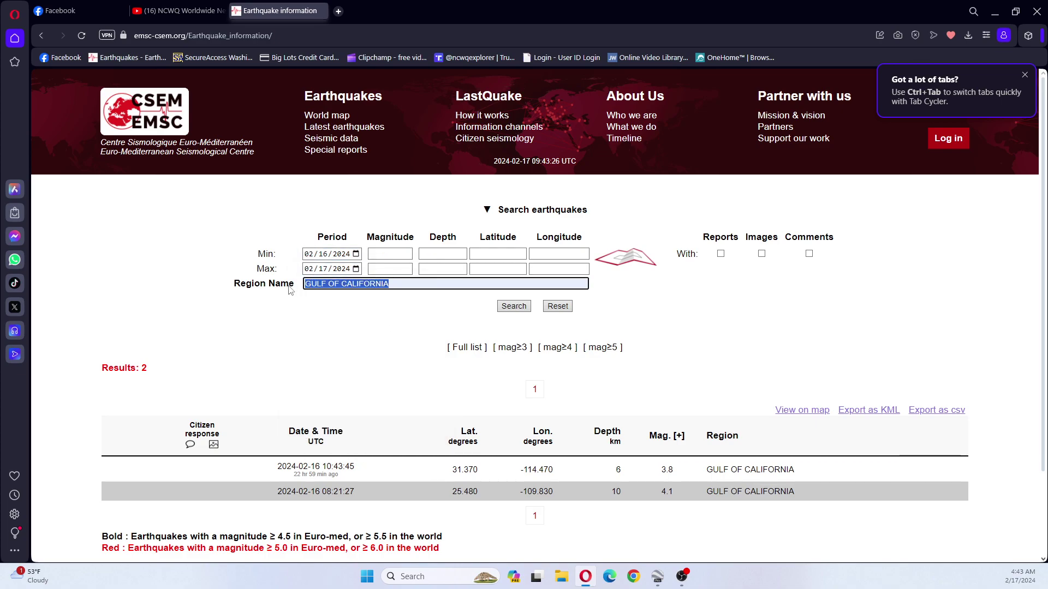
key(BackSpace)
text(IDAHO)
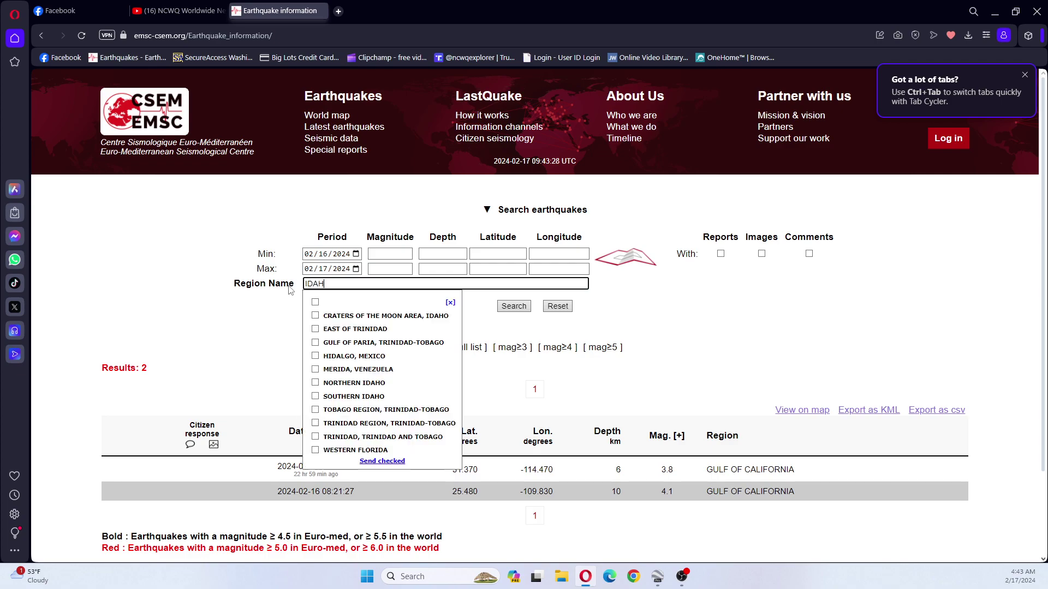
click(315, 316)
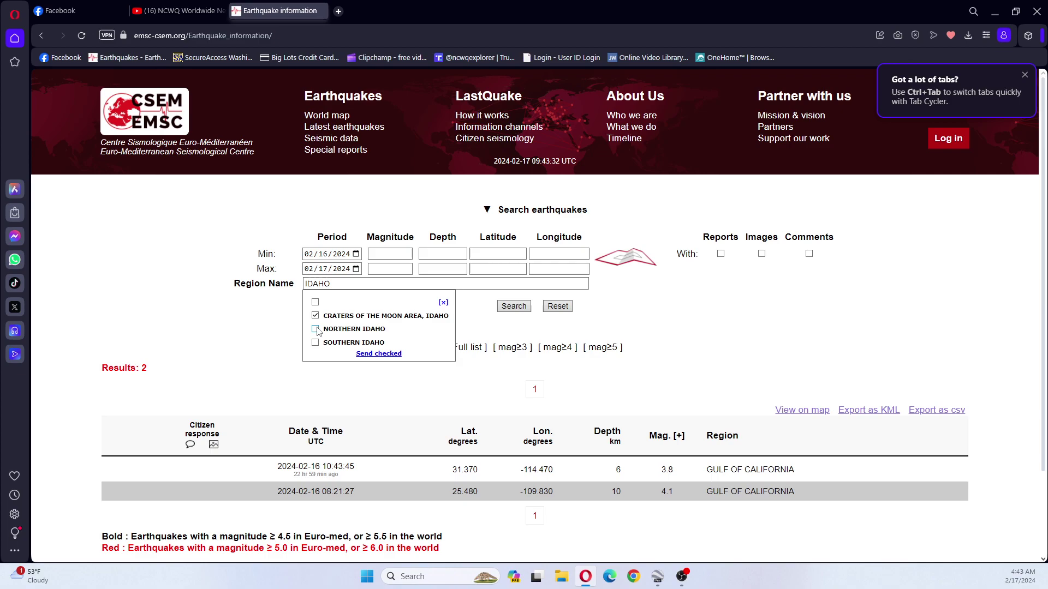
click(389, 356)
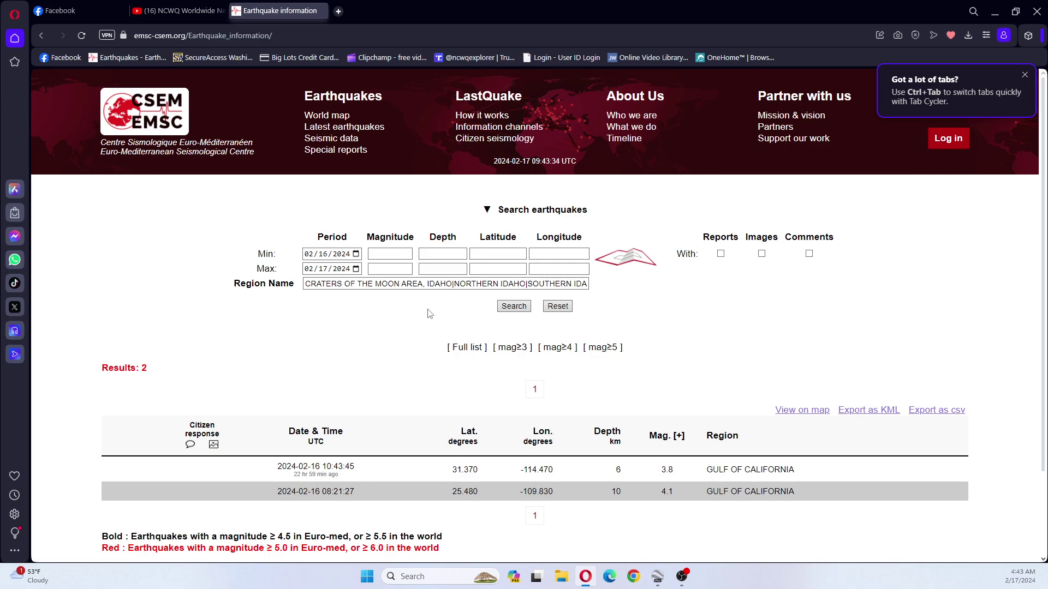
click(514, 307)
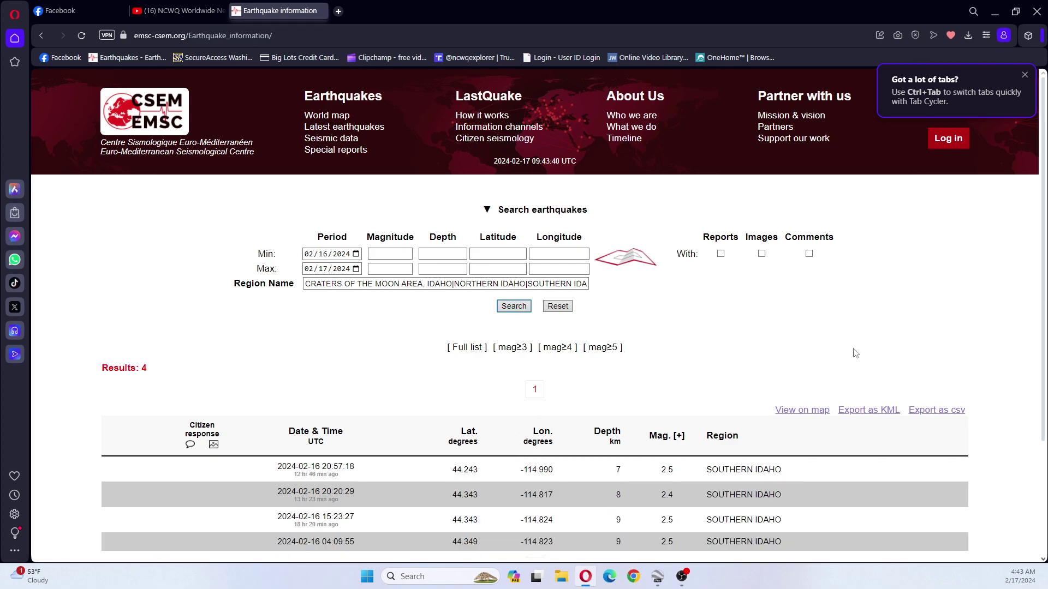
Export the four Southern Idaho results as KML and bring the loaded file up in Google Earth.
scroll(855, 354, down, 3)
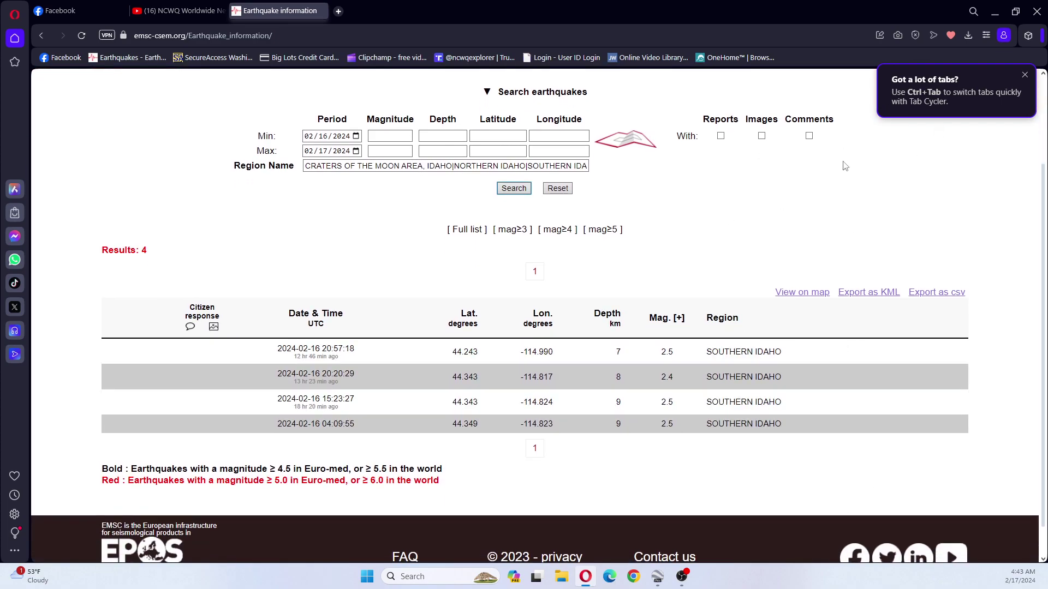
click(870, 293)
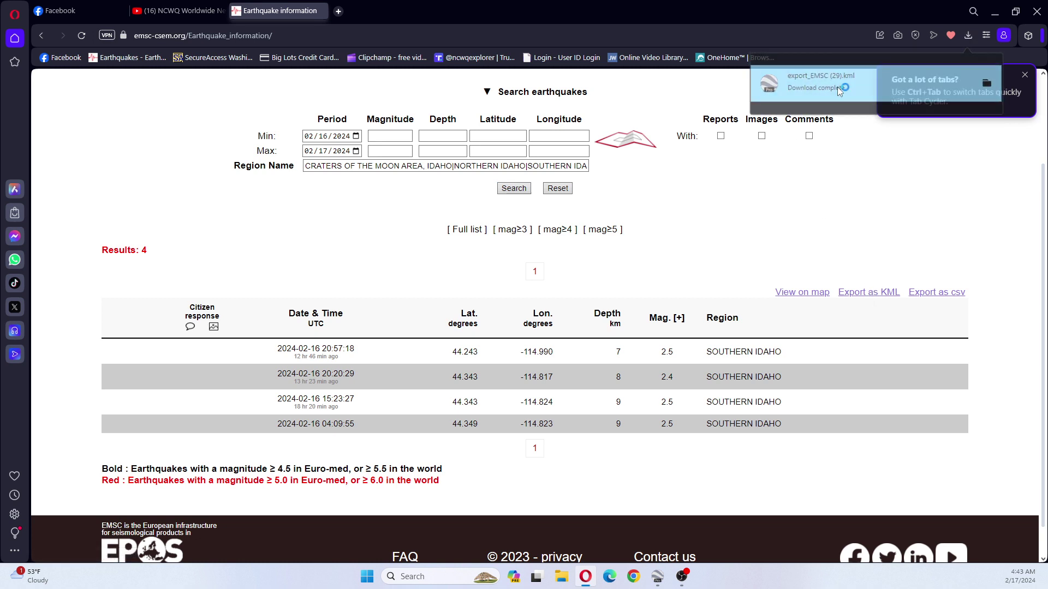
click(657, 578)
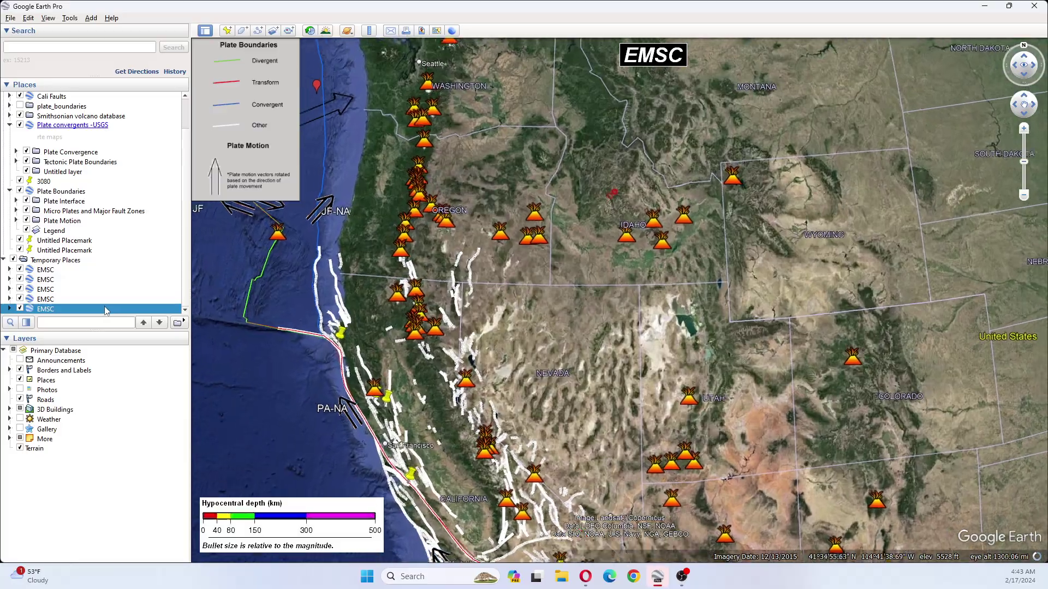
Give all placemarks in the newest EMSC folder under Temporary Places a shared style with the yellow pushpin icon.
right_click(106, 310)
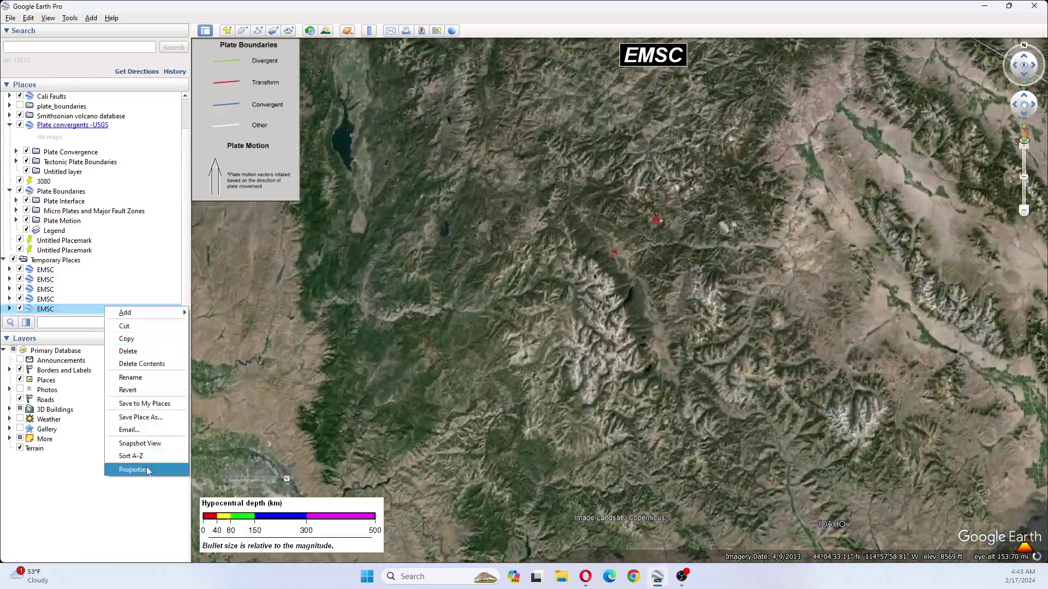
click(133, 469)
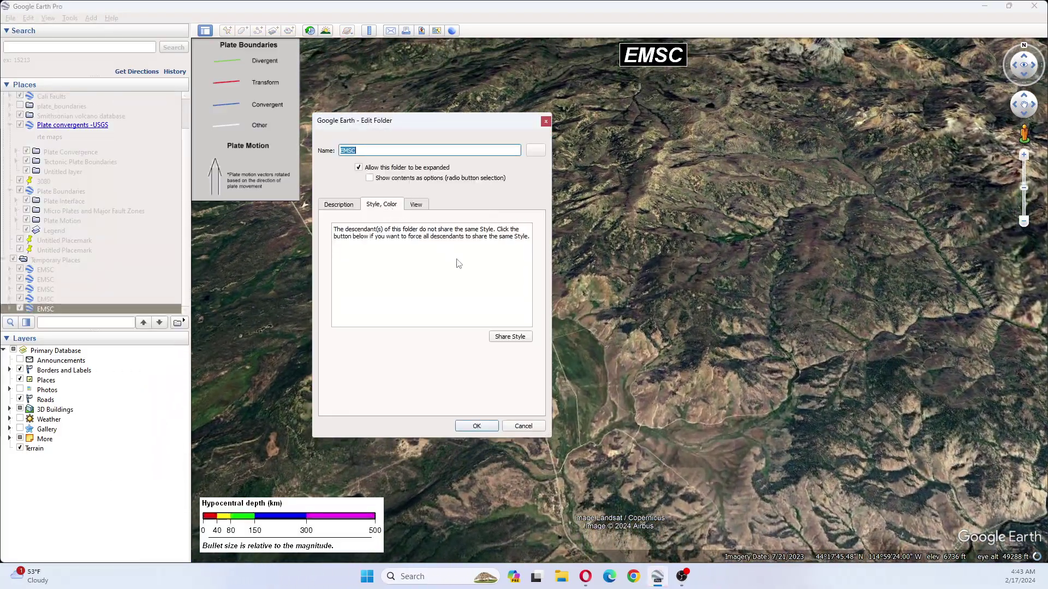
click(512, 339)
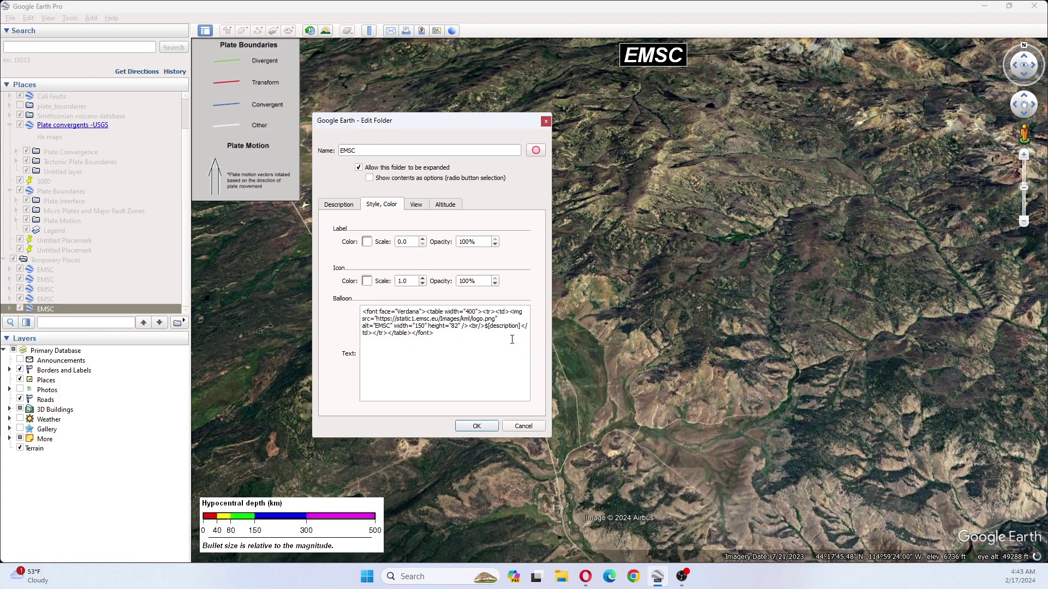
click(536, 151)
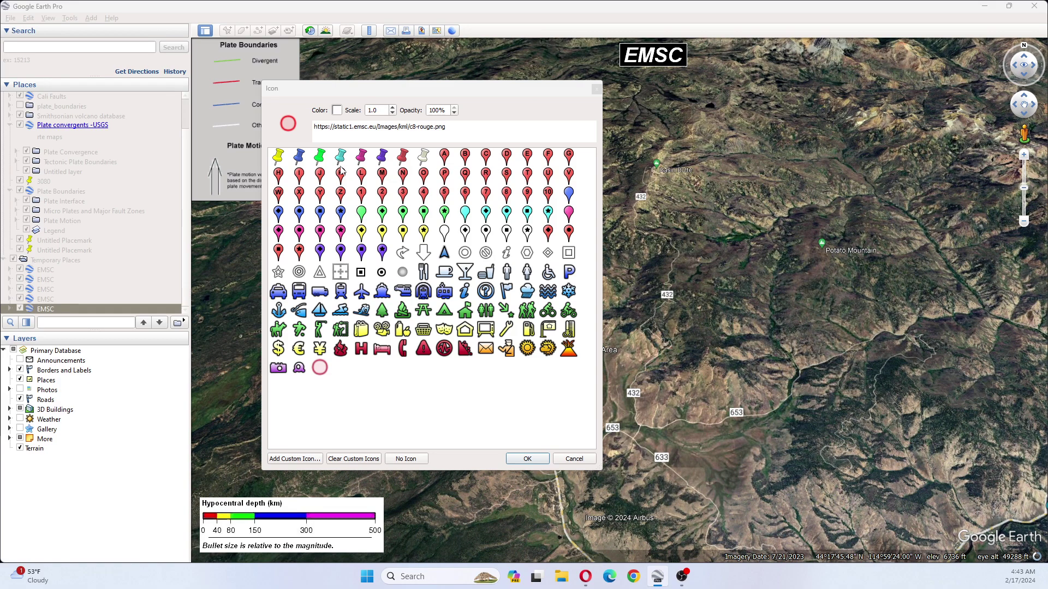
click(529, 457)
click(474, 426)
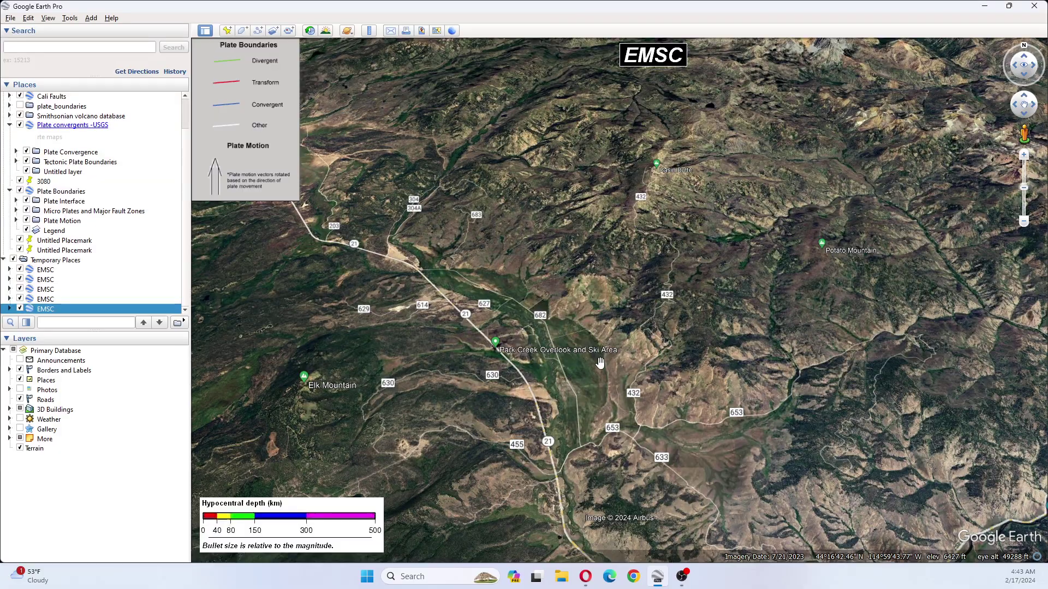
Examine the Southern Idaho earthquake pushpin northwest of Stanley and the terrain around it.
scroll(600, 361, down, 5)
scroll(600, 361, down, 3)
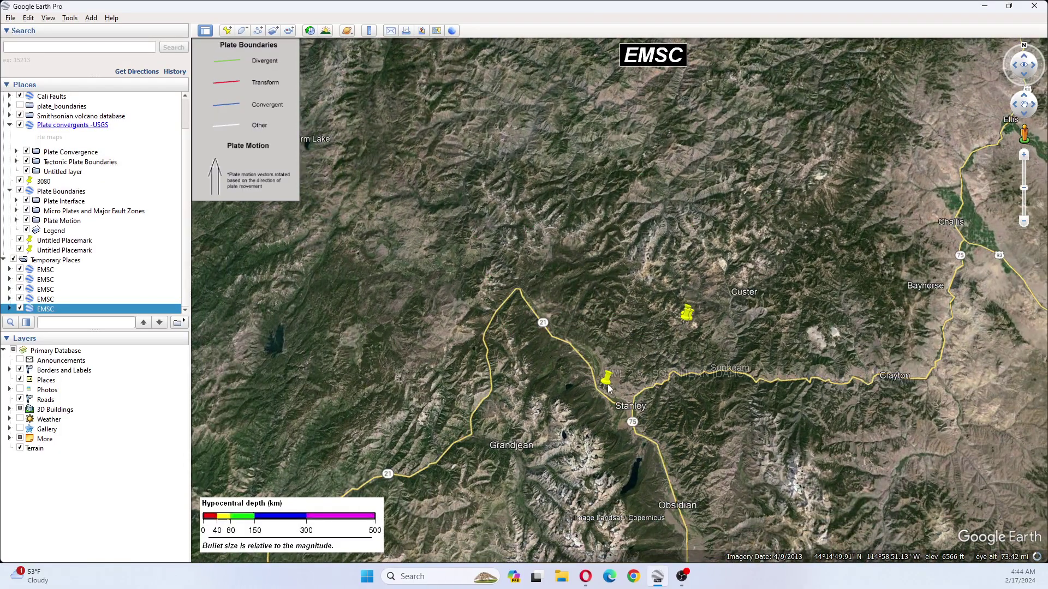
scroll(606, 383, up, 5)
scroll(607, 385, up, 5)
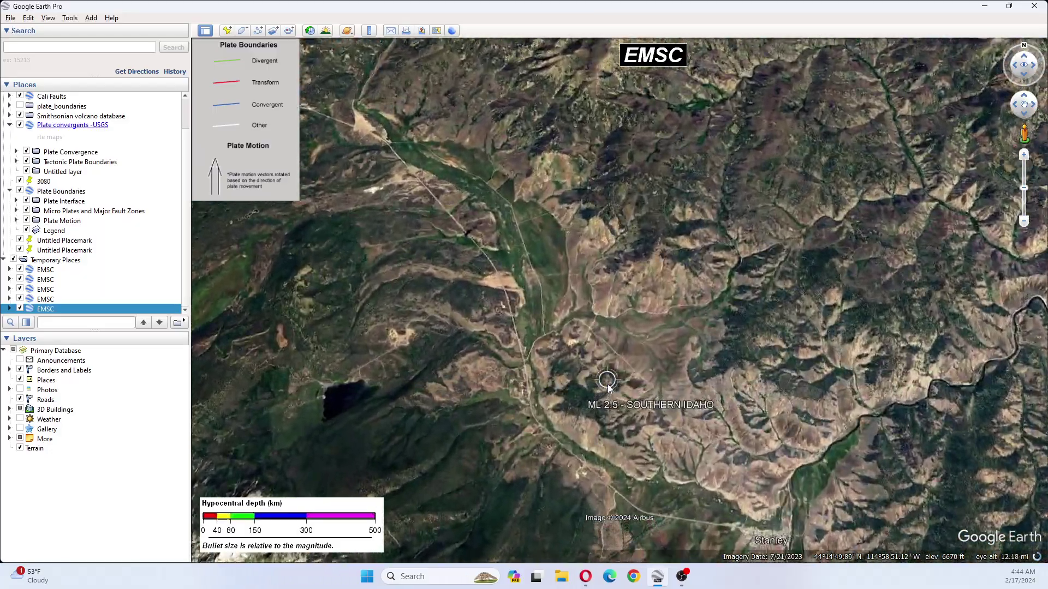
scroll(607, 384, up, 2)
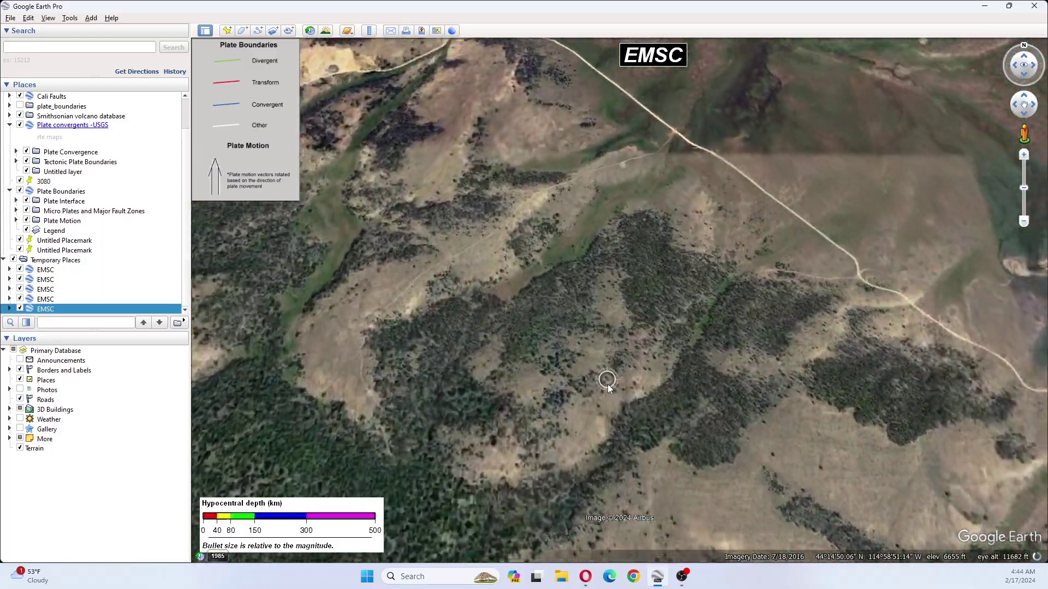
scroll(607, 384, down, 5)
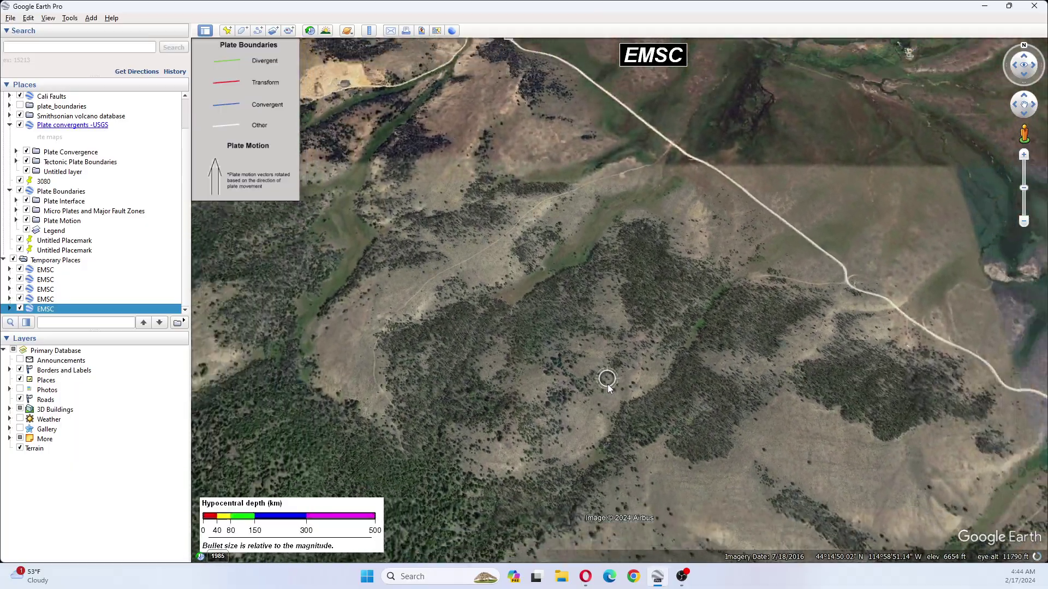
scroll(607, 385, down, 5)
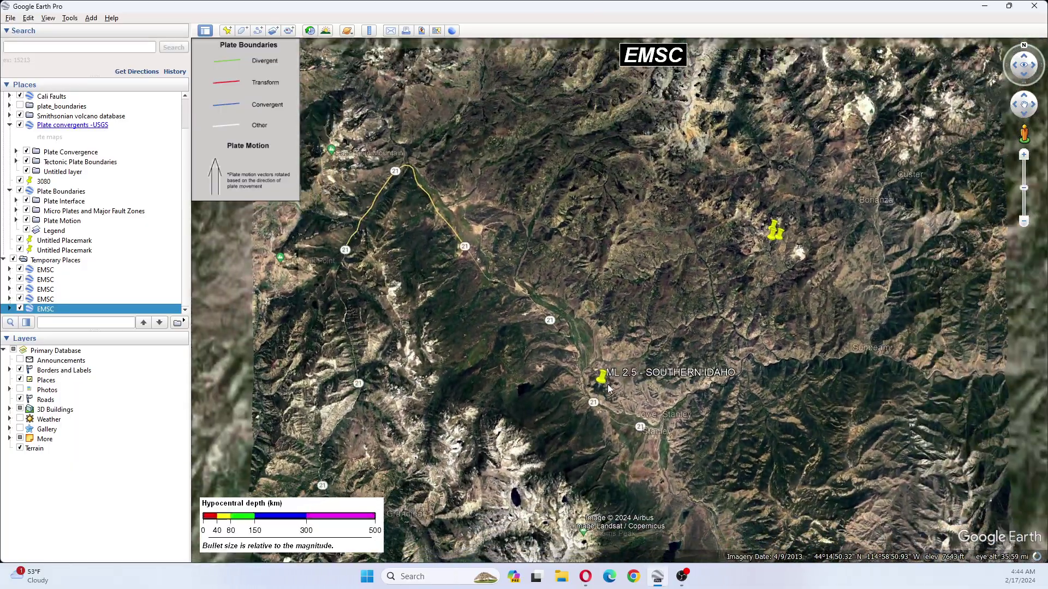
Inspect the cluster of earthquake pushpins west of Bonanza and Custer, including the pale ground patch beside it.
drag(771, 235, 656, 338)
scroll(656, 338, up, 3)
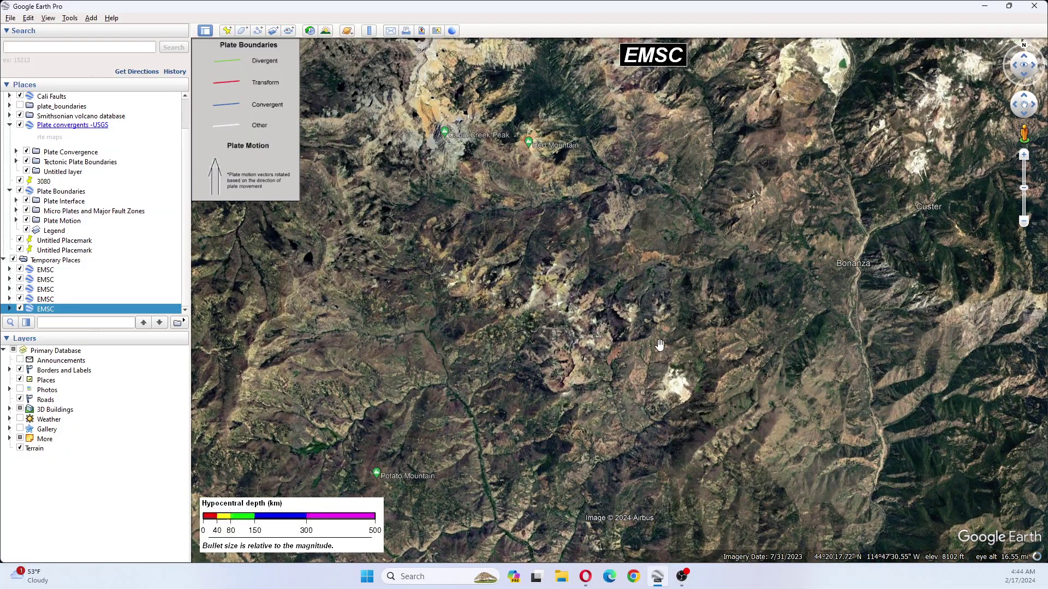
scroll(660, 341, up, 5)
scroll(661, 342, up, 3)
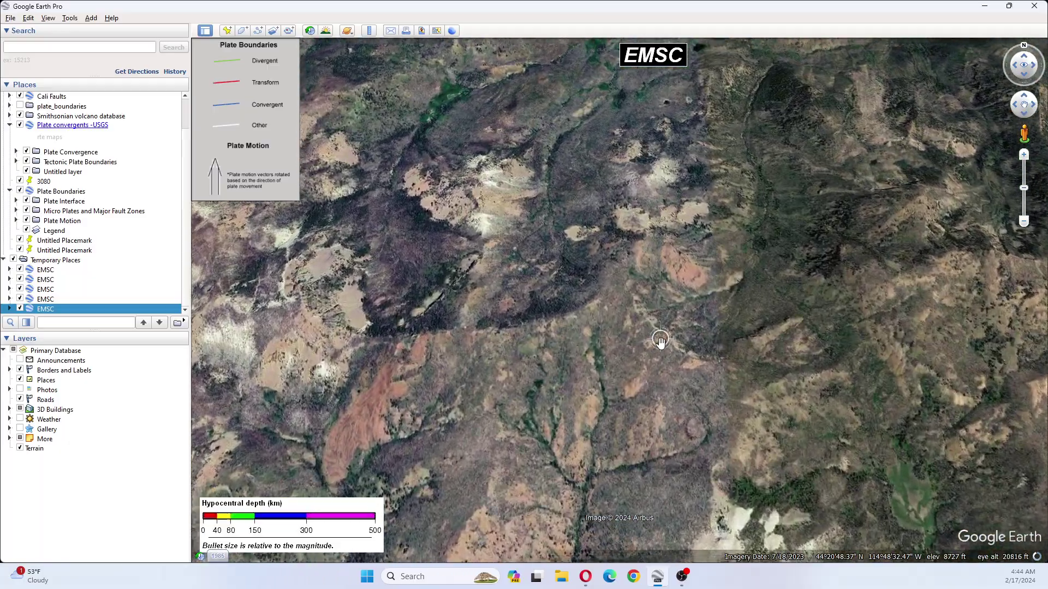
scroll(660, 343, down, 4)
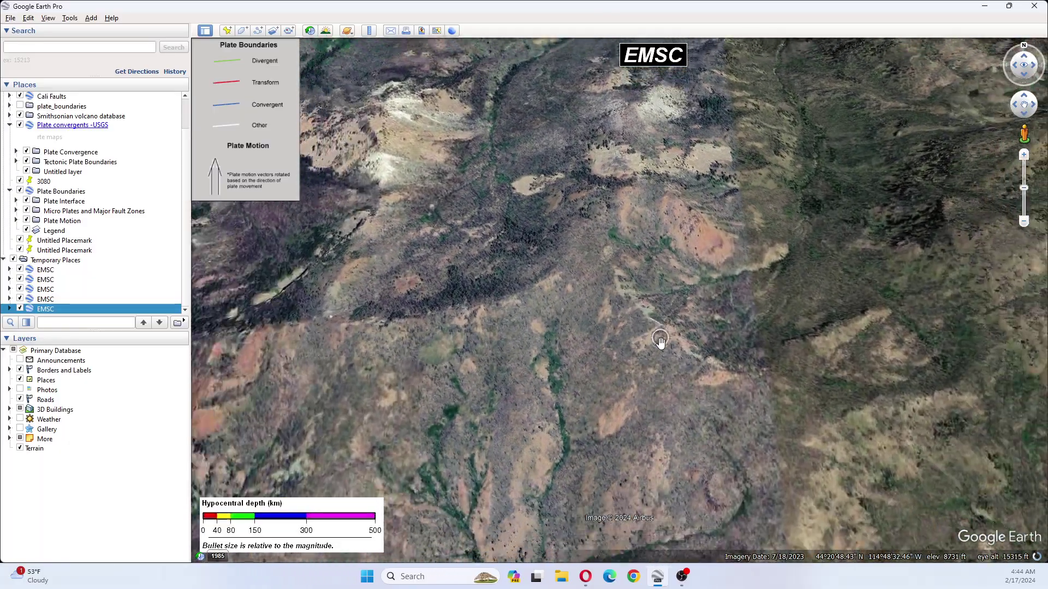
scroll(660, 343, down, 3)
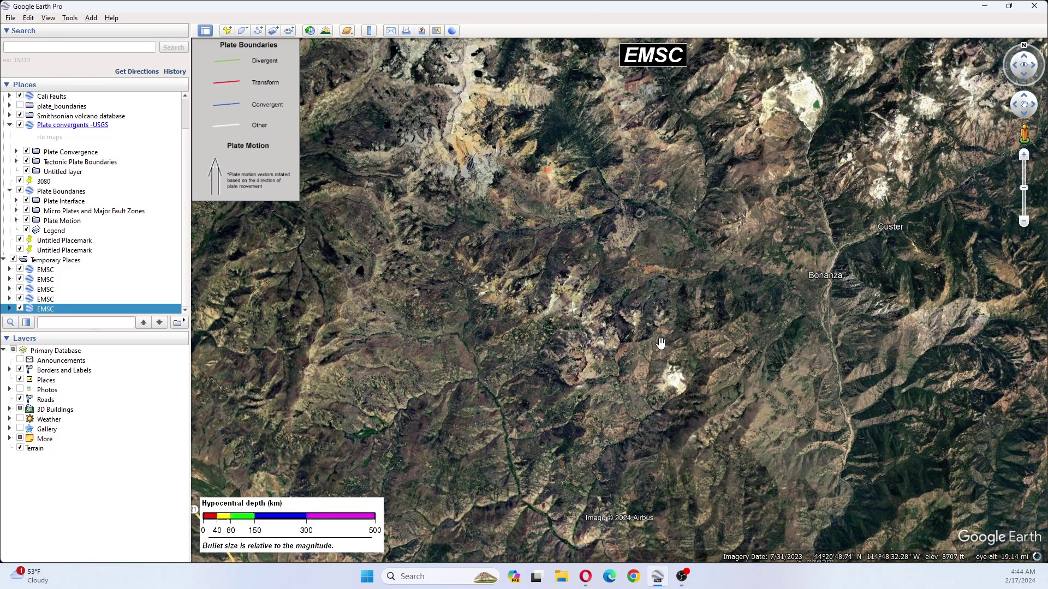
scroll(709, 377, down, 1)
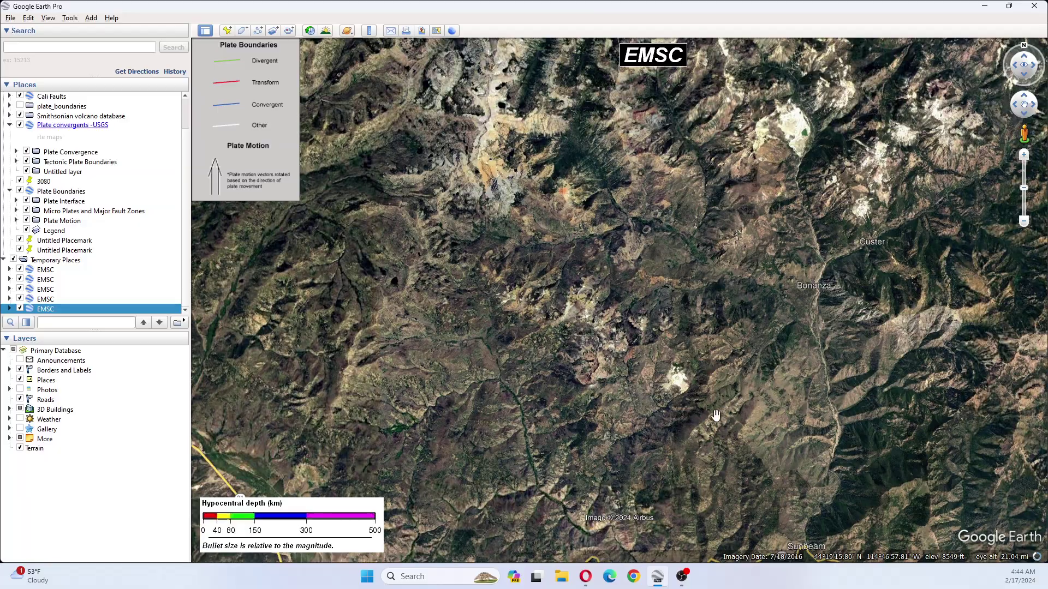
scroll(715, 415, down, 2)
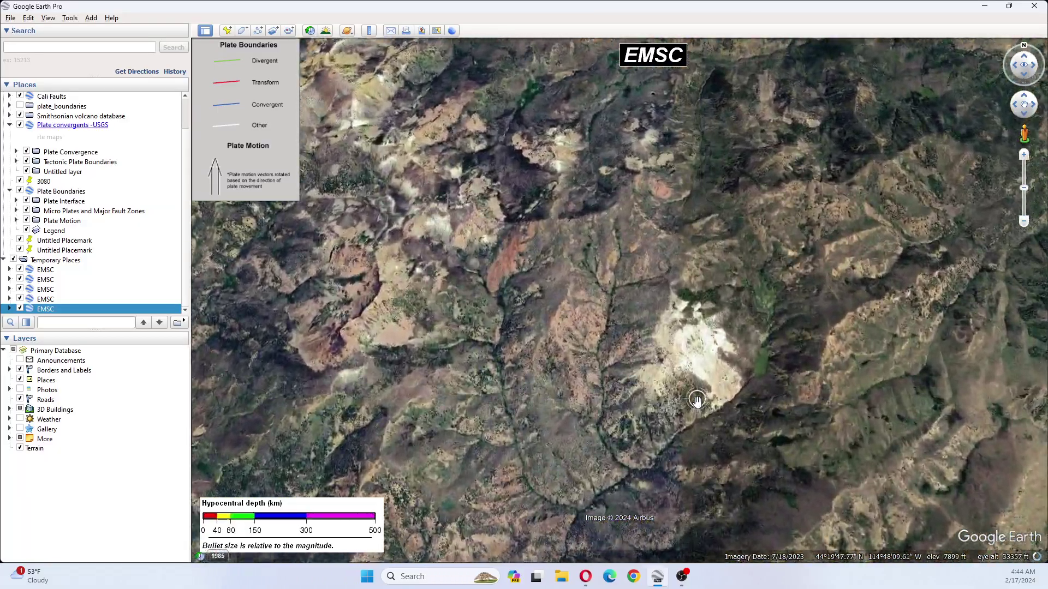
scroll(697, 399, up, 1)
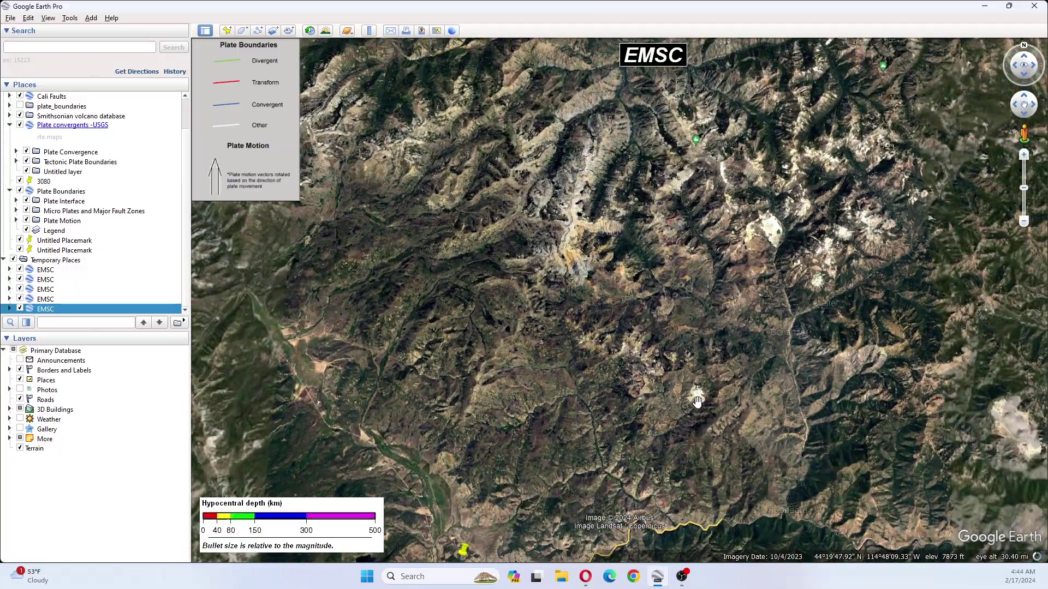
Survey the Idaho pushpins against the volcanoes, faults and plate boundaries of the western United States.
scroll(697, 401, down, 5)
scroll(697, 401, down, 5)
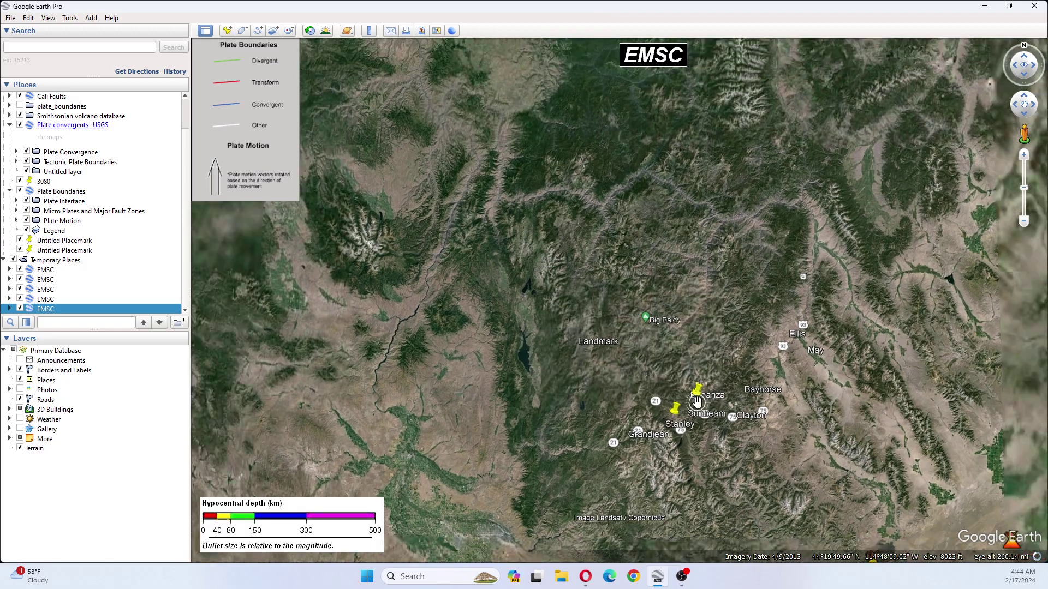
scroll(697, 401, down, 2)
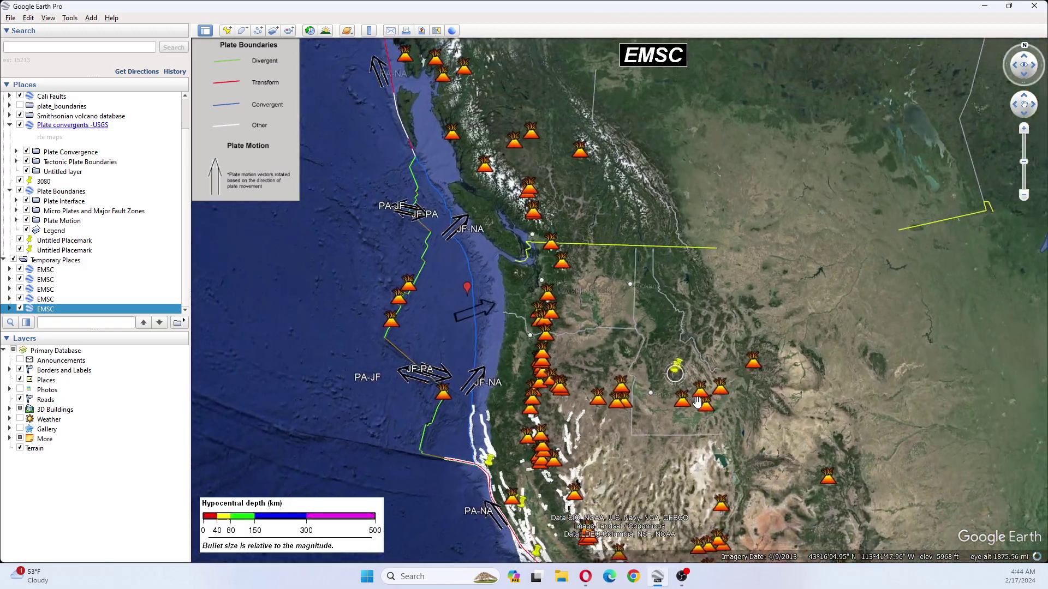
drag(697, 401, 675, 281)
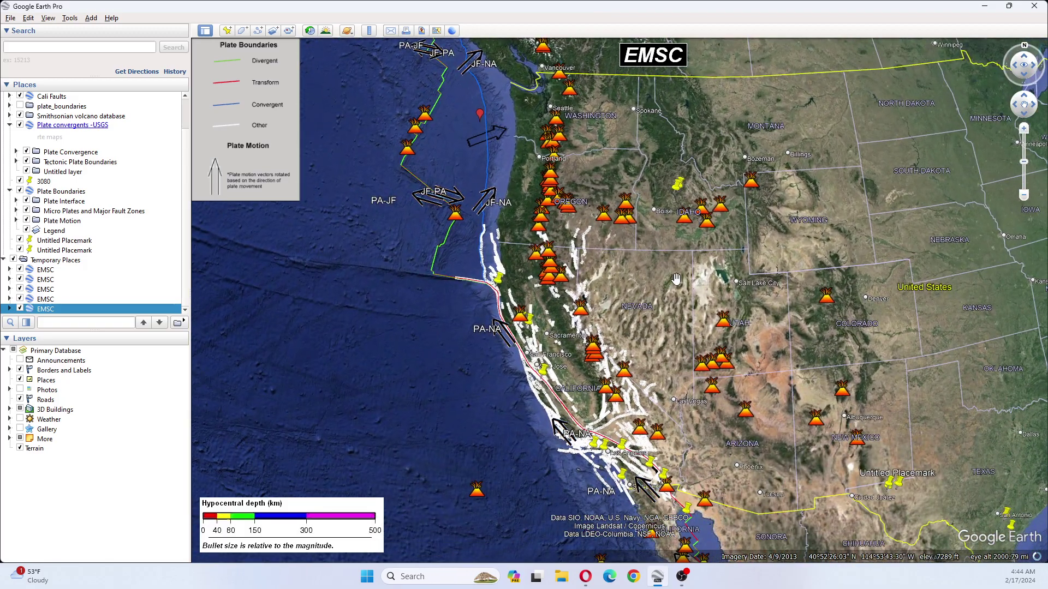
Switch to the Opera browser, replace the region with LAS VEGAS URBAN AREA, NEVADA and NEVADA, and run the earthquake search.
click(585, 576)
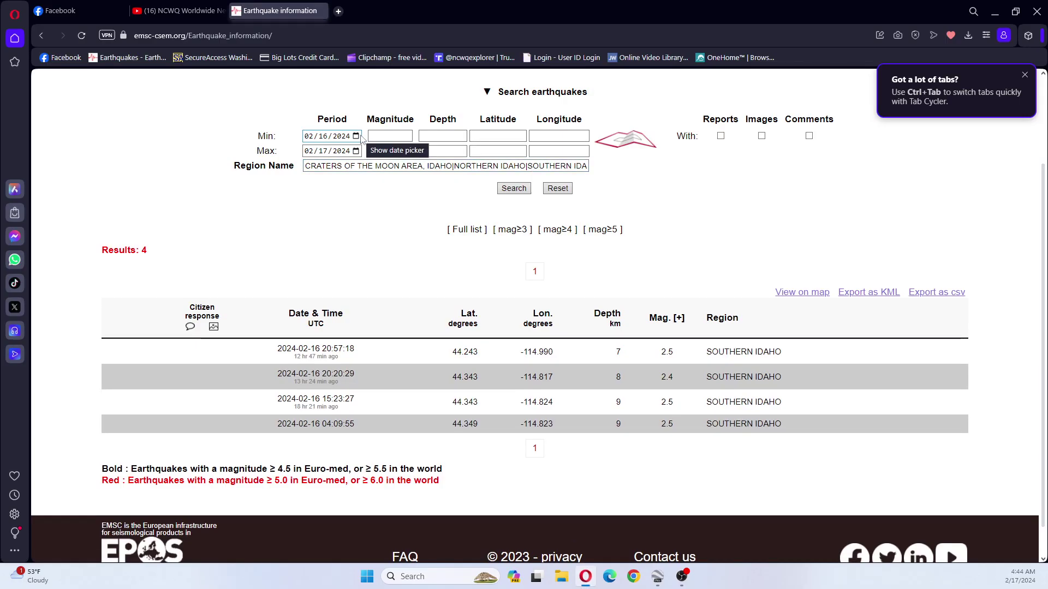
drag(307, 168, 671, 188)
key(BackSpace)
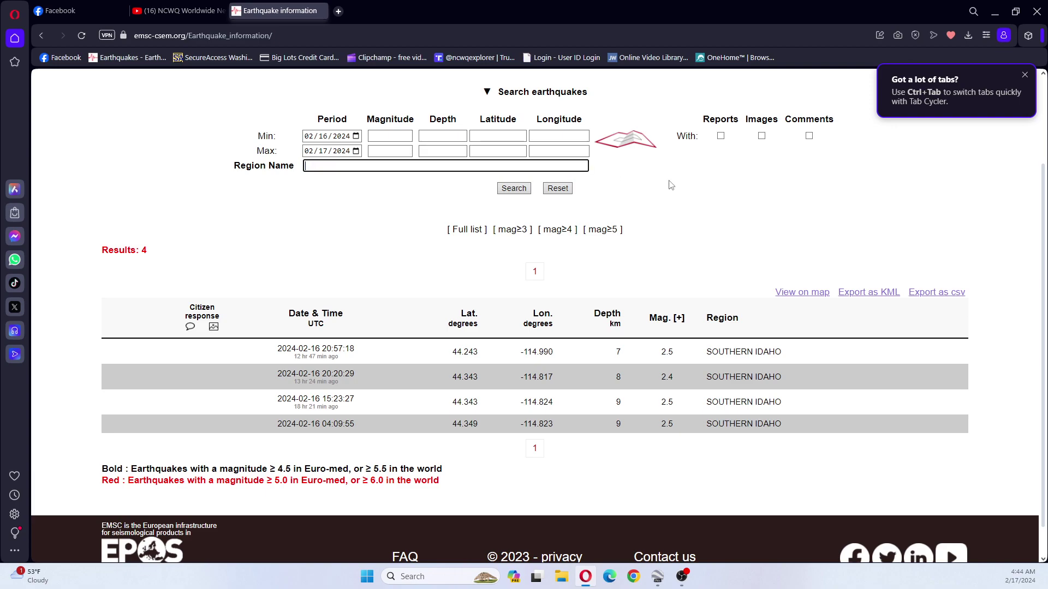
text(NEVA)
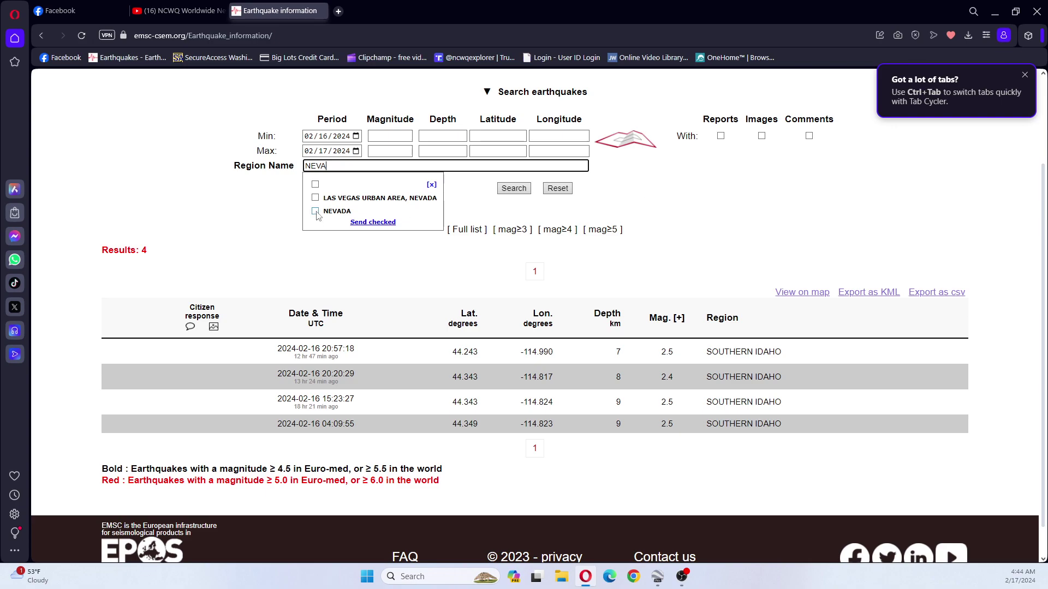
click(315, 212)
click(315, 198)
click(383, 222)
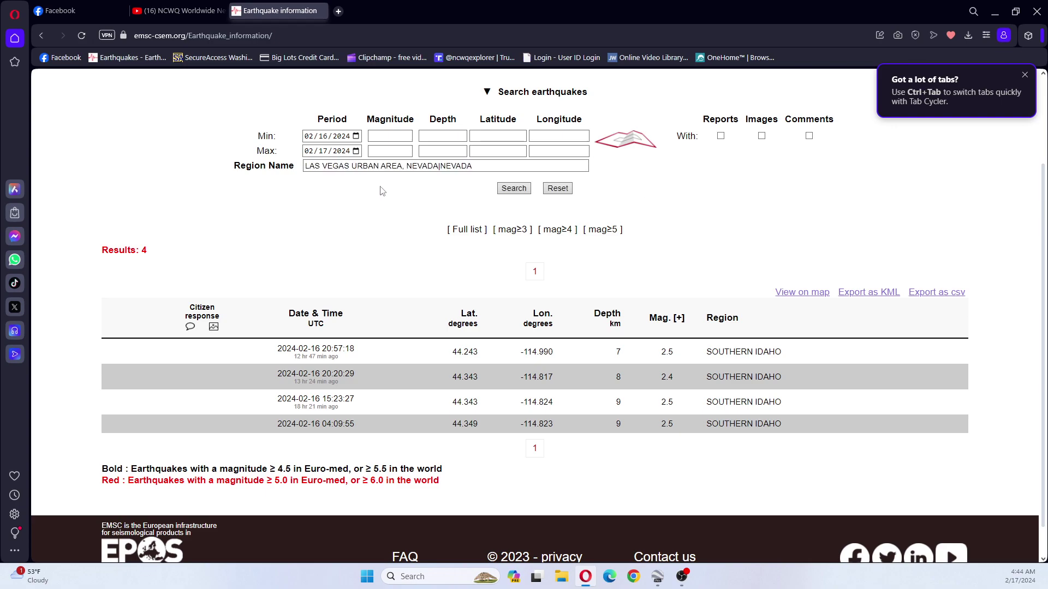
click(518, 189)
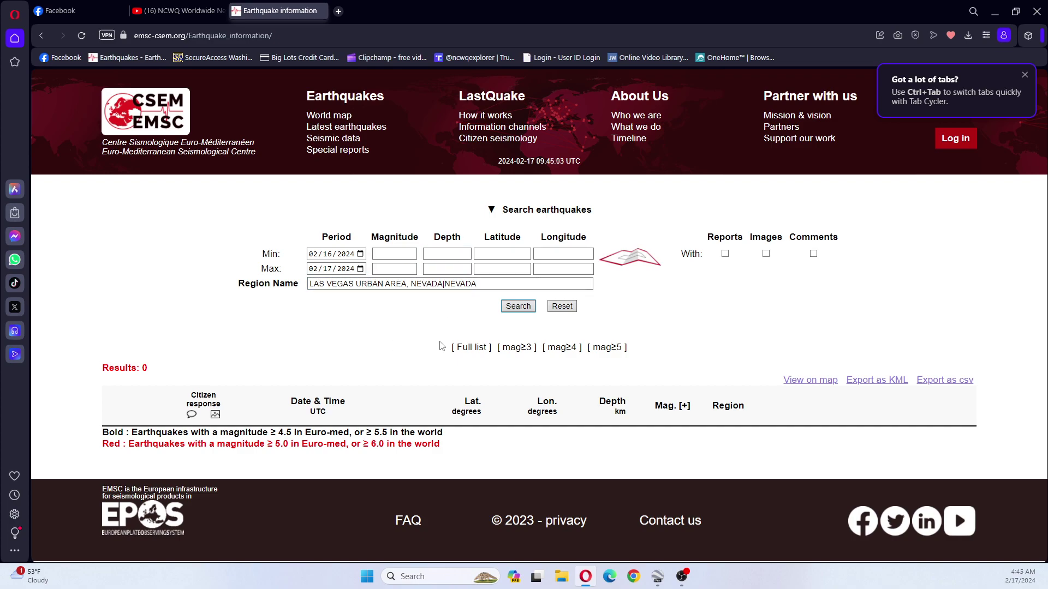
click(376, 268)
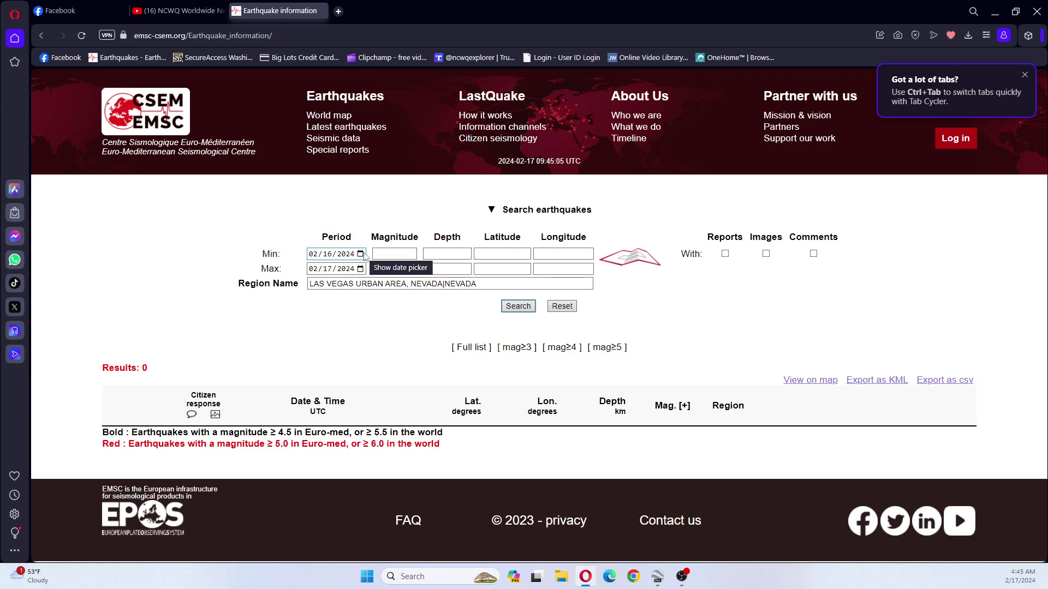
click(510, 309)
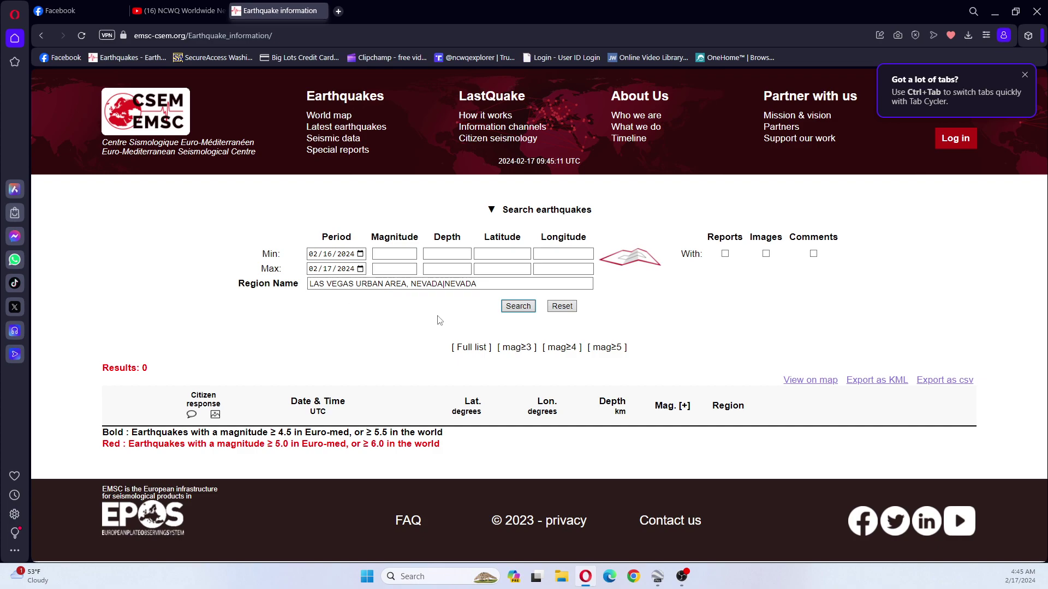
Open Caltech's Southern California Earthquake Data Center in a new tab and bring up its list of all recent earthquakes.
click(339, 12)
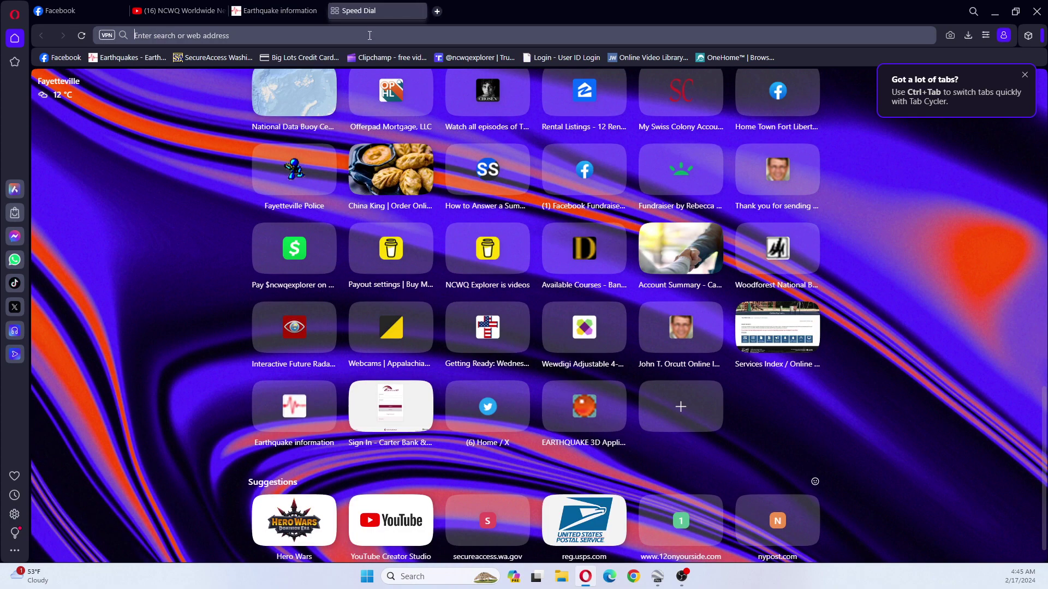
text(calt)
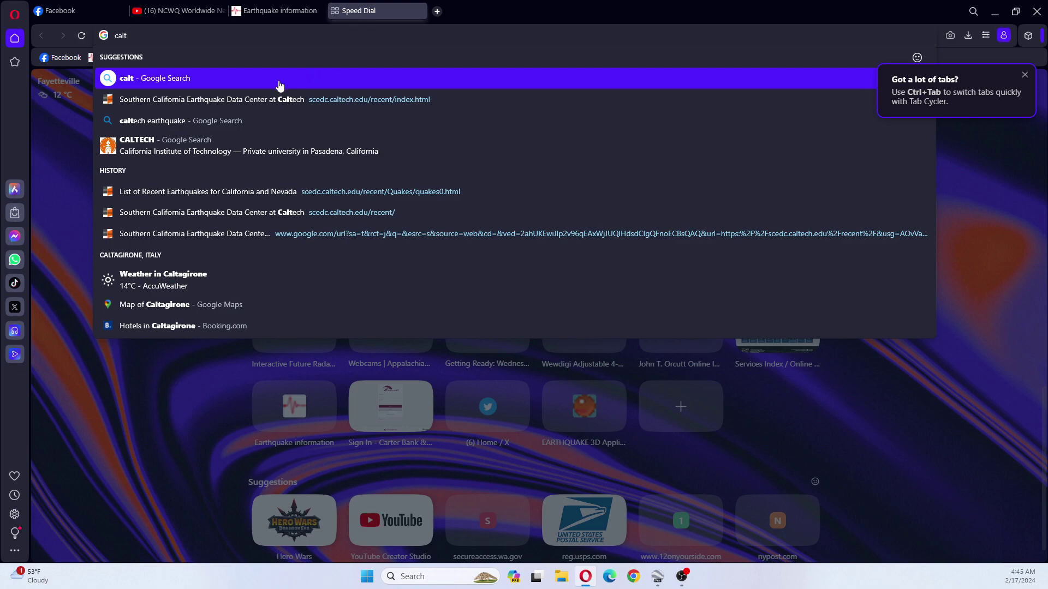
click(246, 100)
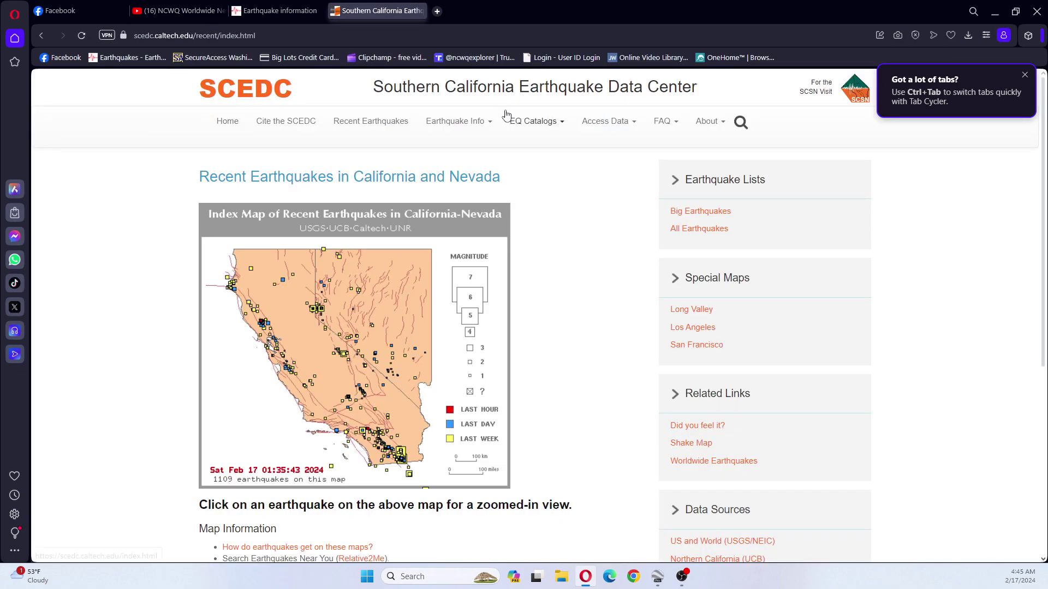
click(695, 229)
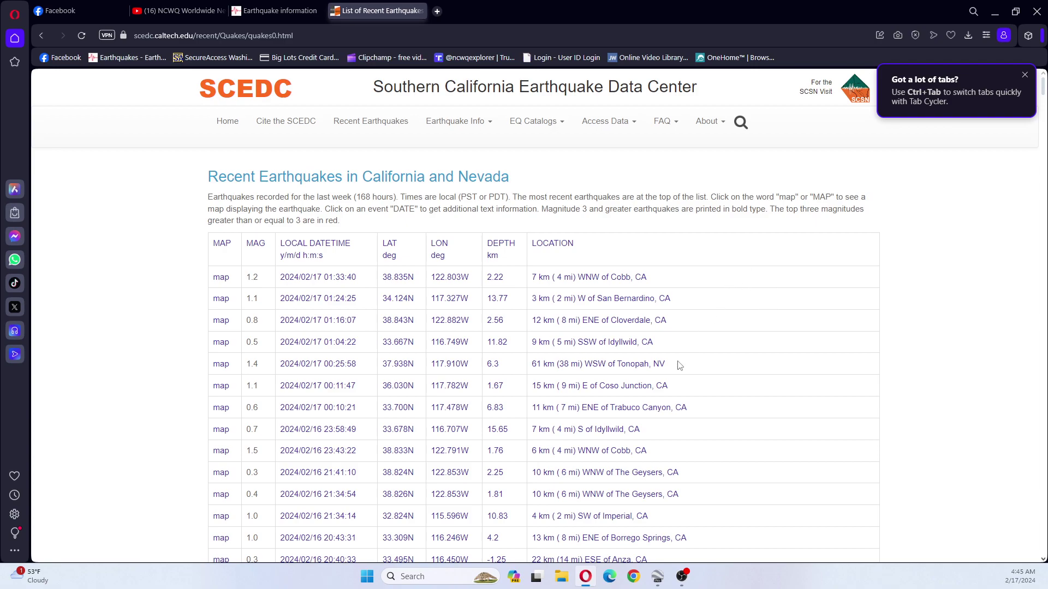
scroll(684, 429, down, 5)
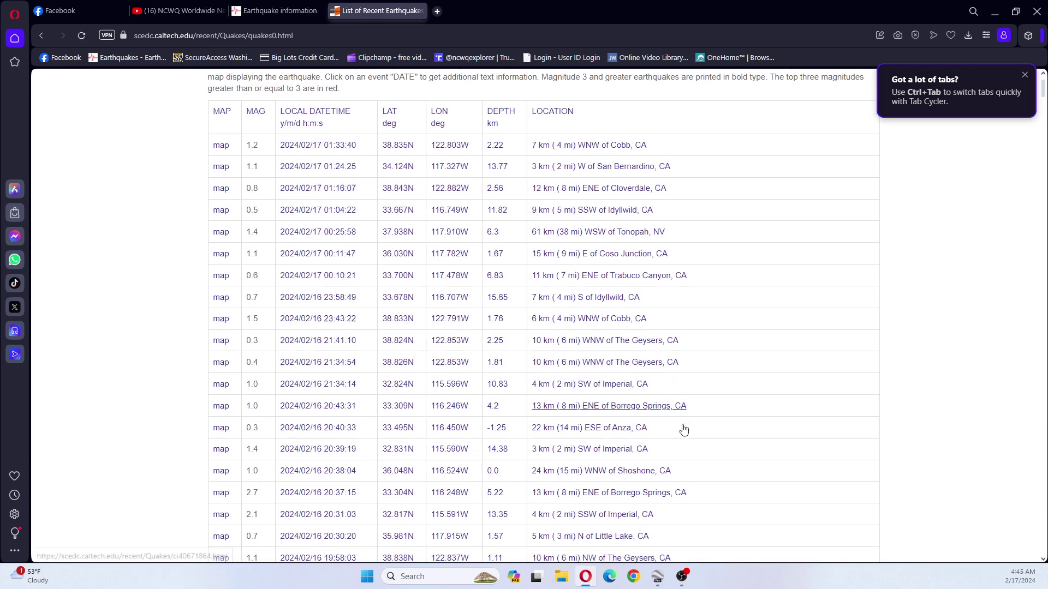
Read through the SCEDC list of recent California and Nevada earthquakes, checking the Nevada entries, and close its tab.
scroll(683, 429, down, 5)
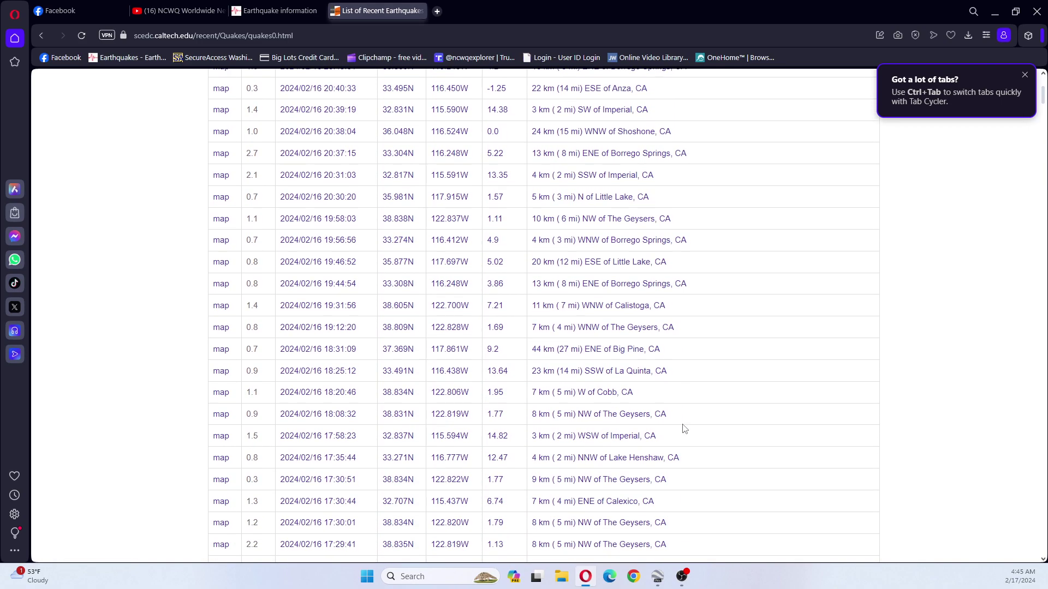
scroll(683, 429, down, 5)
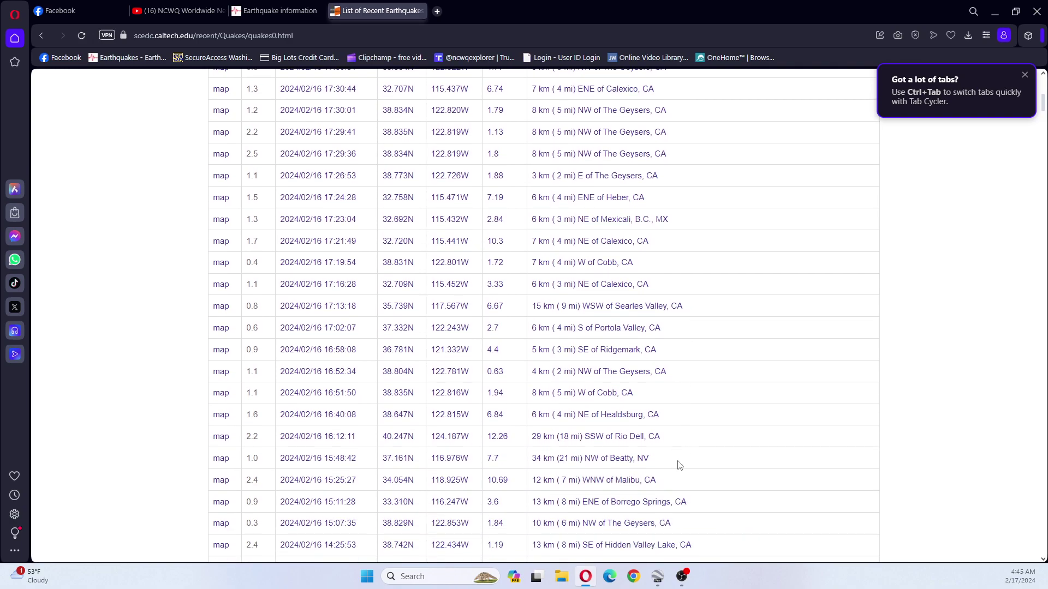
scroll(680, 465, down, 4)
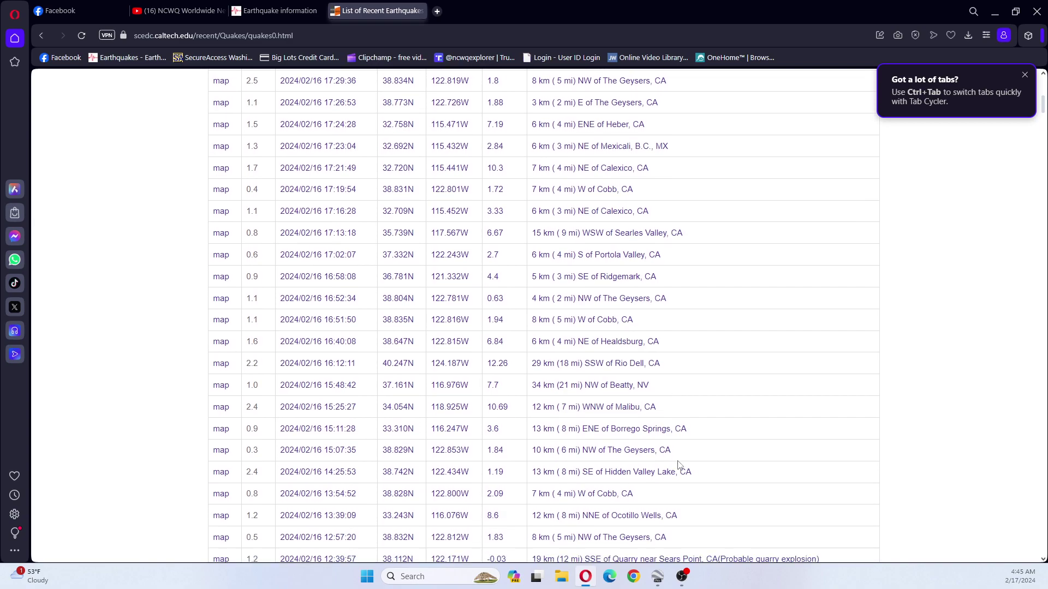
scroll(679, 465, down, 3)
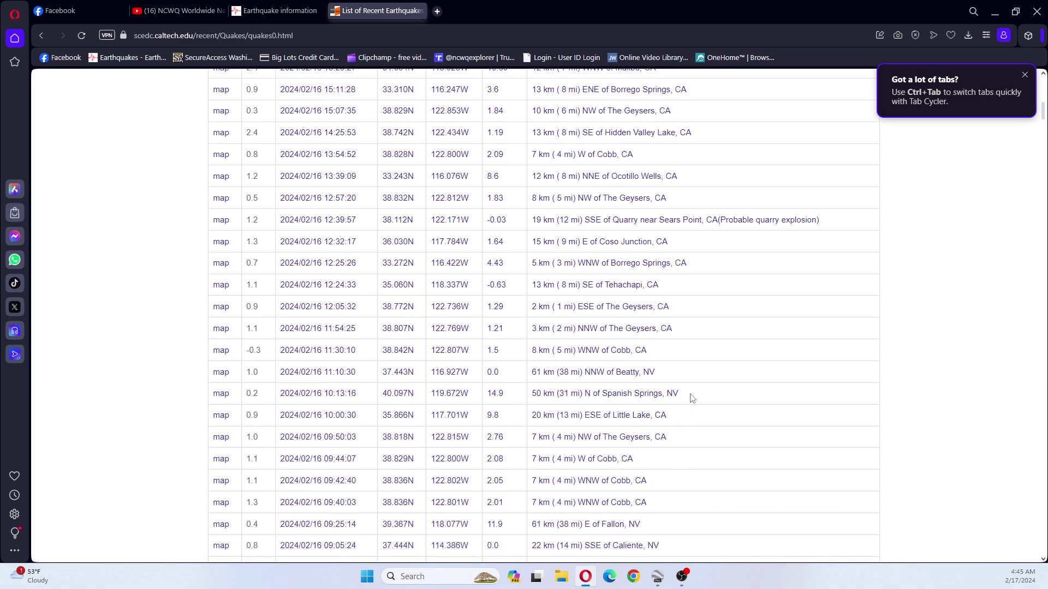
scroll(690, 398, down, 2)
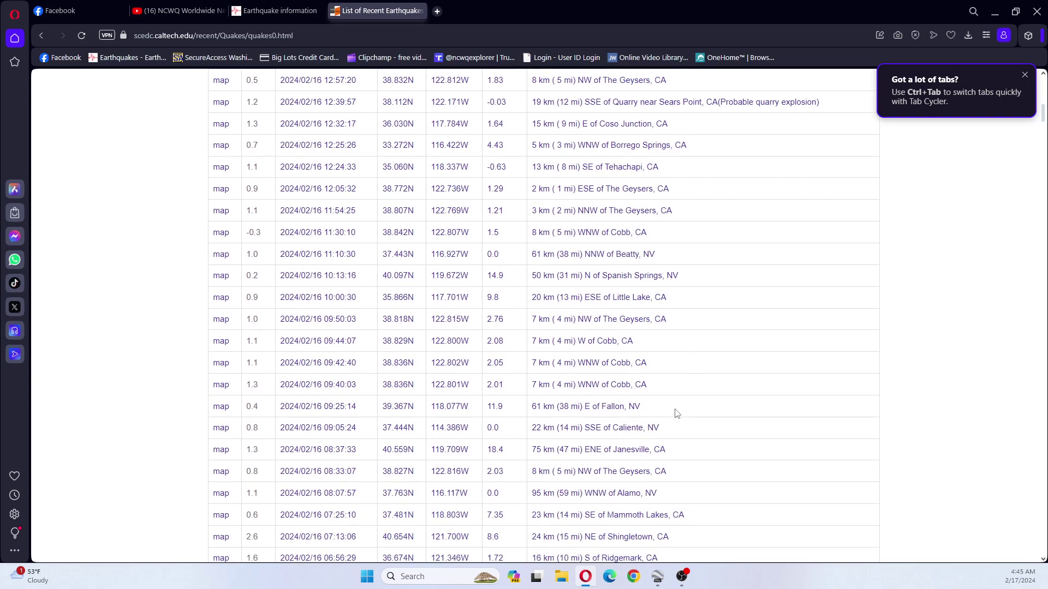
scroll(676, 414, down, 1)
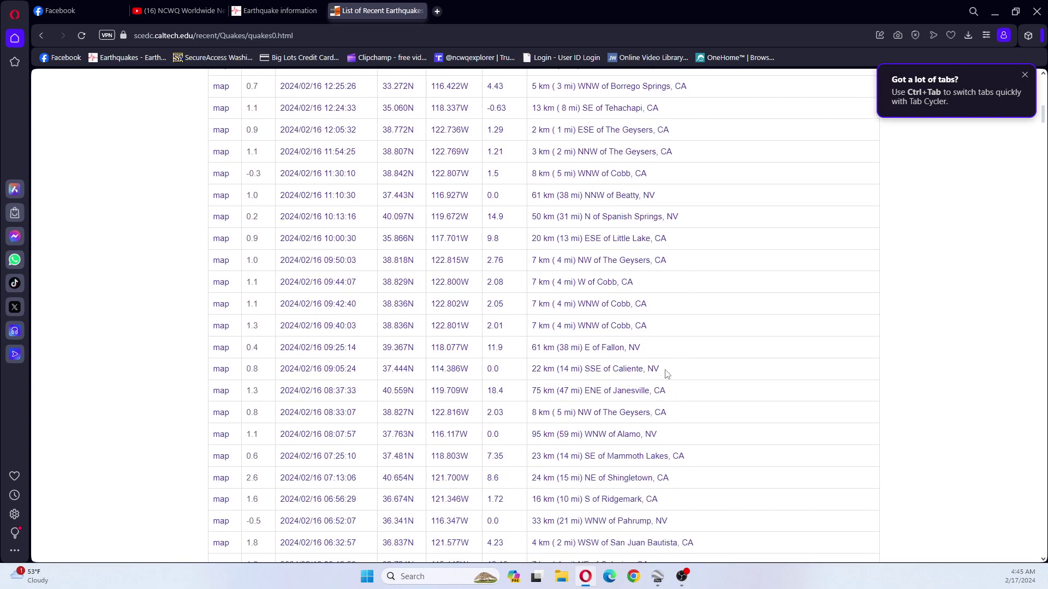
scroll(675, 371, down, 3)
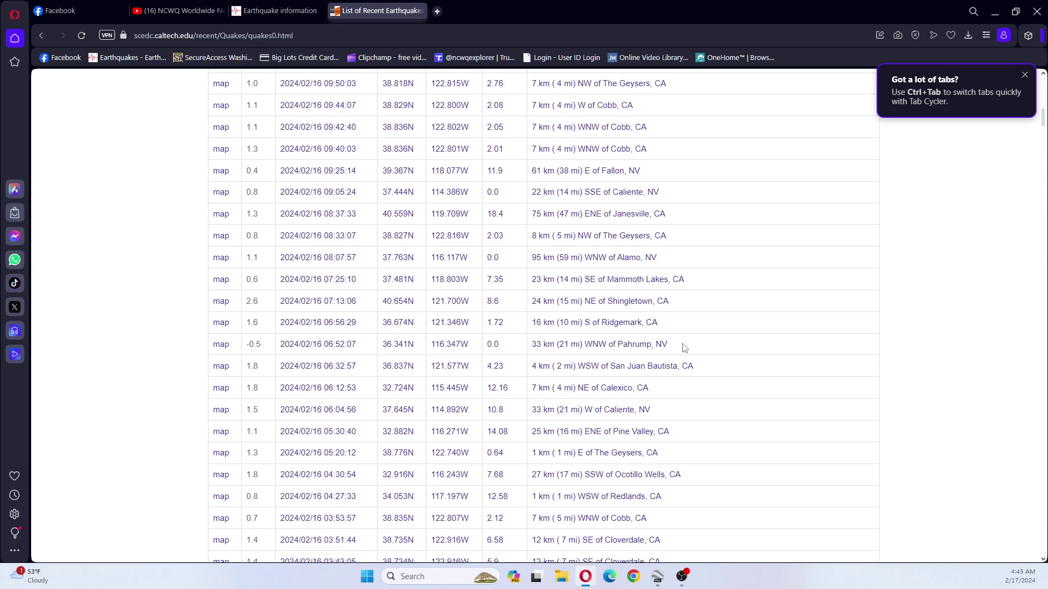
scroll(684, 347, down, 1)
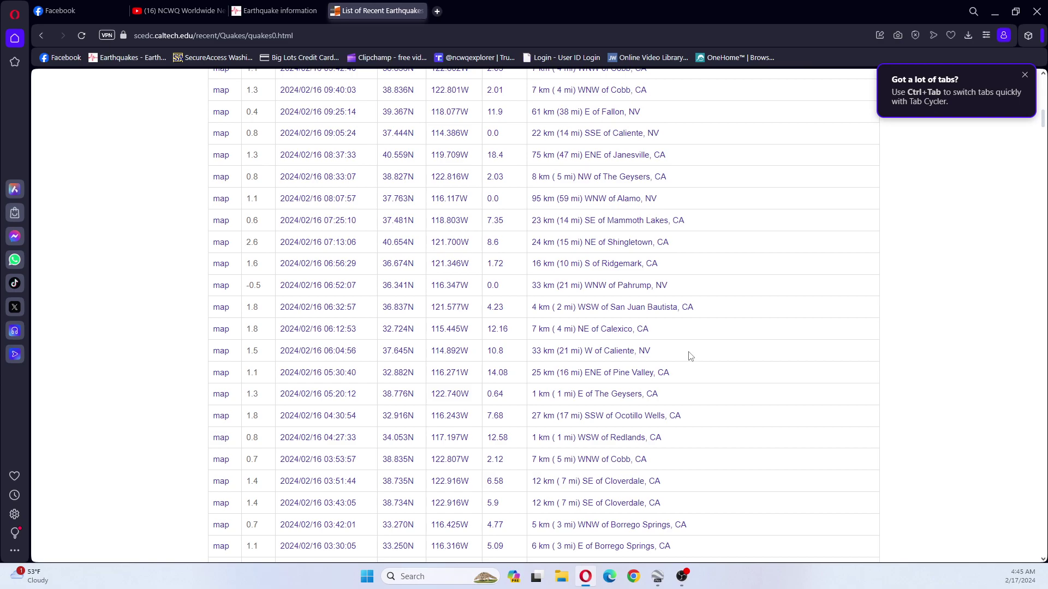
scroll(690, 356, up, 20)
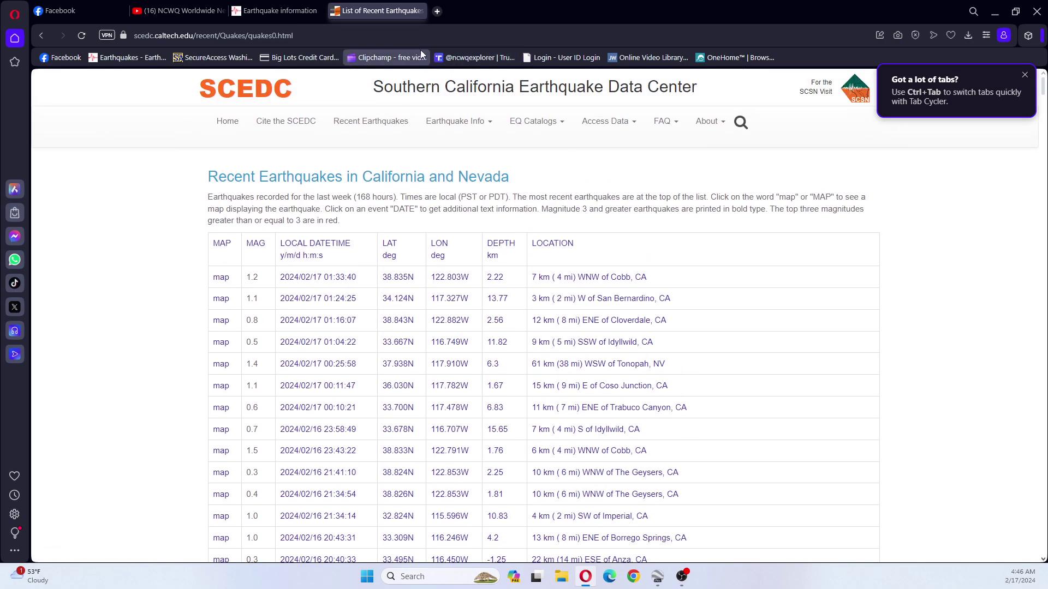
click(429, 11)
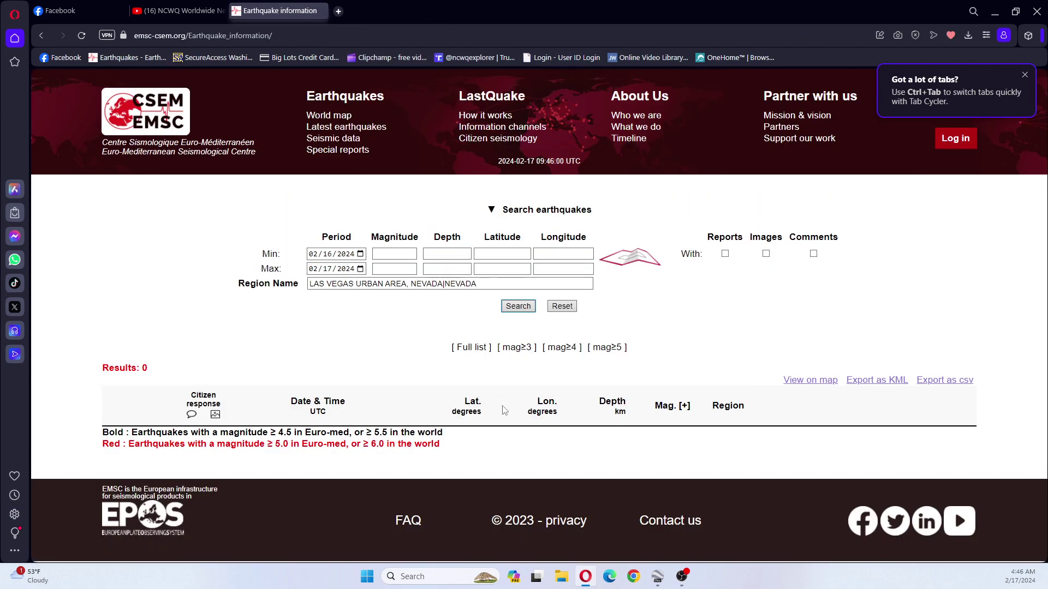
Switch to Google Earth to look over the pushpins between California, Baja California and Texas, and return to the Opera browser.
click(657, 576)
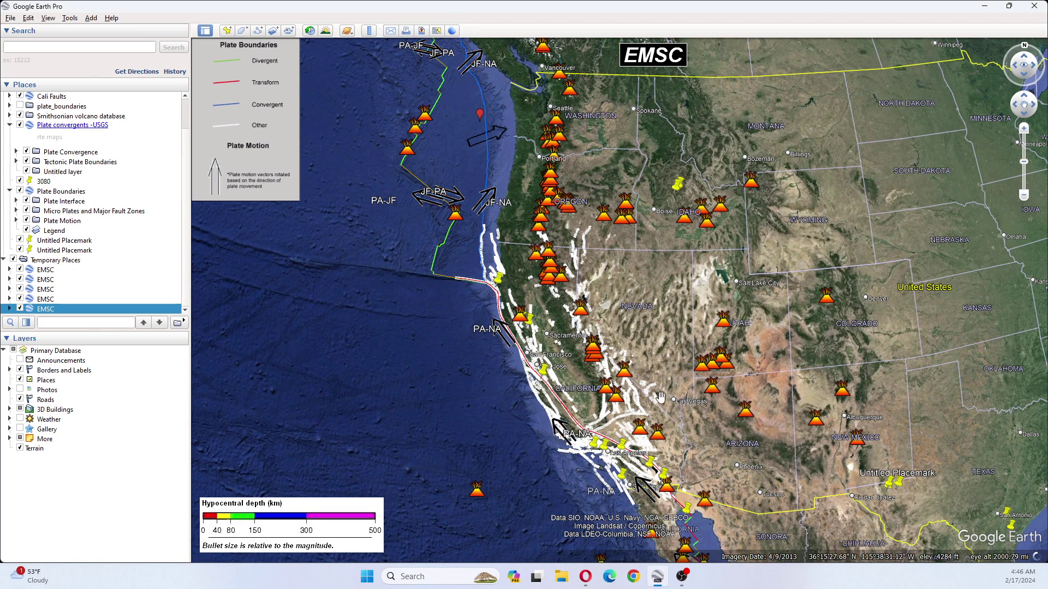
drag(795, 369, 746, 332)
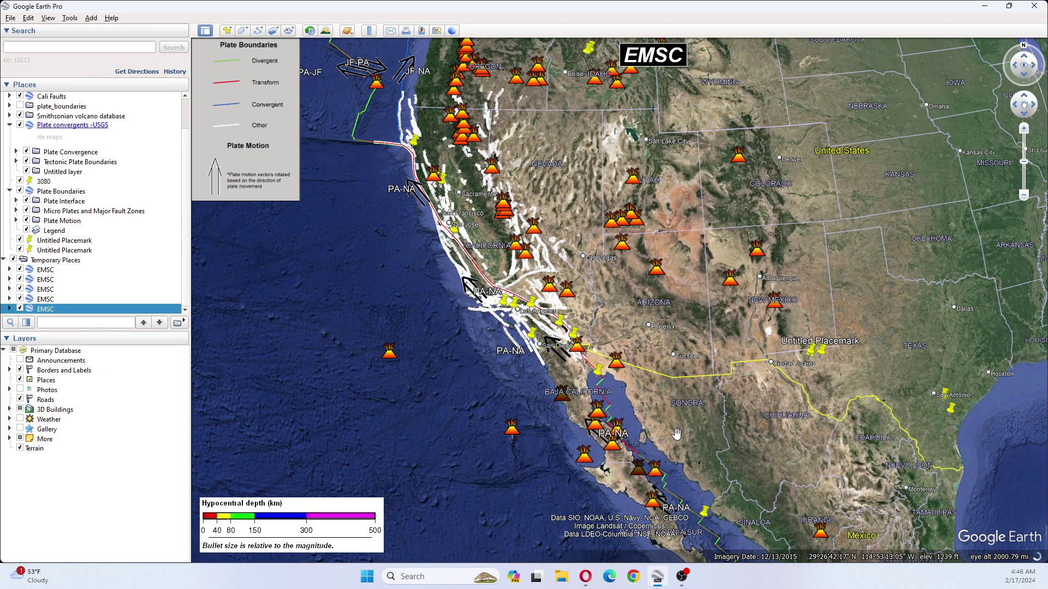
key(alt+Tab)
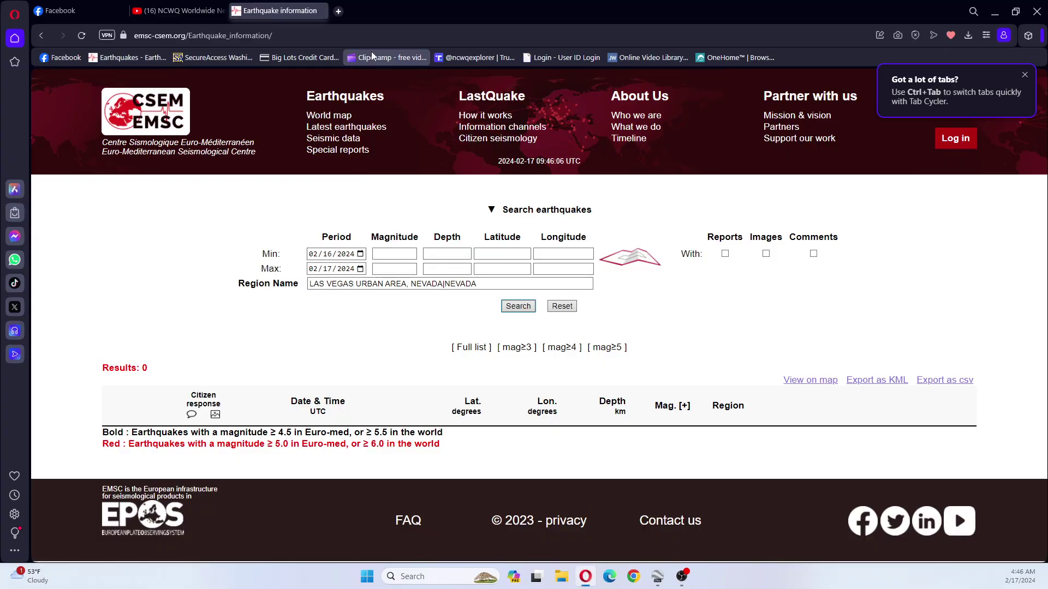
Replace the filtered EMSC tab with a new one showing the full list at emsc-csem.org/Earthquake_information/.
click(338, 11)
click(321, 11)
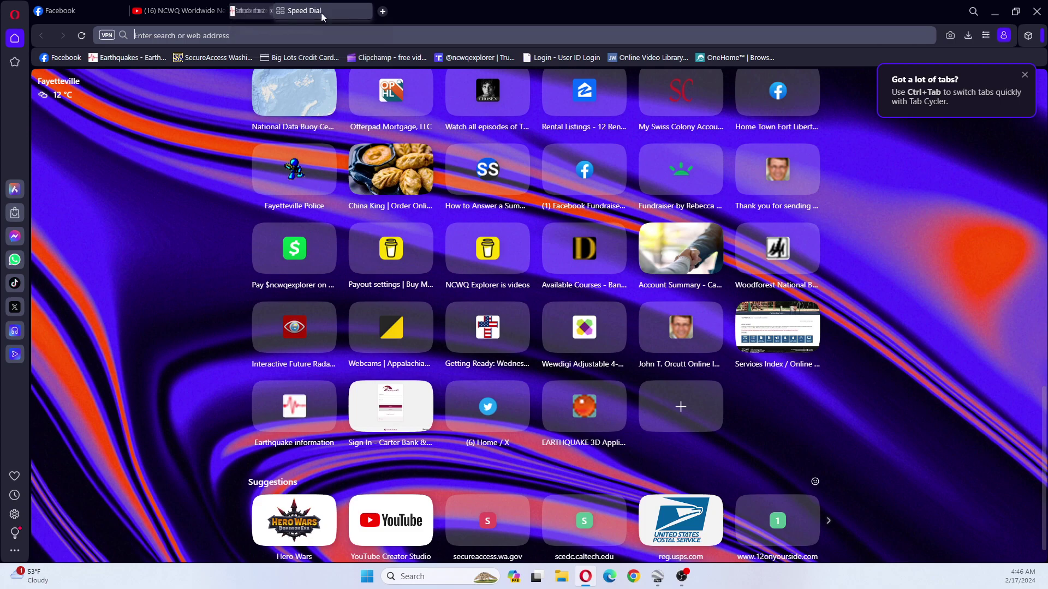
text(emsc-csem.org/Earthquake_information/)
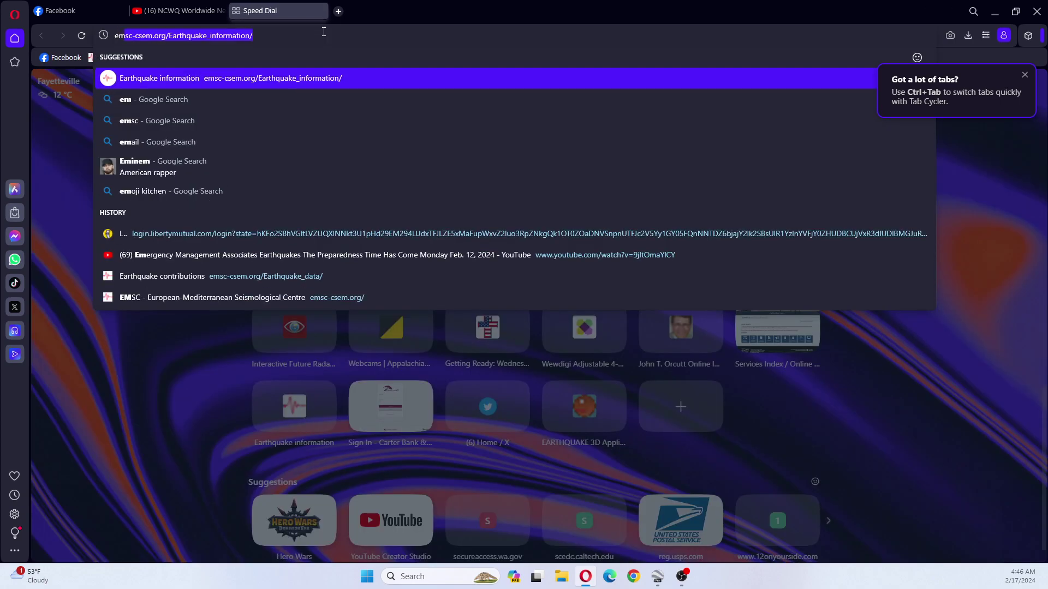
key(Return)
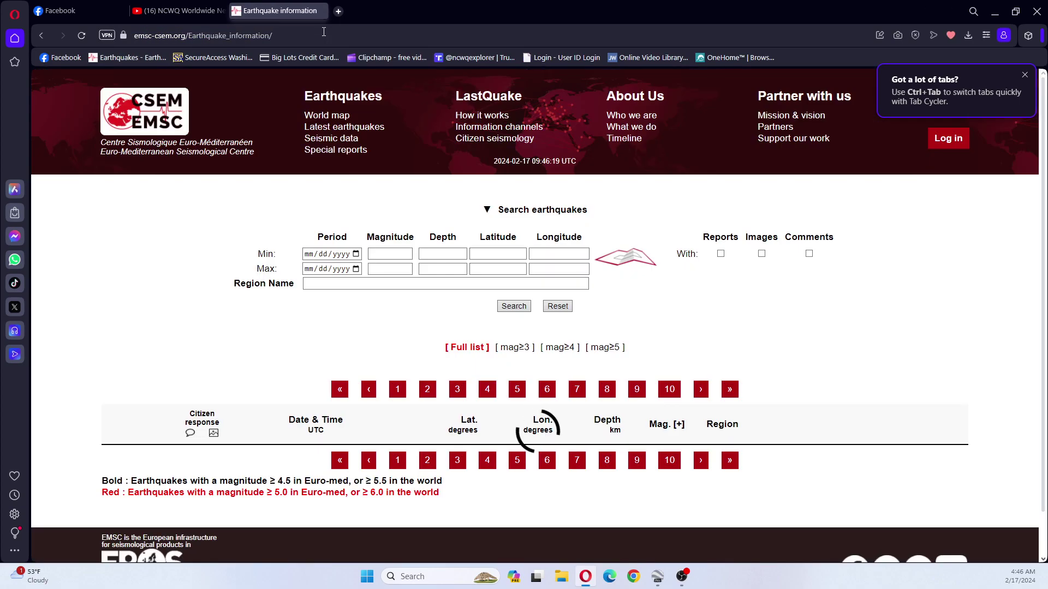
Review the first page of EMSC's worldwide earthquake list down to its oldest entry, checking regions and magnitudes.
scroll(816, 305, down, 3)
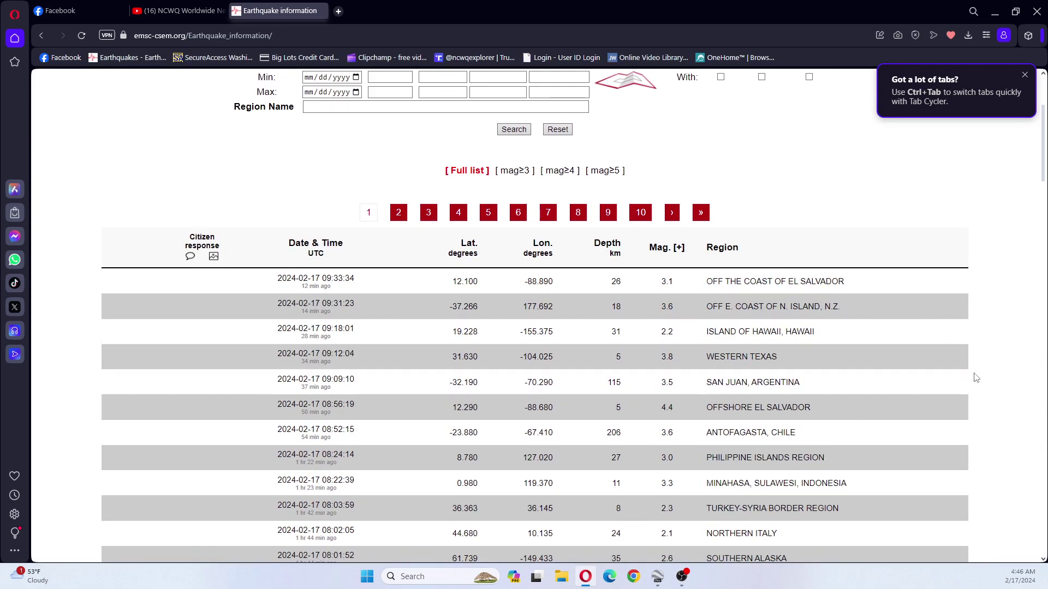
scroll(974, 376, down, 5)
scroll(975, 378, down, 1)
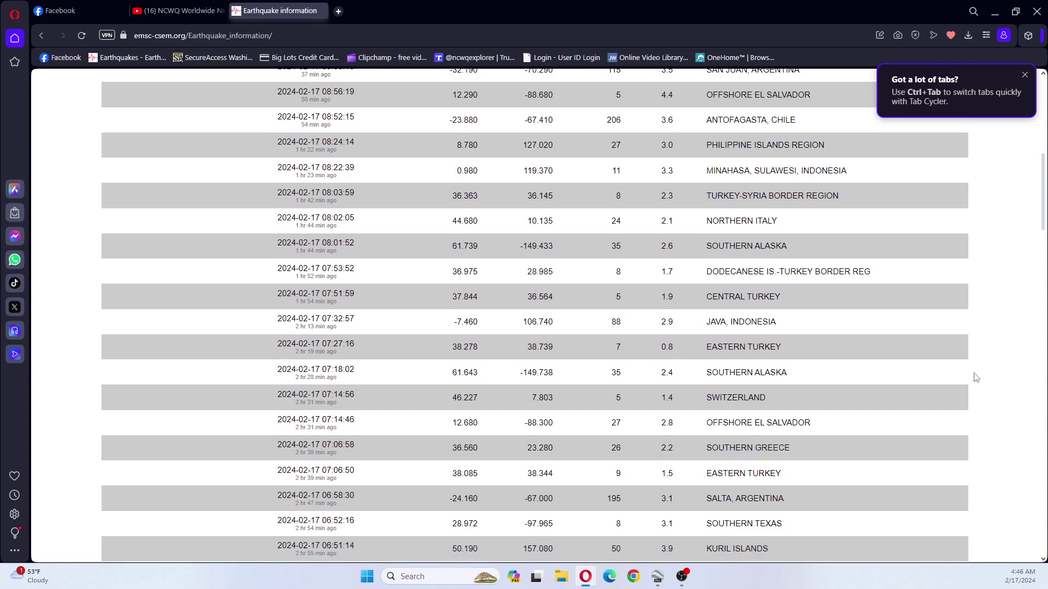
scroll(976, 377, down, 3)
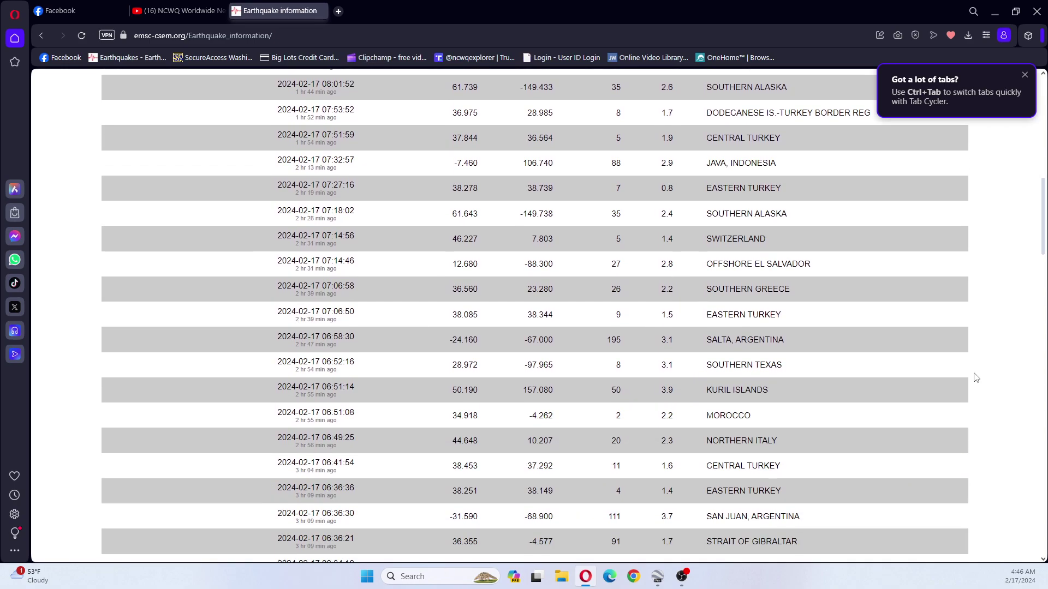
scroll(976, 378, down, 1)
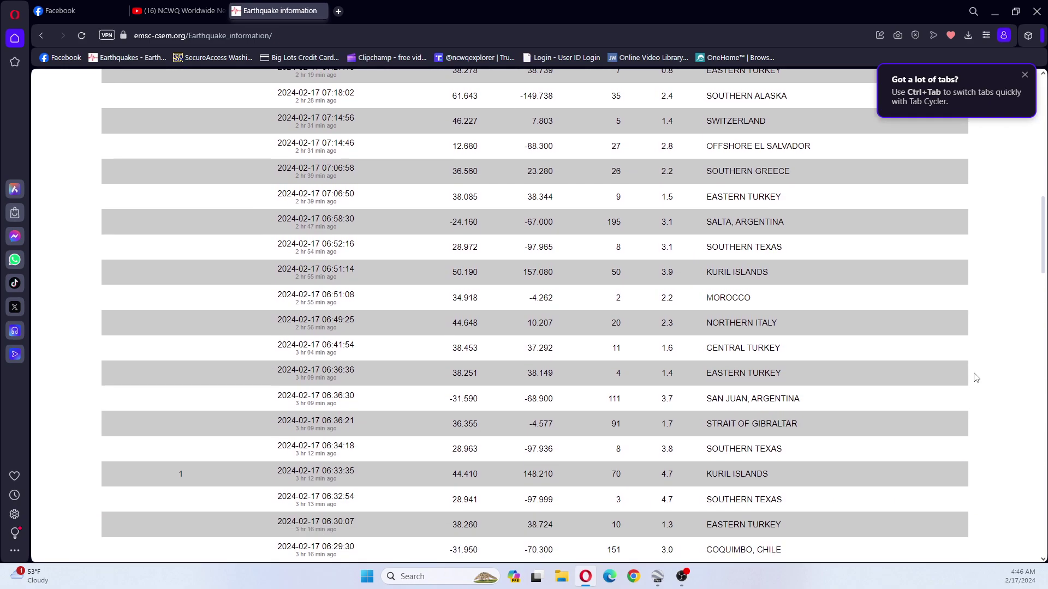
scroll(976, 378, down, 7)
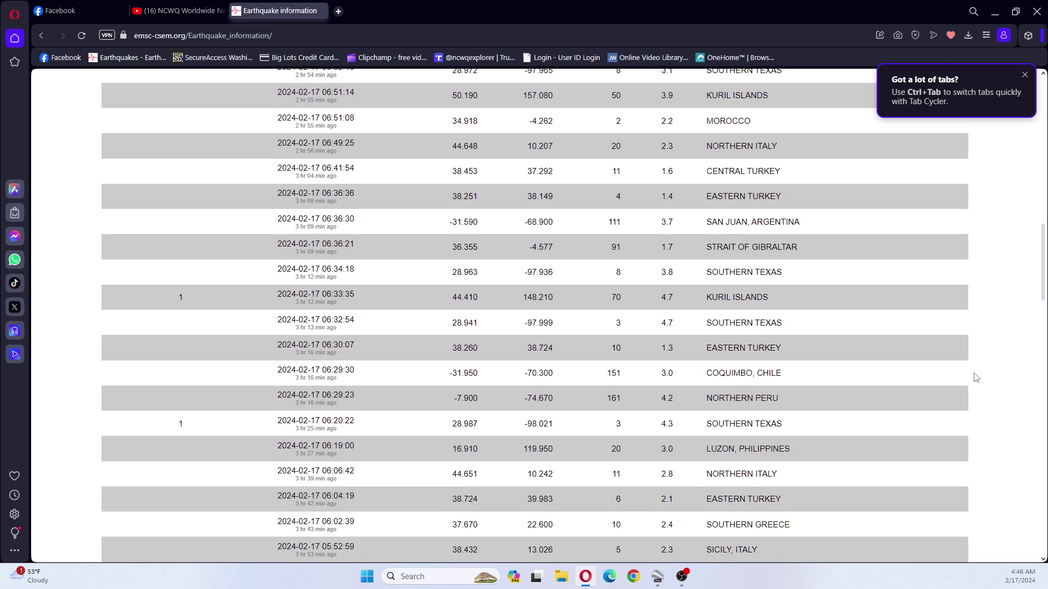
scroll(975, 378, down, 4)
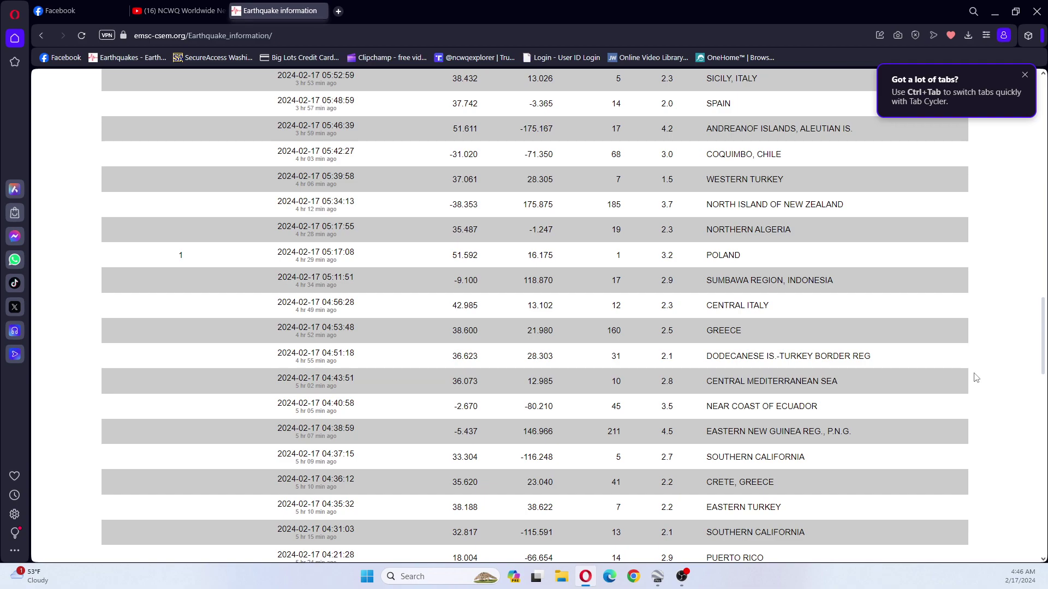
scroll(976, 378, down, 3)
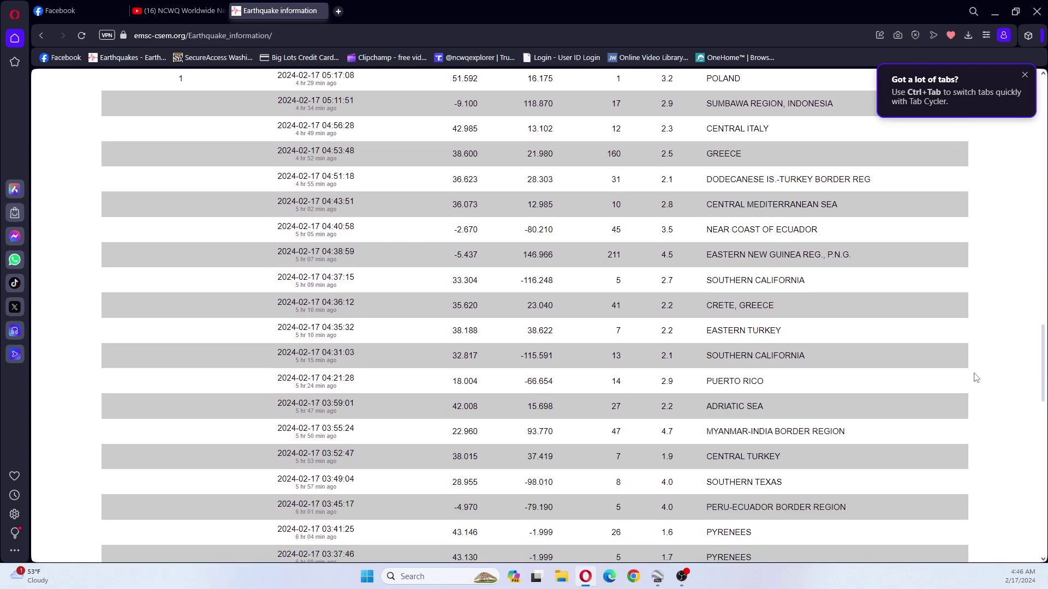
scroll(976, 377, down, 2)
scroll(976, 378, down, 3)
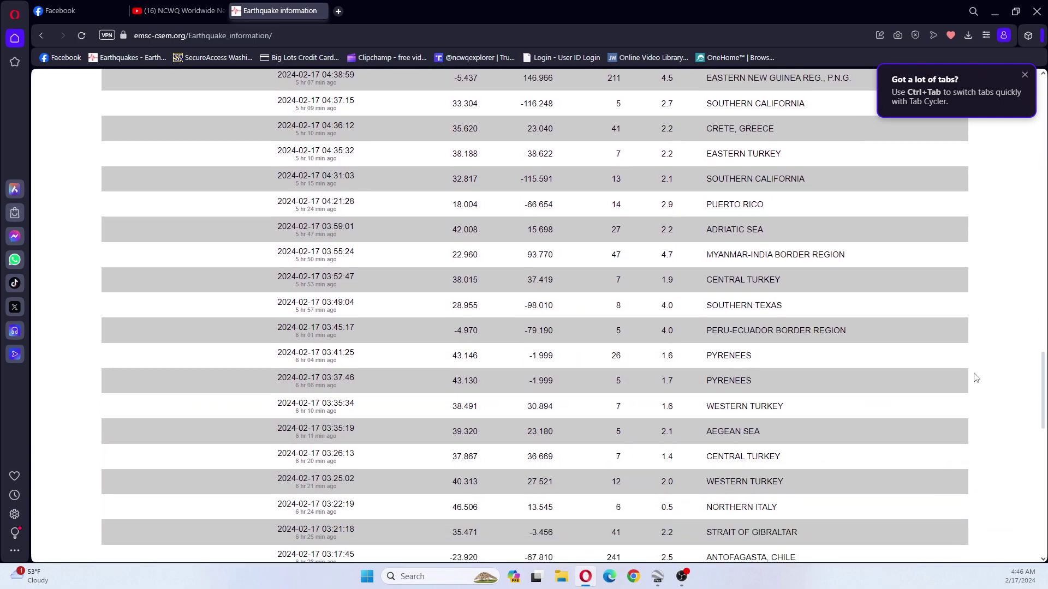
scroll(976, 378, down, 2)
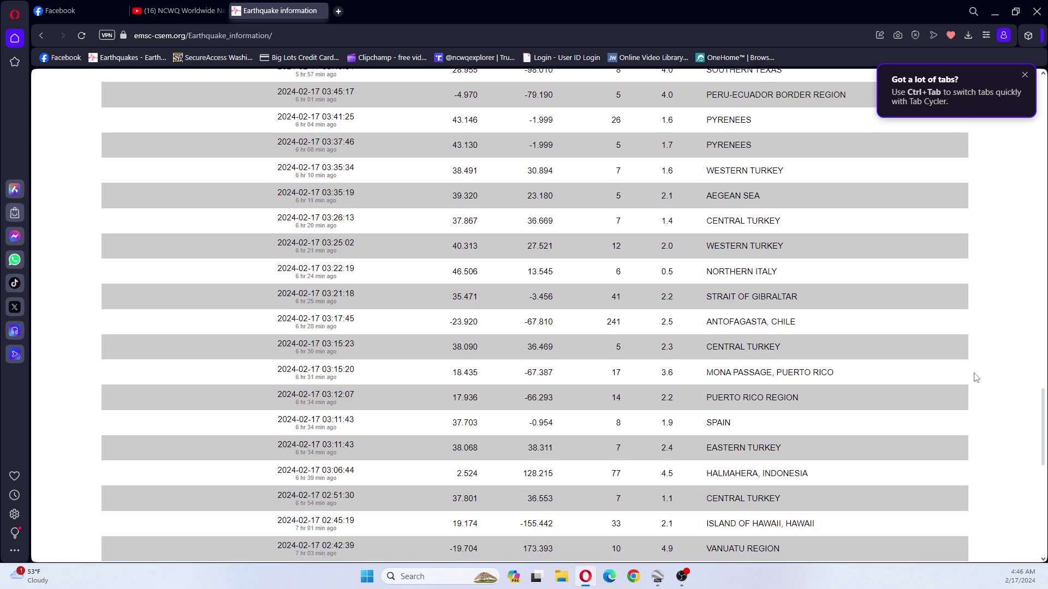
scroll(976, 377, down, 2)
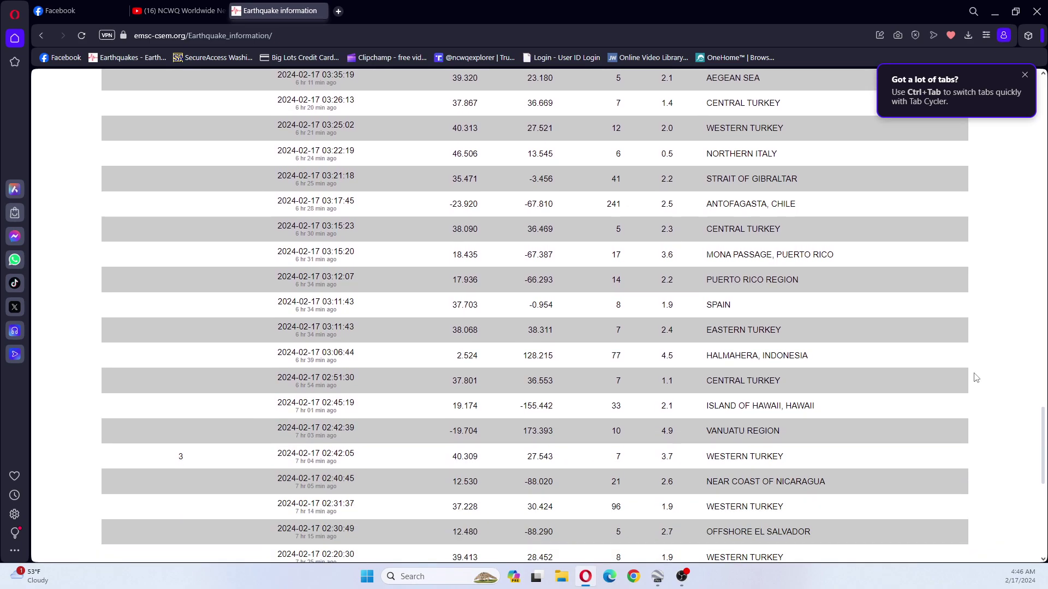
scroll(976, 377, down, 4)
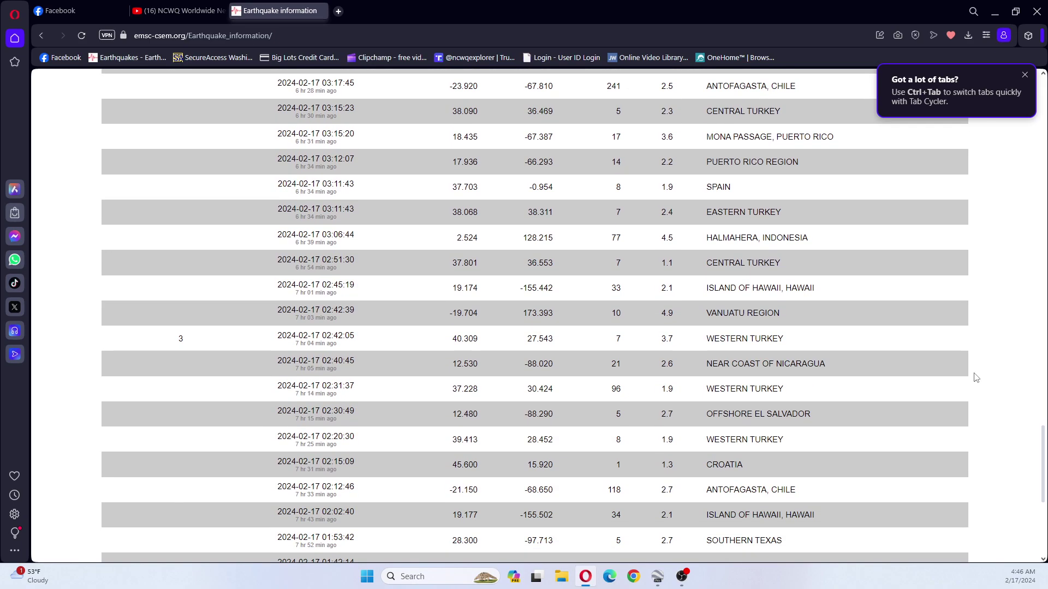
scroll(976, 378, down, 2)
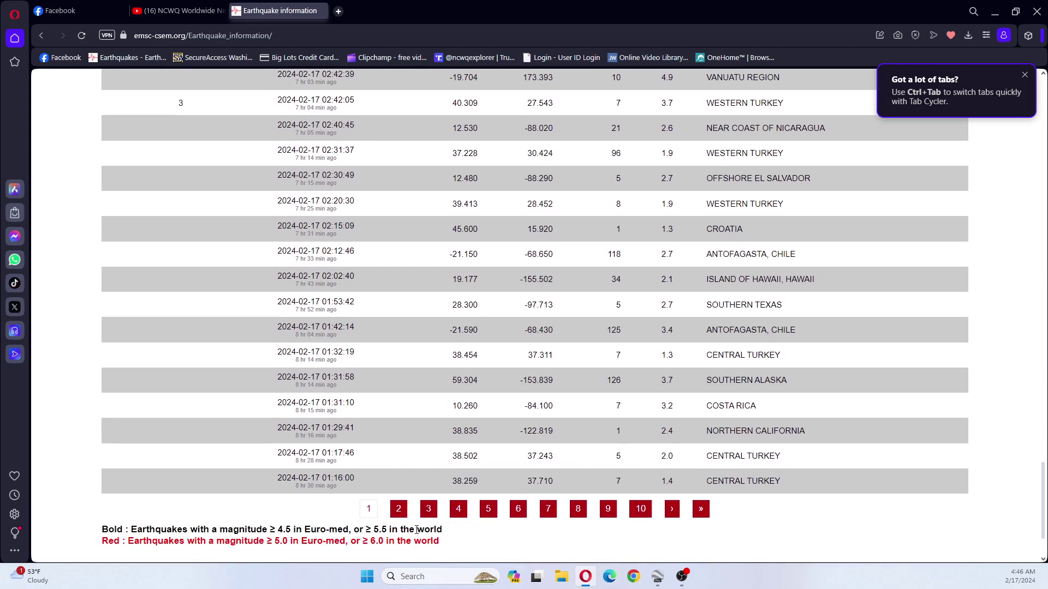
Open page 2 of the EMSC earthquake list and review its entries from the oldest back to the newest.
click(402, 514)
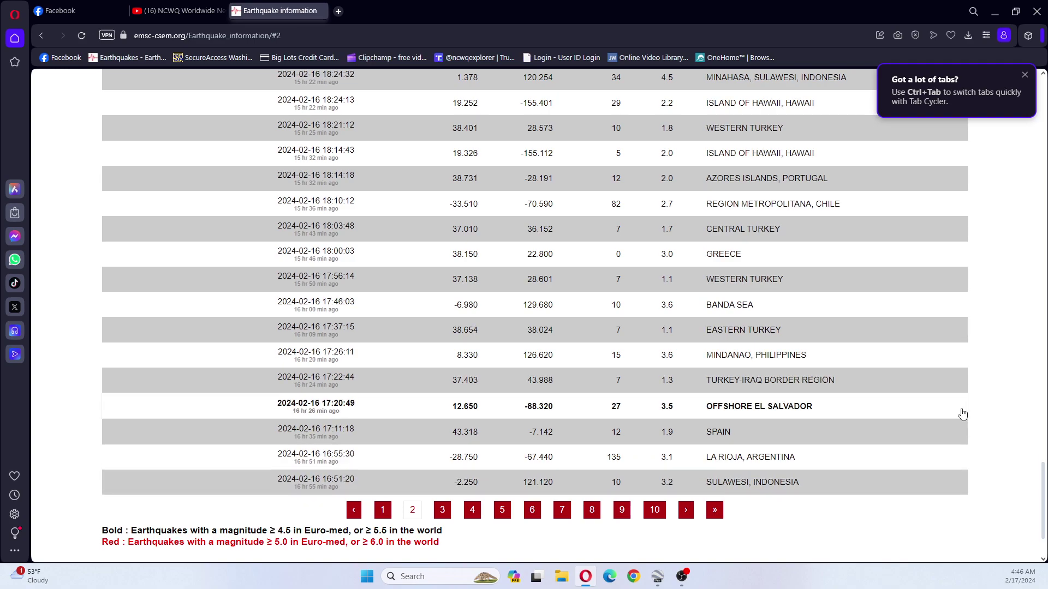
scroll(889, 322, up, 5)
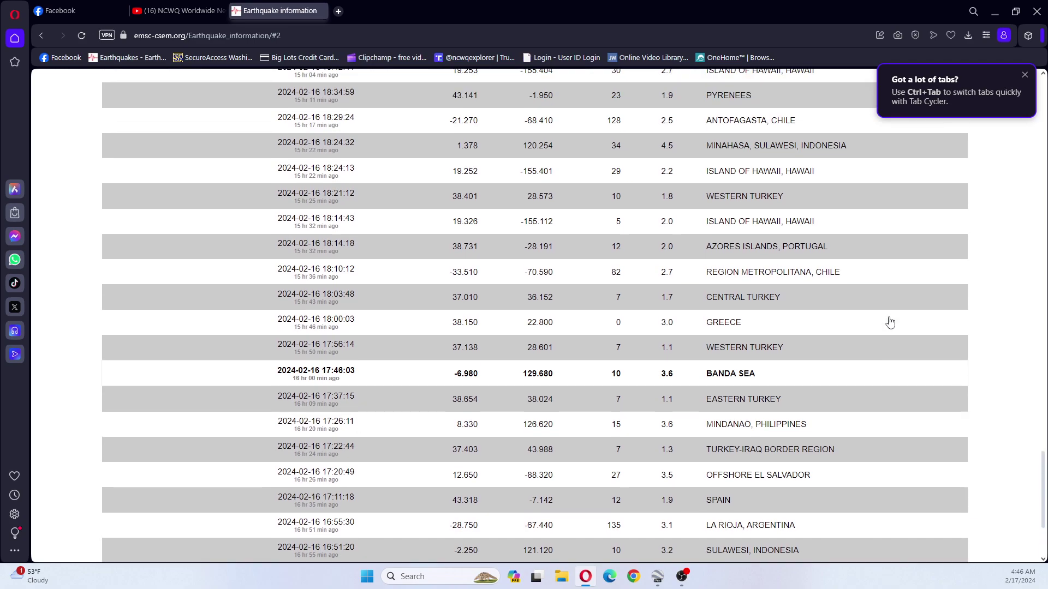
scroll(890, 322, up, 6)
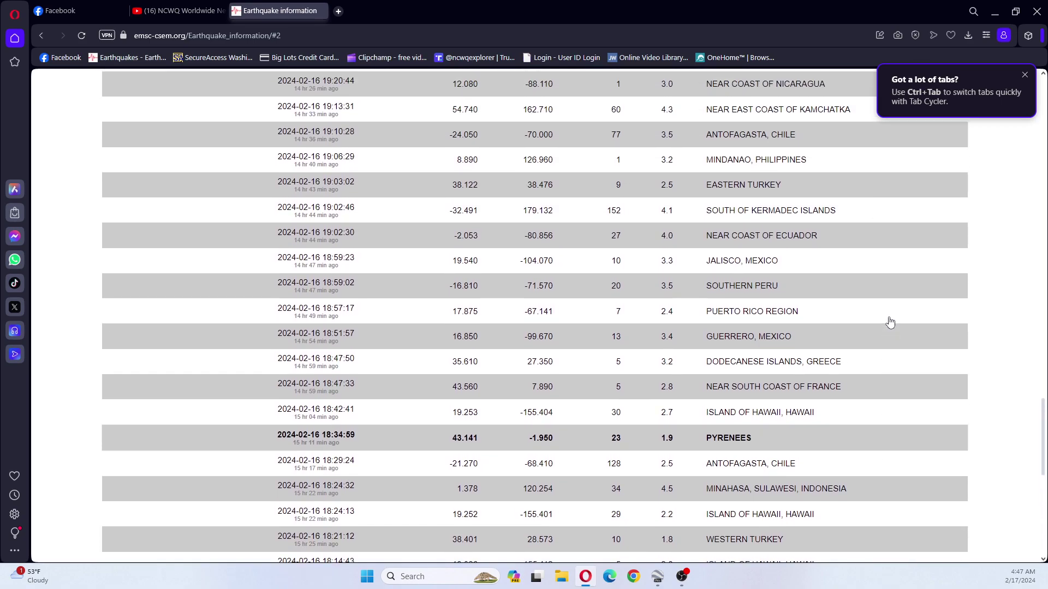
scroll(890, 322, up, 7)
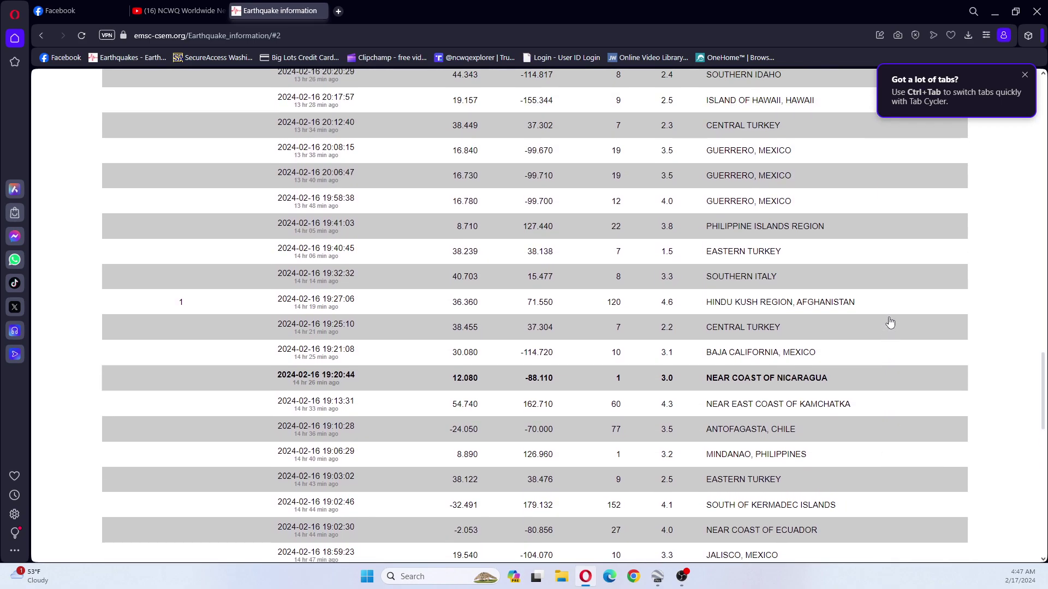
scroll(890, 321, up, 10)
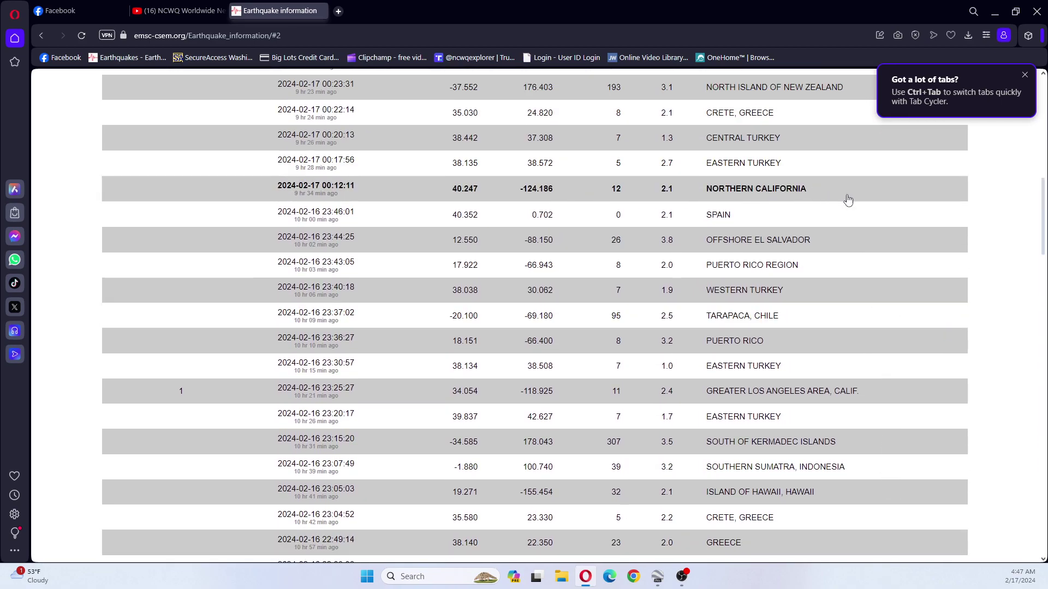
scroll(902, 240, up, 3)
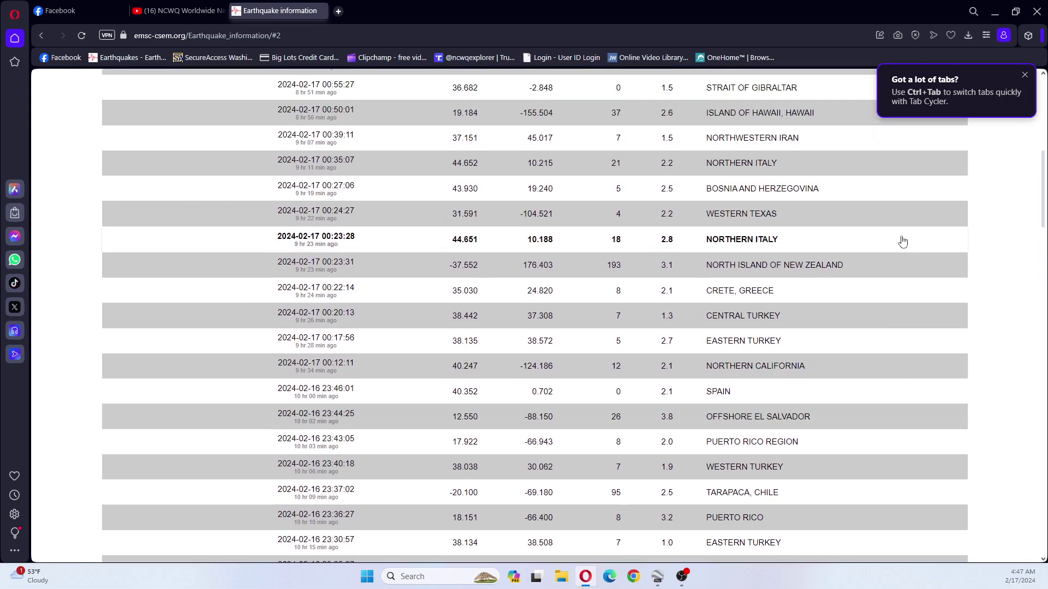
scroll(902, 241, up, 1)
scroll(902, 241, up, 2)
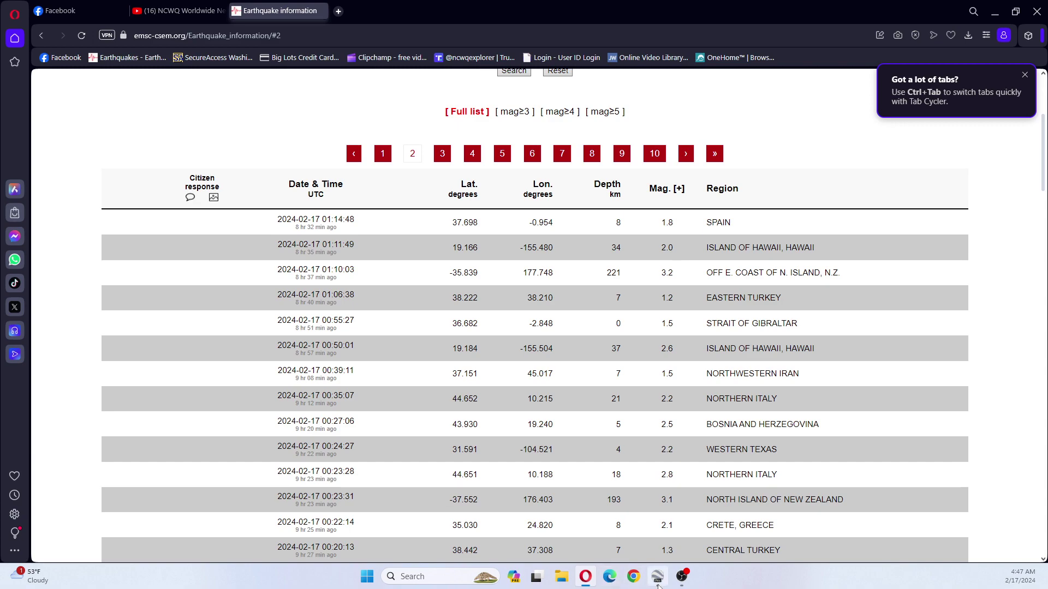
Switch to Google Earth and bring the western and southern Texas earthquake pushpins into view.
click(658, 580)
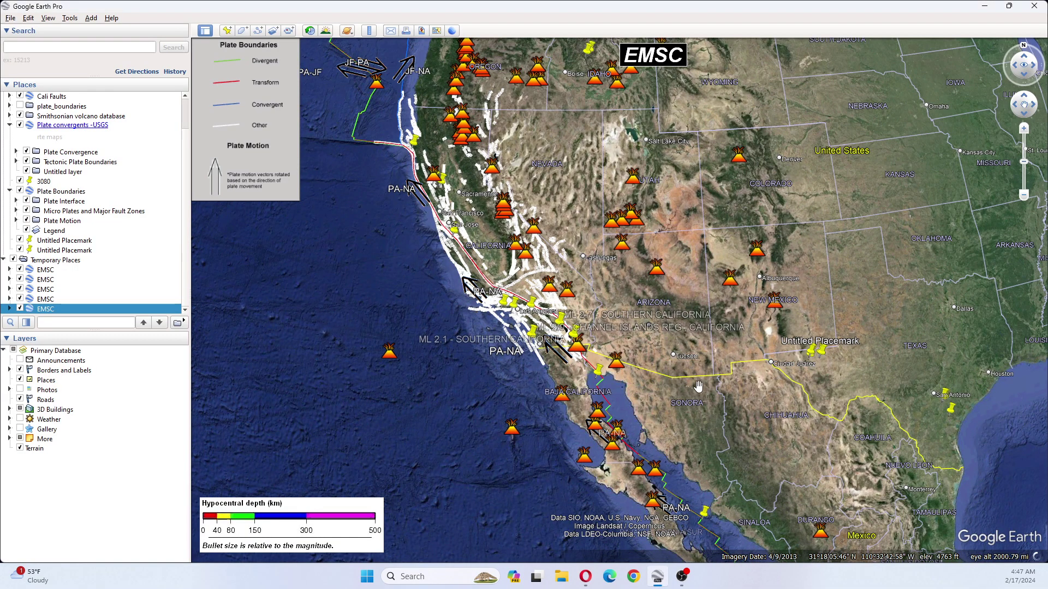
drag(828, 406, 595, 379)
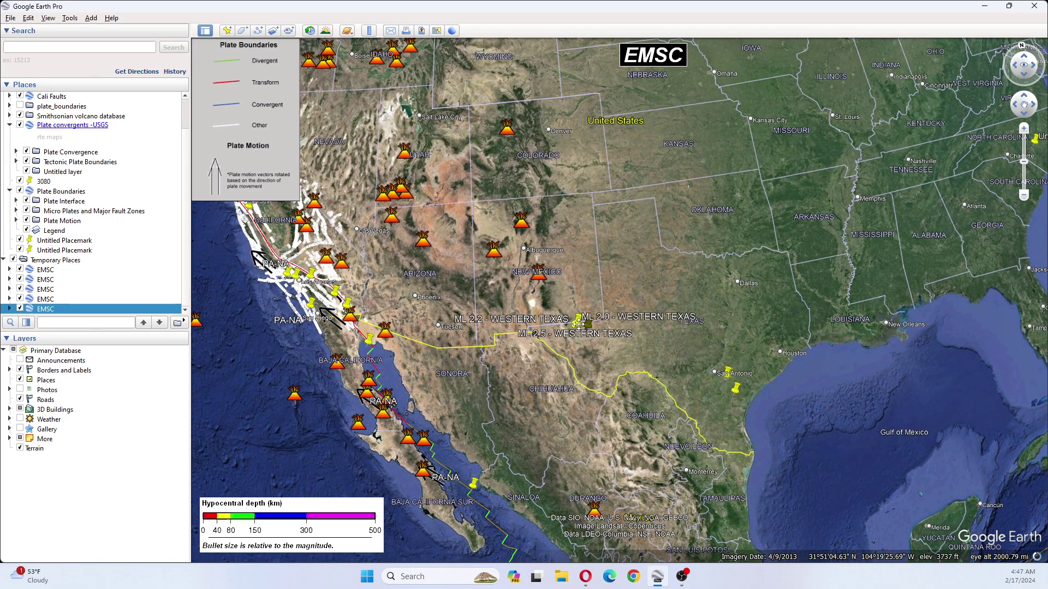